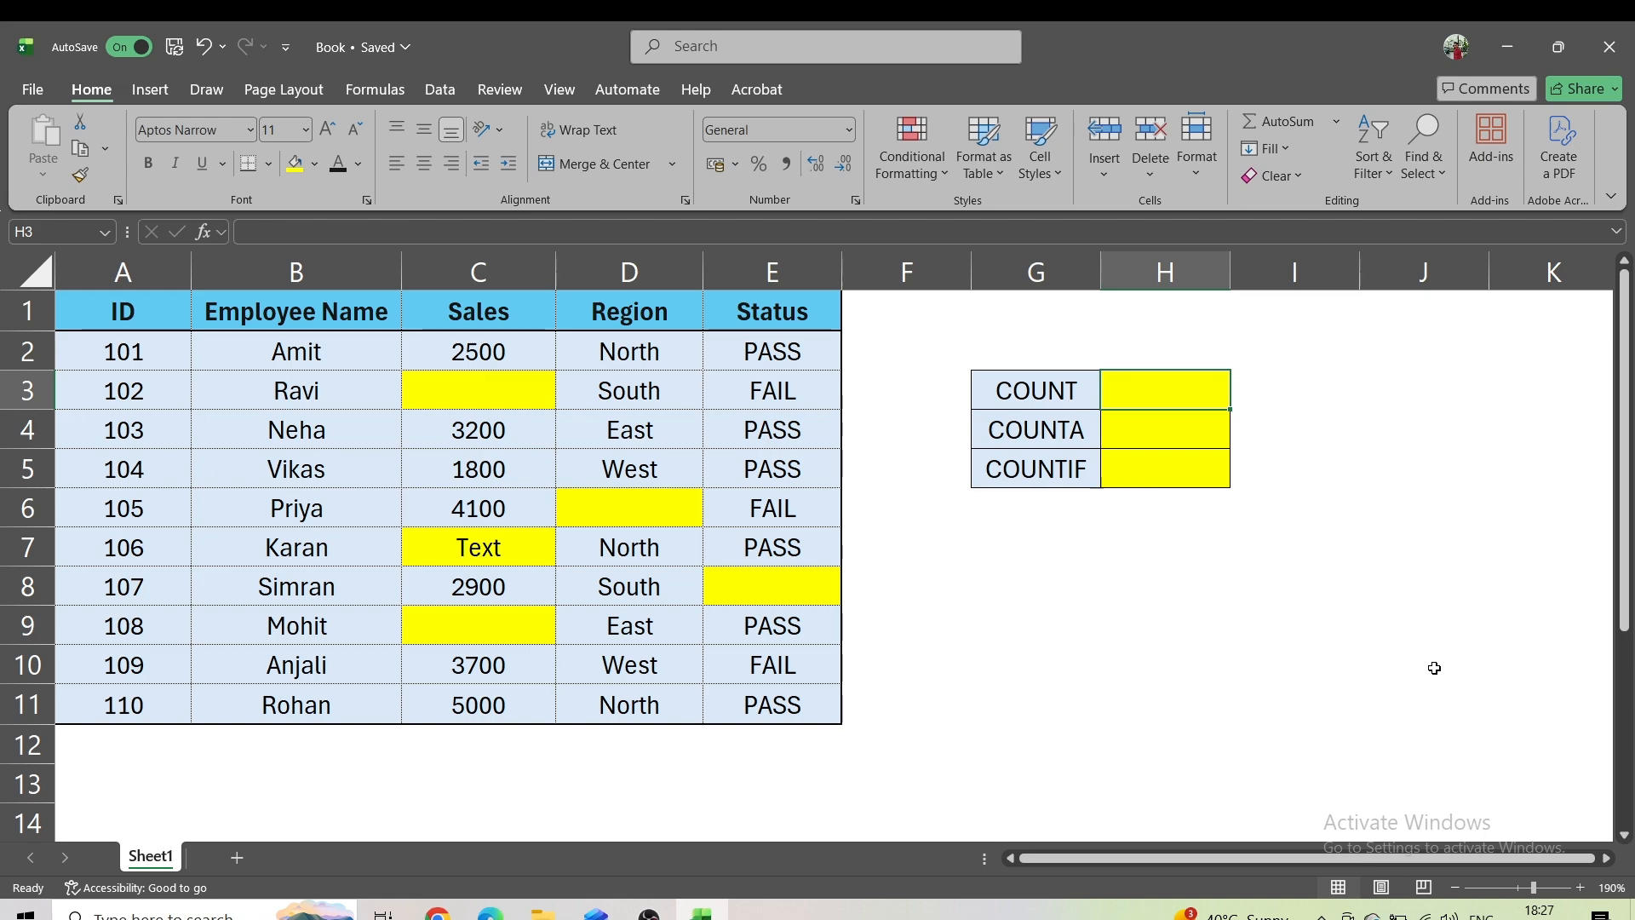
Enter =COUNT(C1:C11) in cell H3 to count the numeric entries in the Sales column
type("=coun")
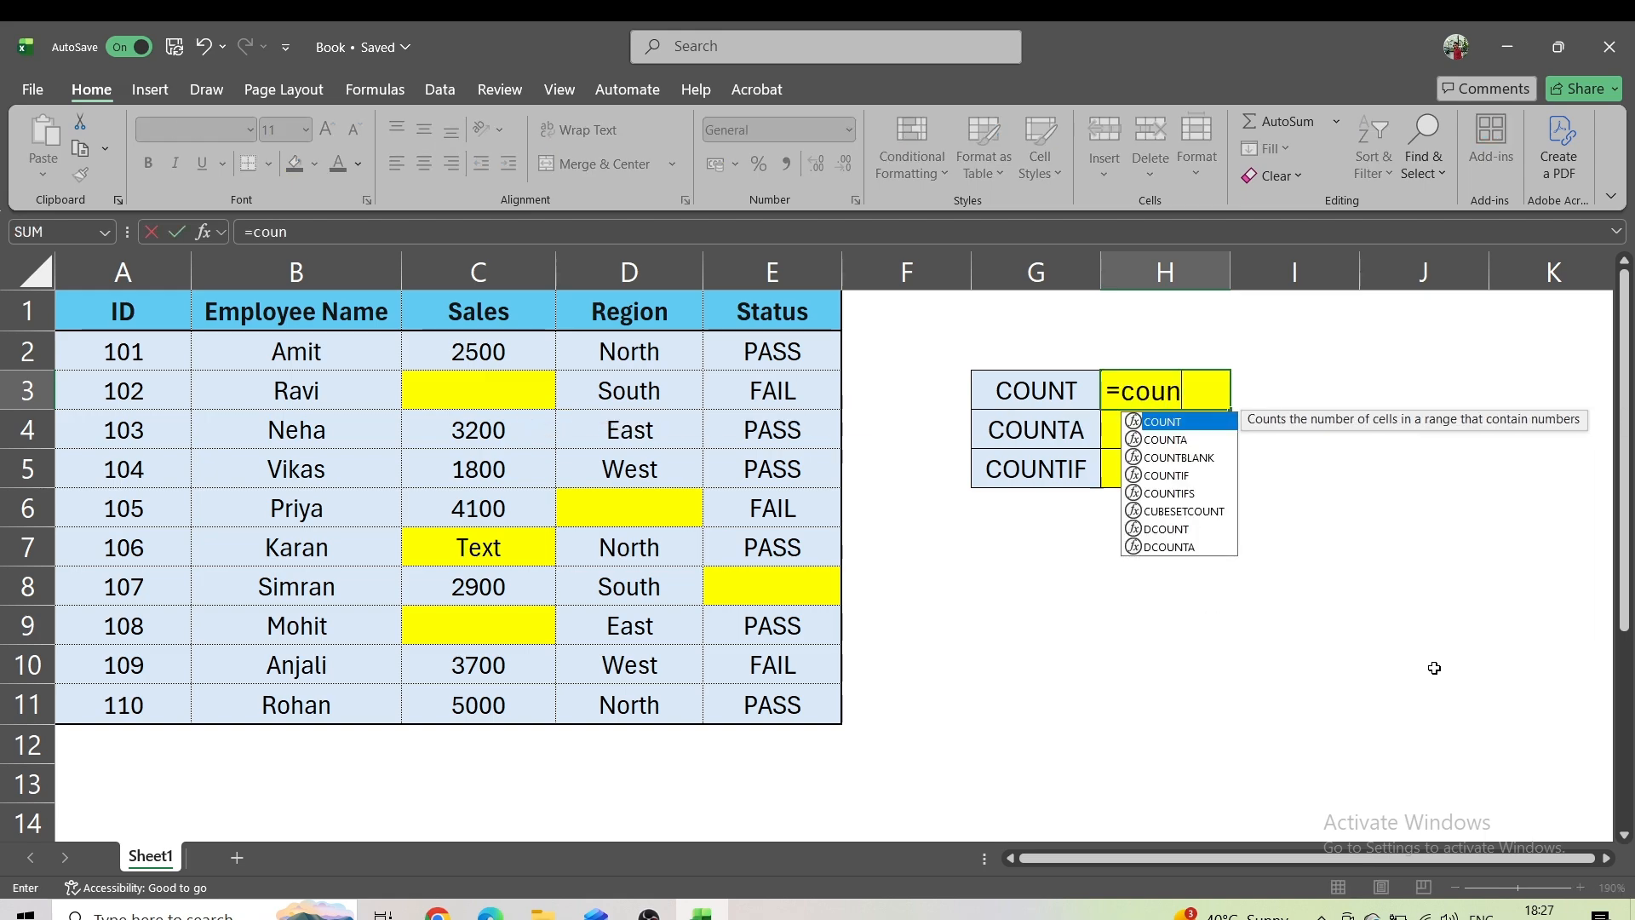
key("Tab")
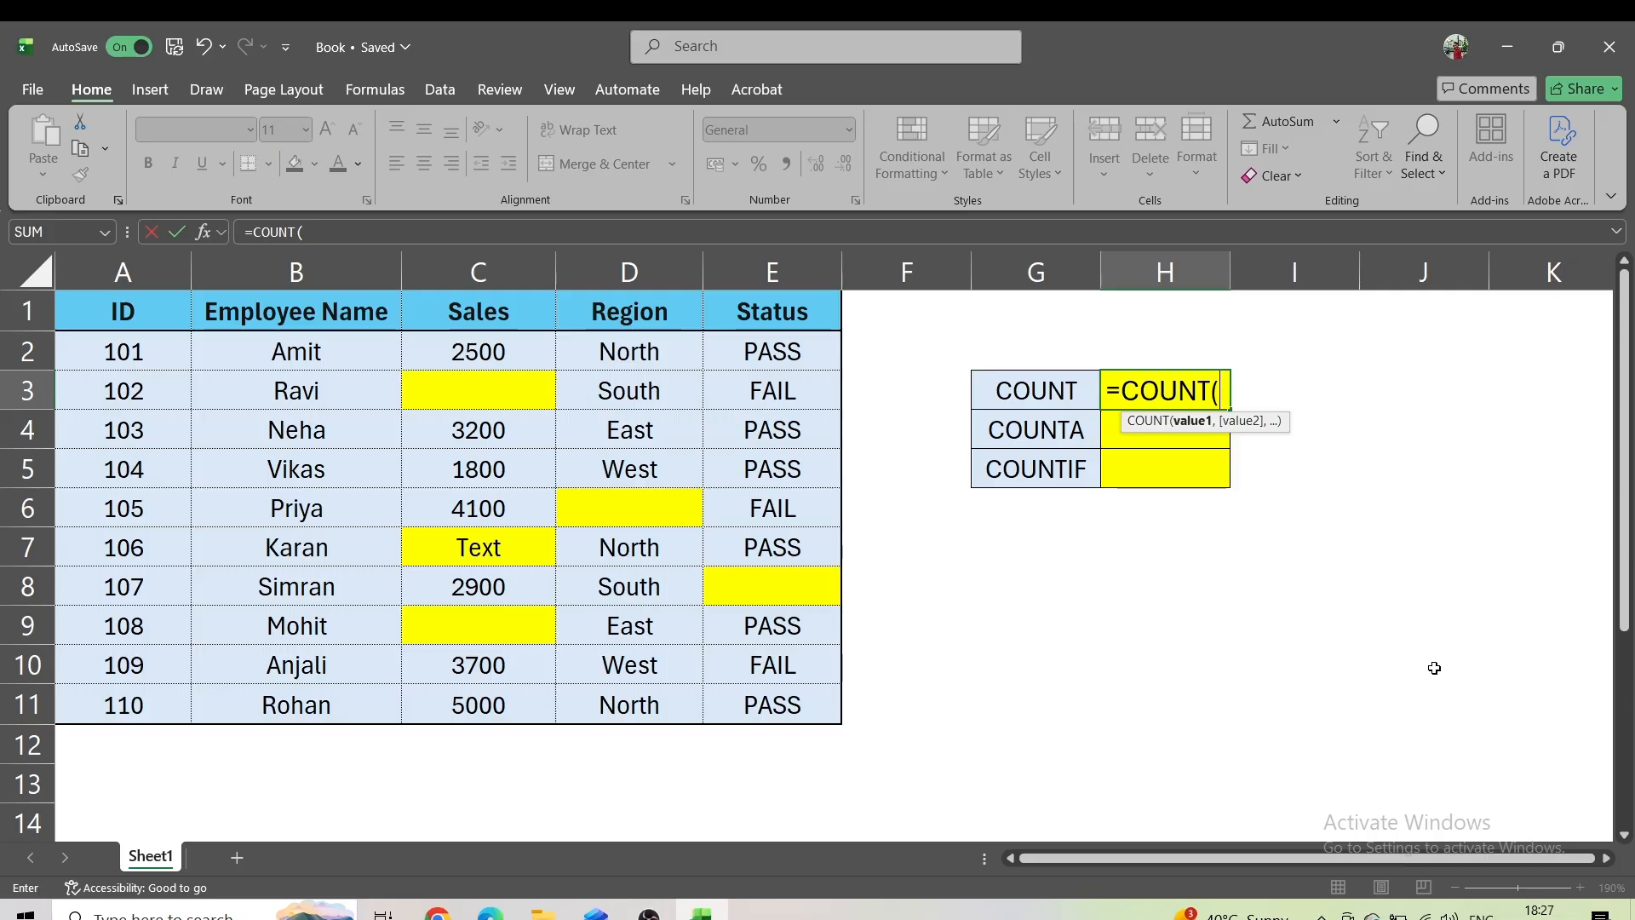
left_click(494, 317)
key("shift+Down")
key("shift+Down")
key("shift+Down")
key("shift+Down")
key("shift+Down")
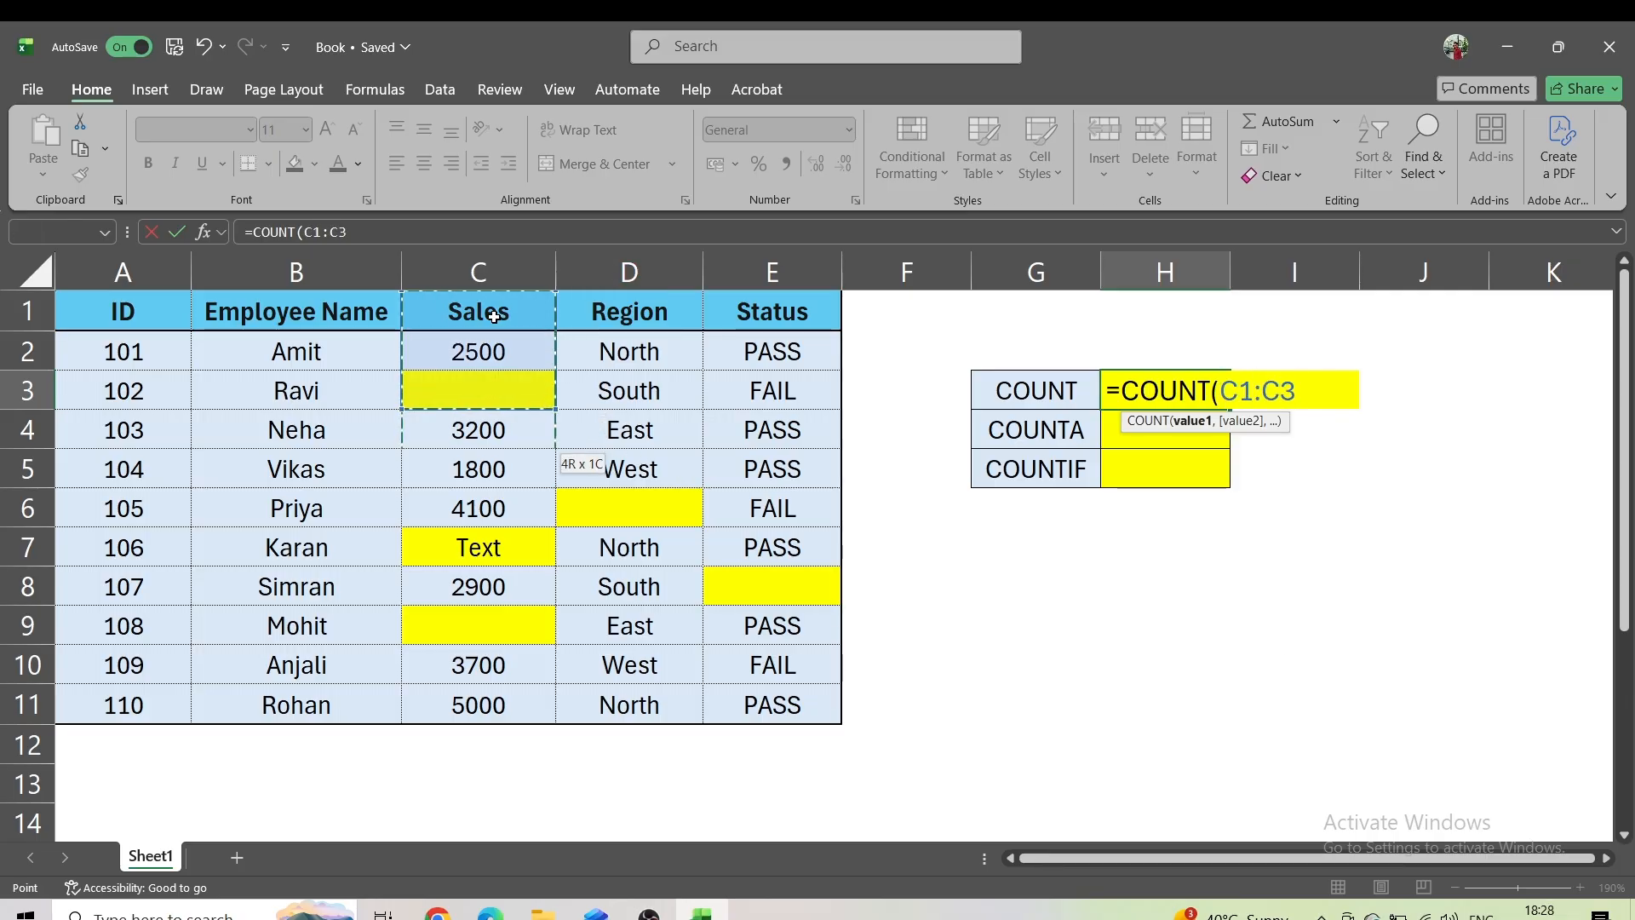
key("shift+Down")
key("shift+Down")
key("shift+Down")
key("shift+Down")
key("shift+Down")
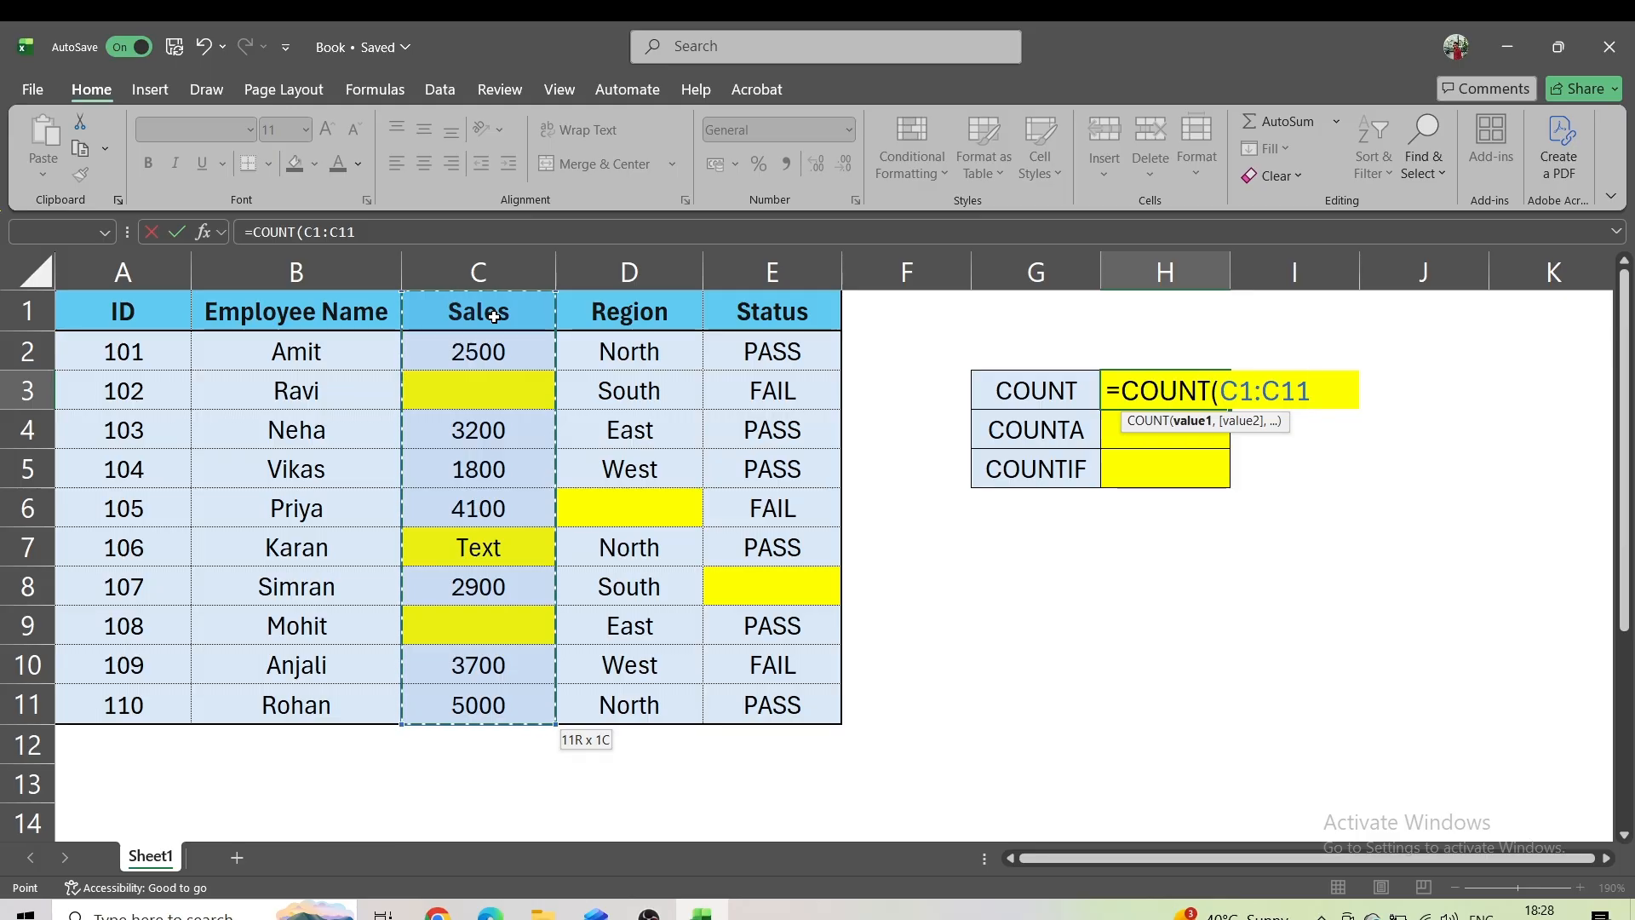
type(")")
key("Return")
Review the COUNT formula in H3 and examine the text entries in the Employee Name column
key("Right")
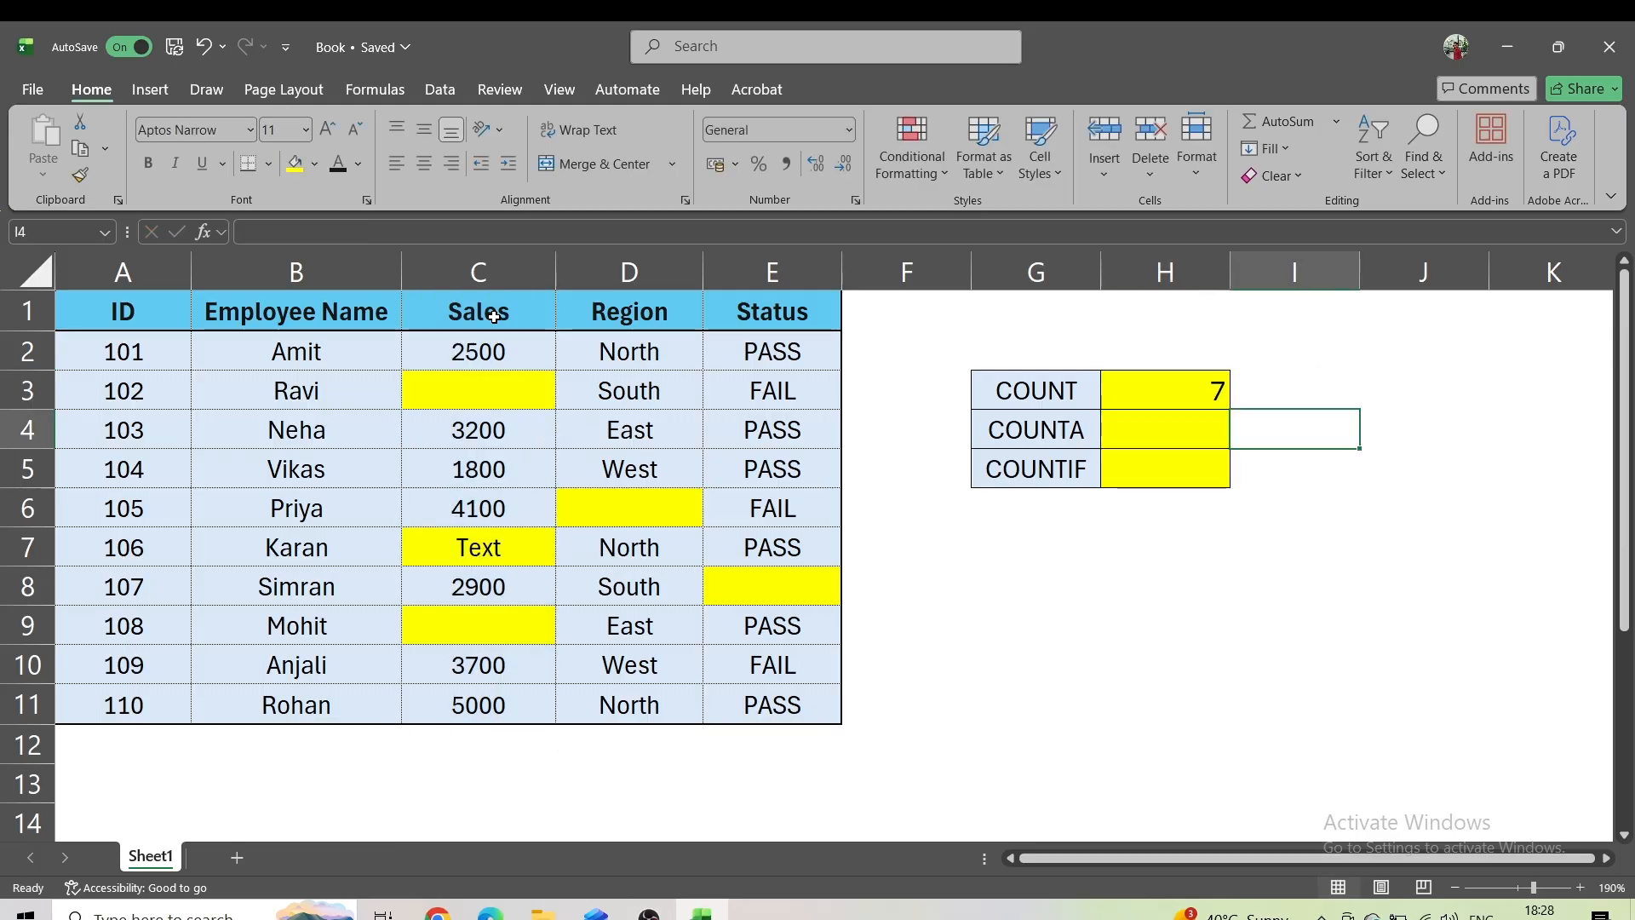
key("Left")
key("Up")
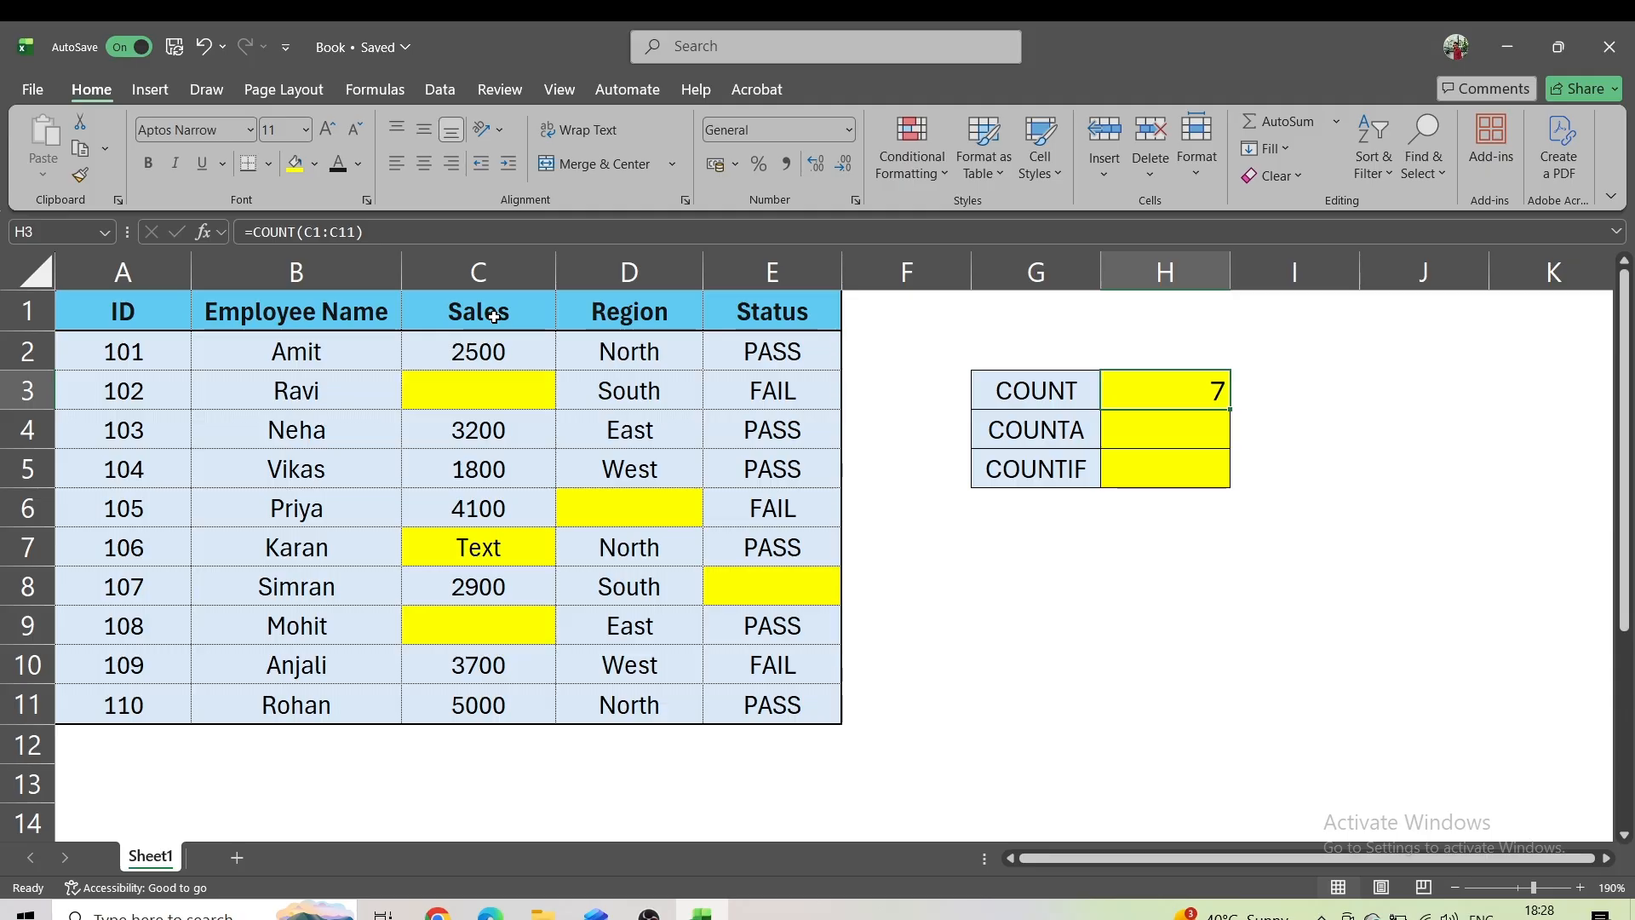
key("Left")
key("Left")
key("Left")
key("Left")
key("Left")
key("Left")
key("Up")
key("Up")
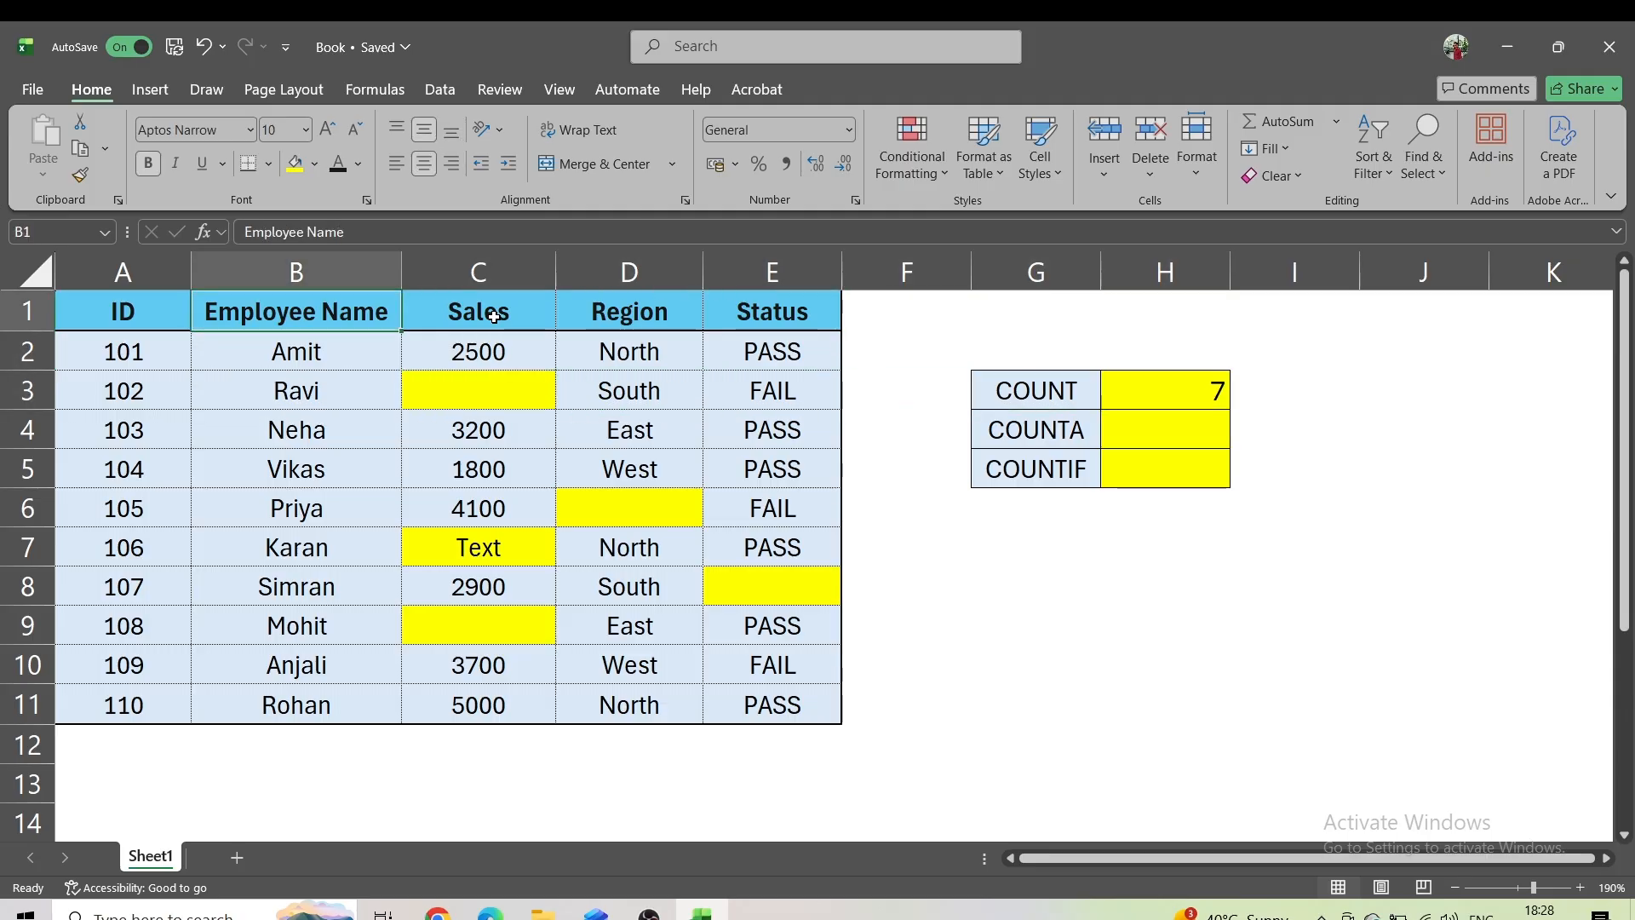
key("ctrl+shift+Down")
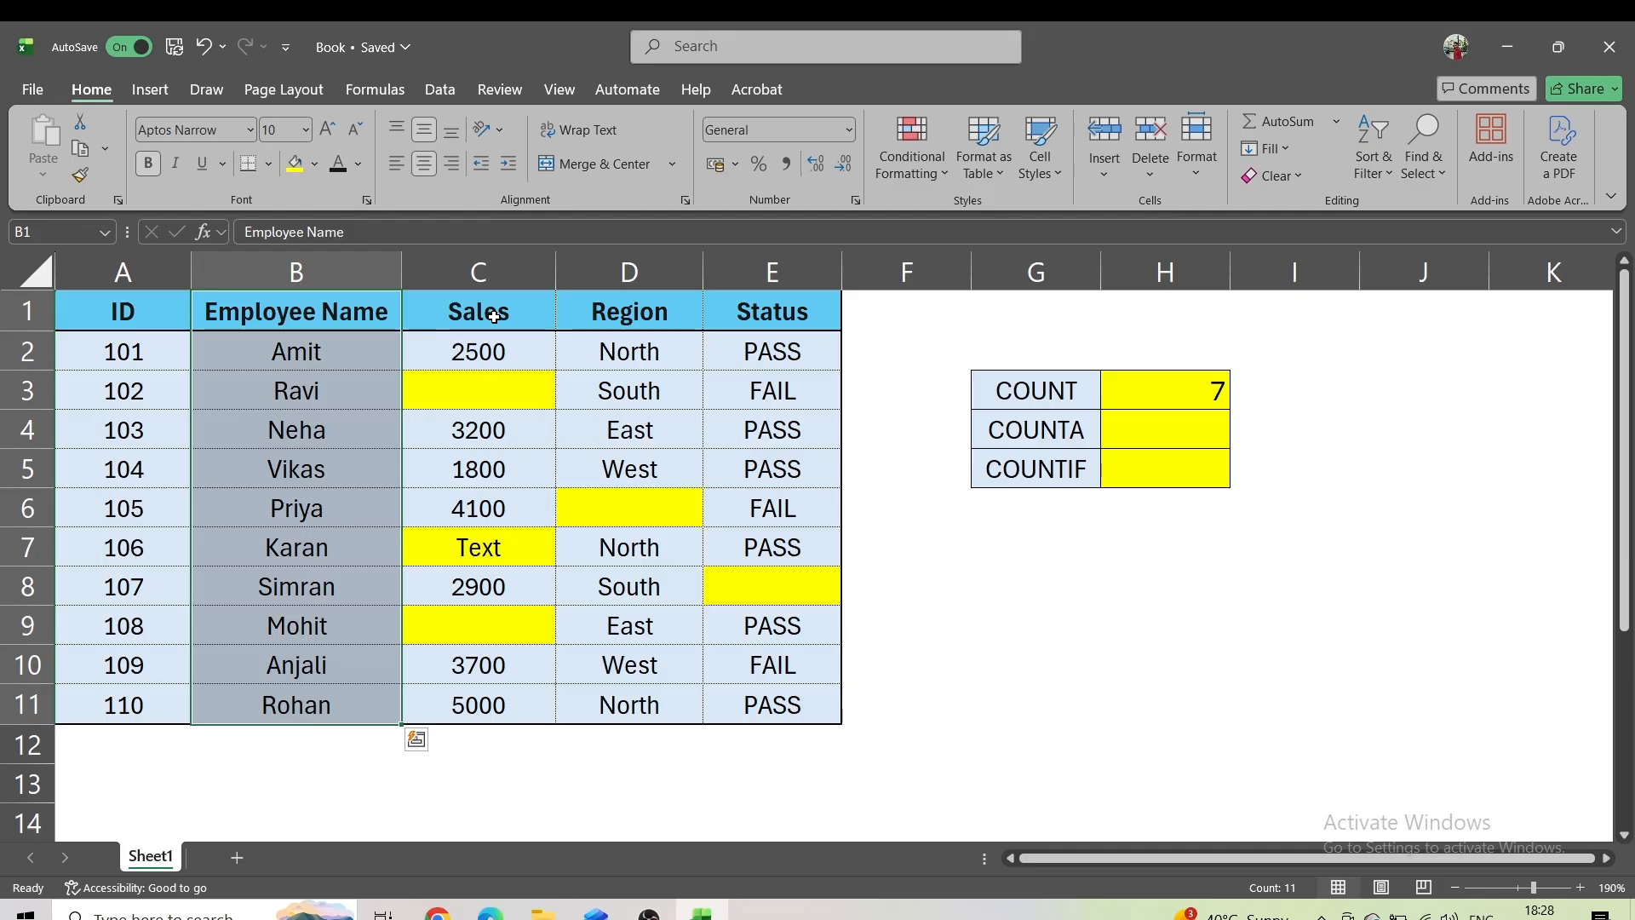
key("ctrl+shift+Up")
key("Right")
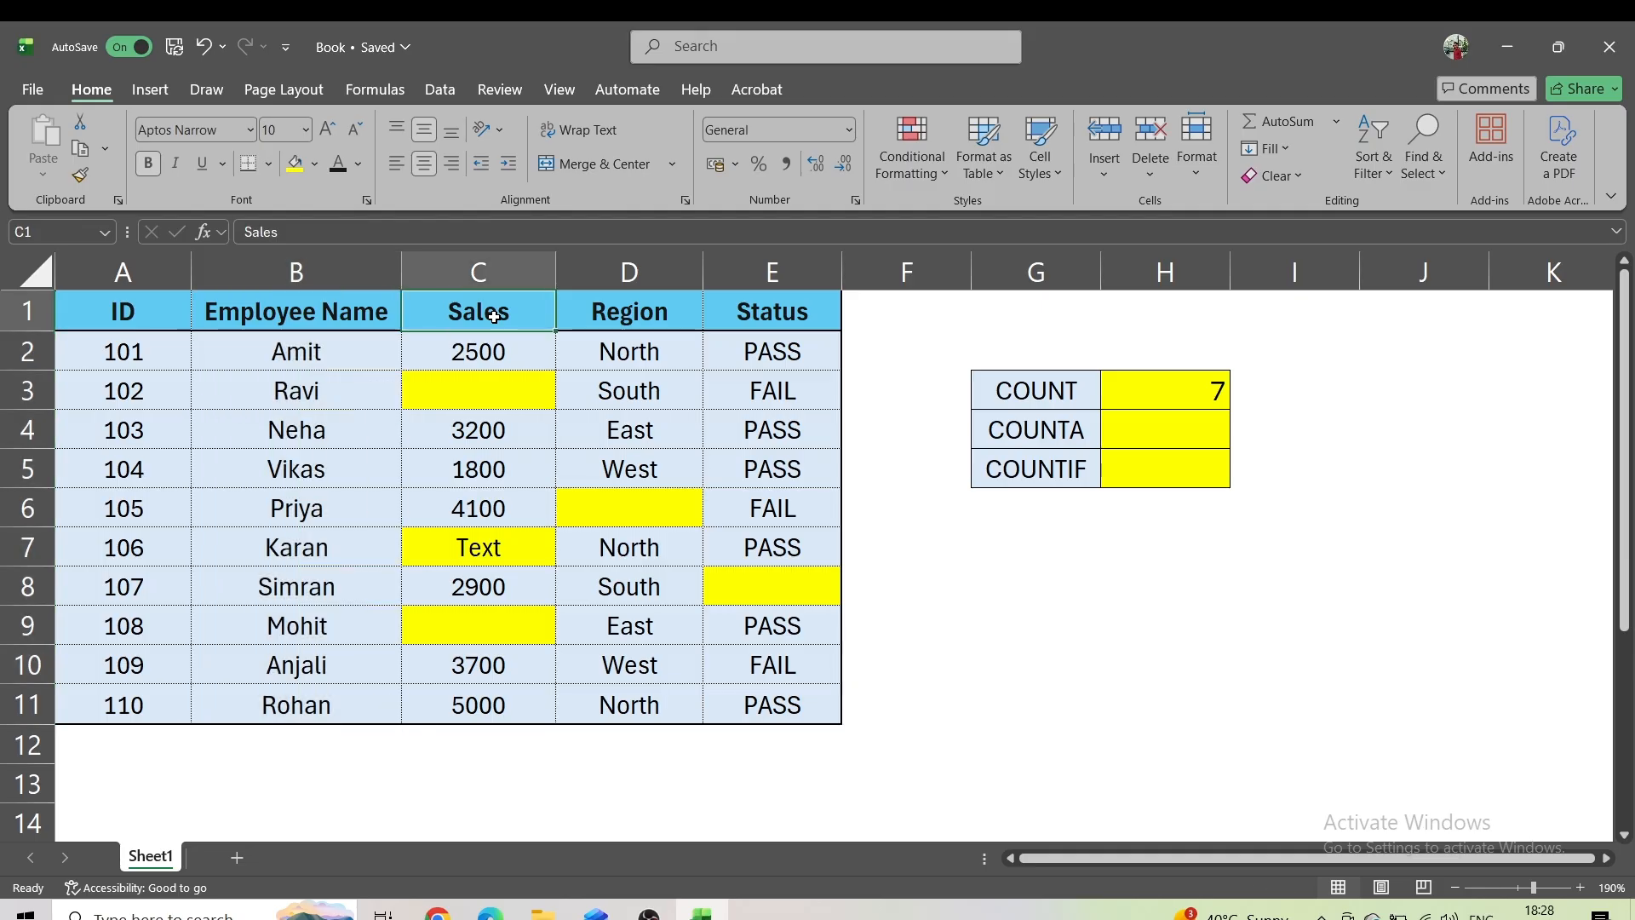
Examine which Sales column cells hold numbers, text or nothing, including C3, C7 and C9
key("Down")
key("Right")
key("Right")
key("Right")
key("Right")
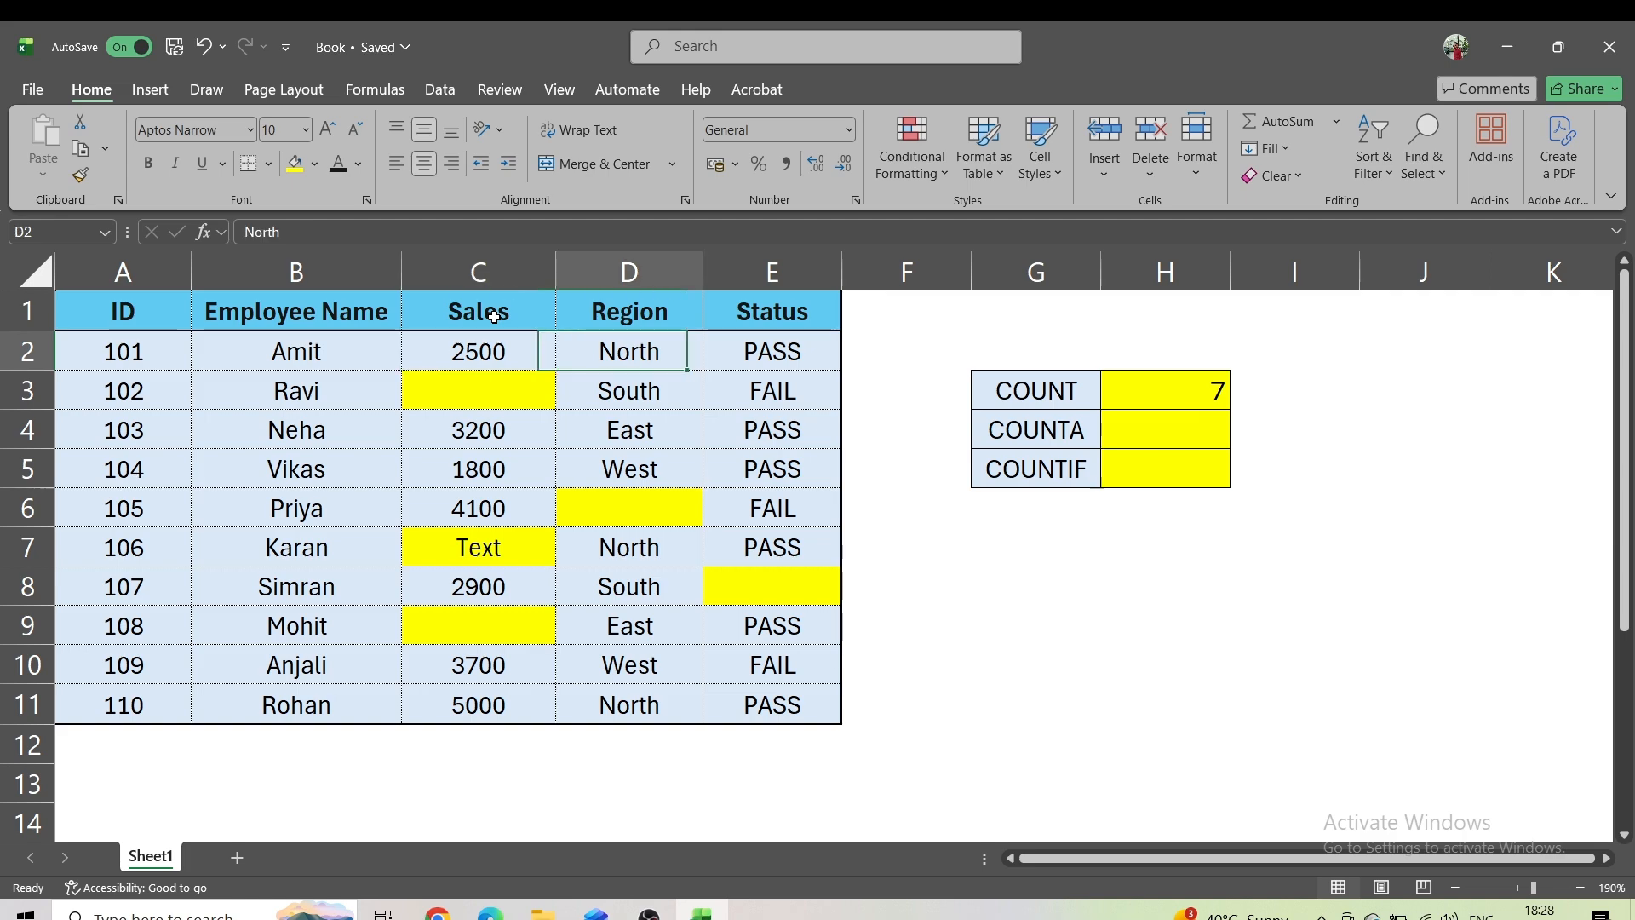
key("Down")
key("Down")
key("Up")
key("Right")
key("Left")
key("Left")
key("Left")
key("Left")
key("Left")
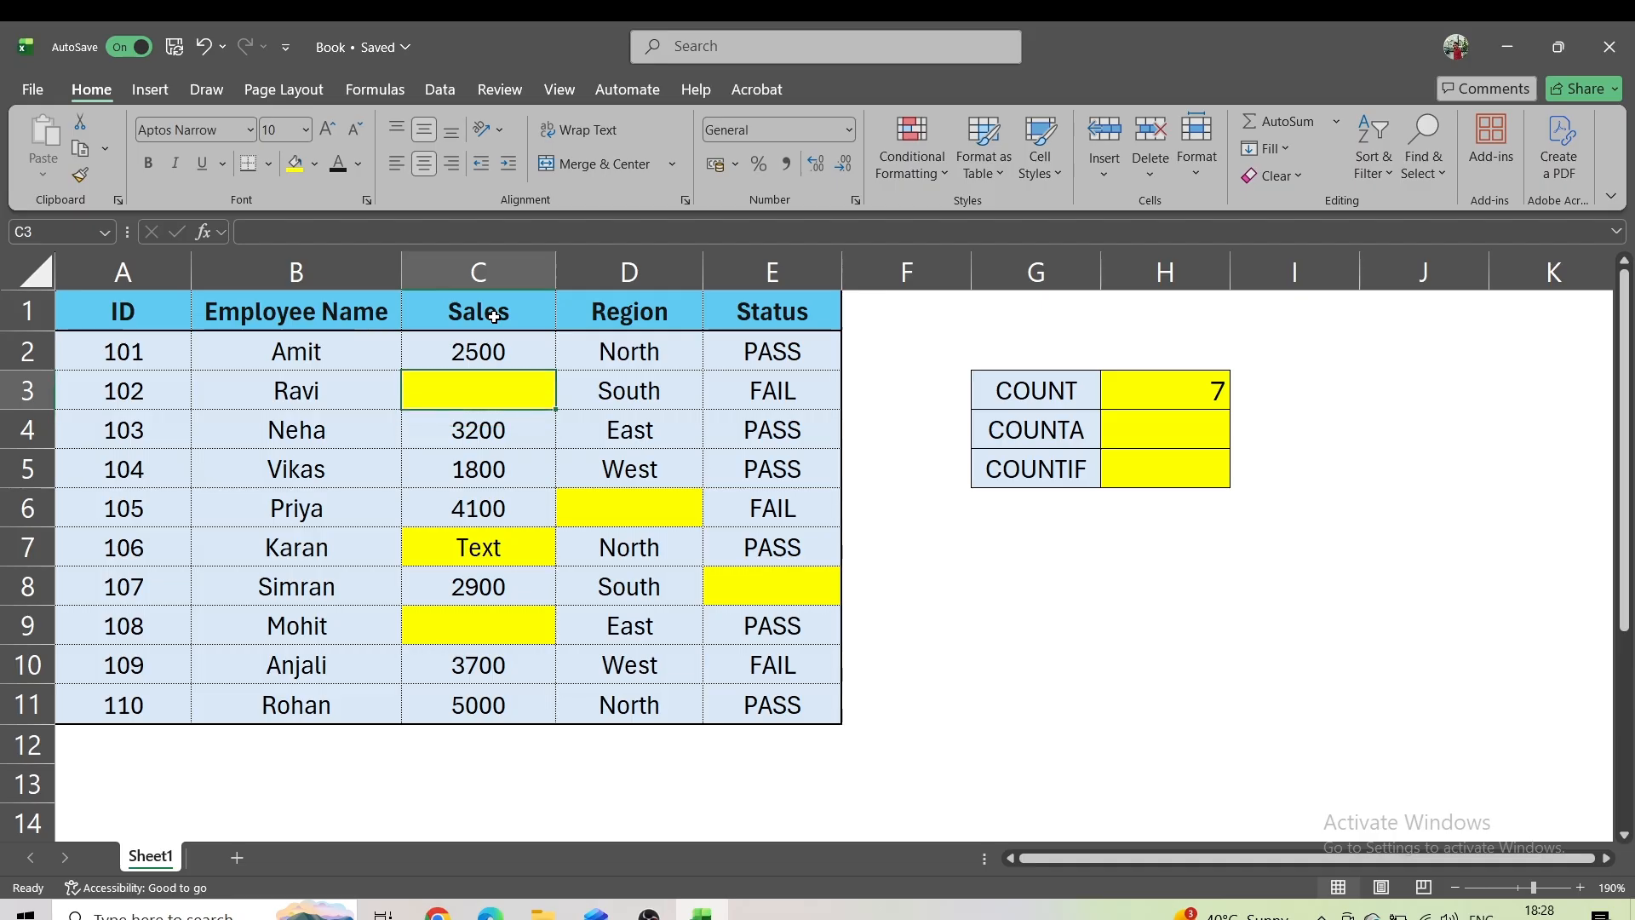
key("Down")
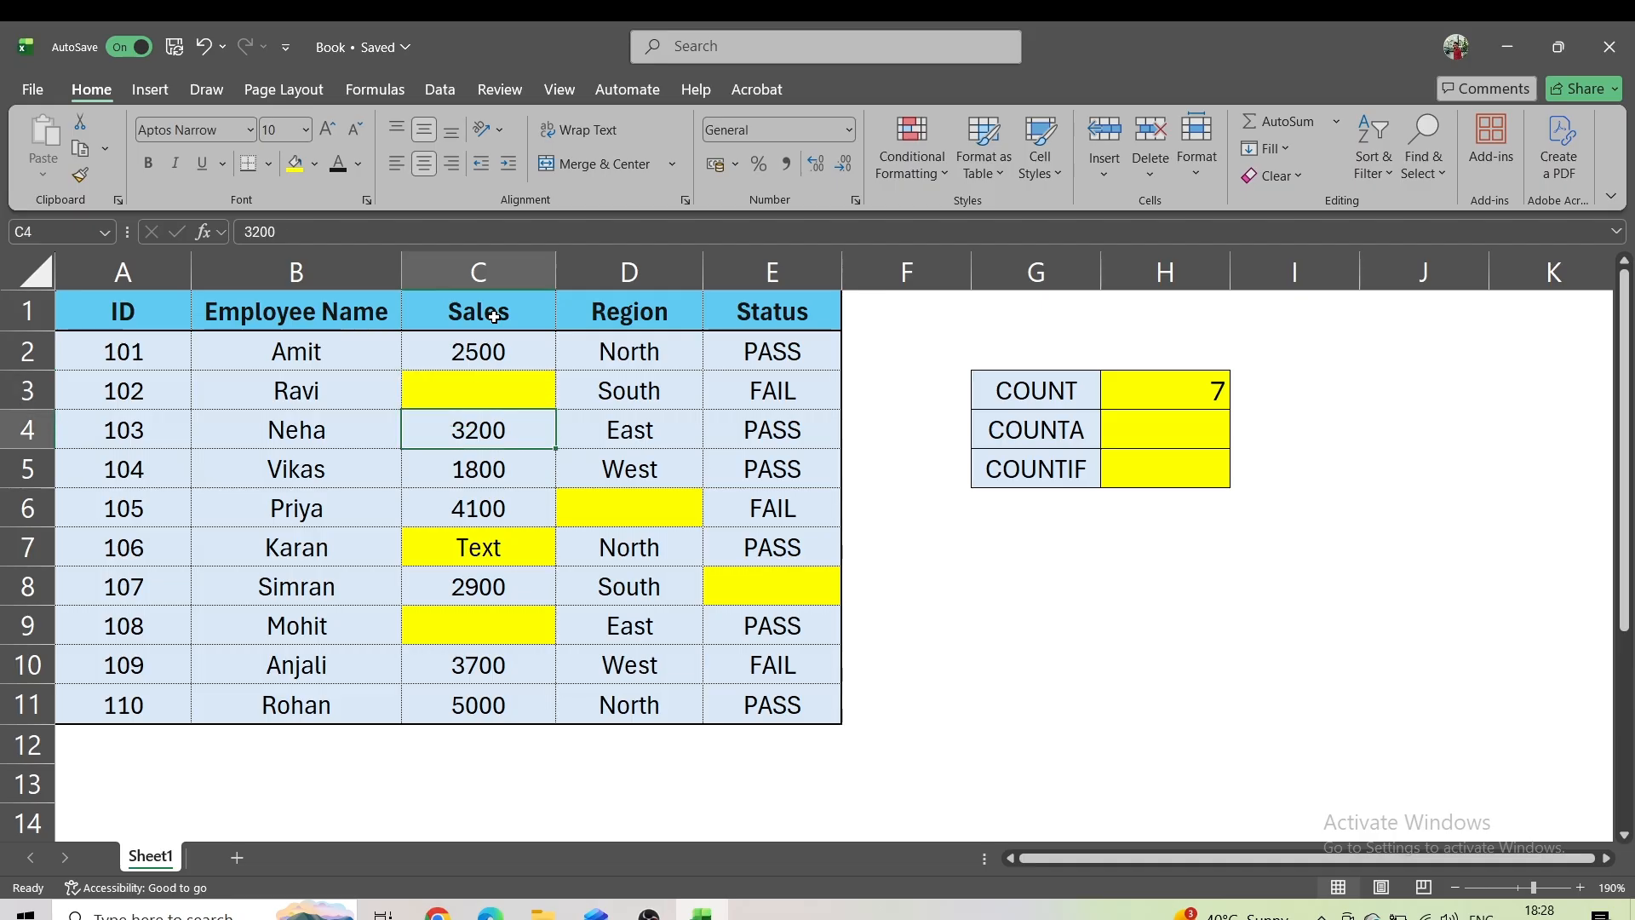
key("Down")
key("Down")
key("Down")
key("Down")
key("Down")
key("Up")
key("Up")
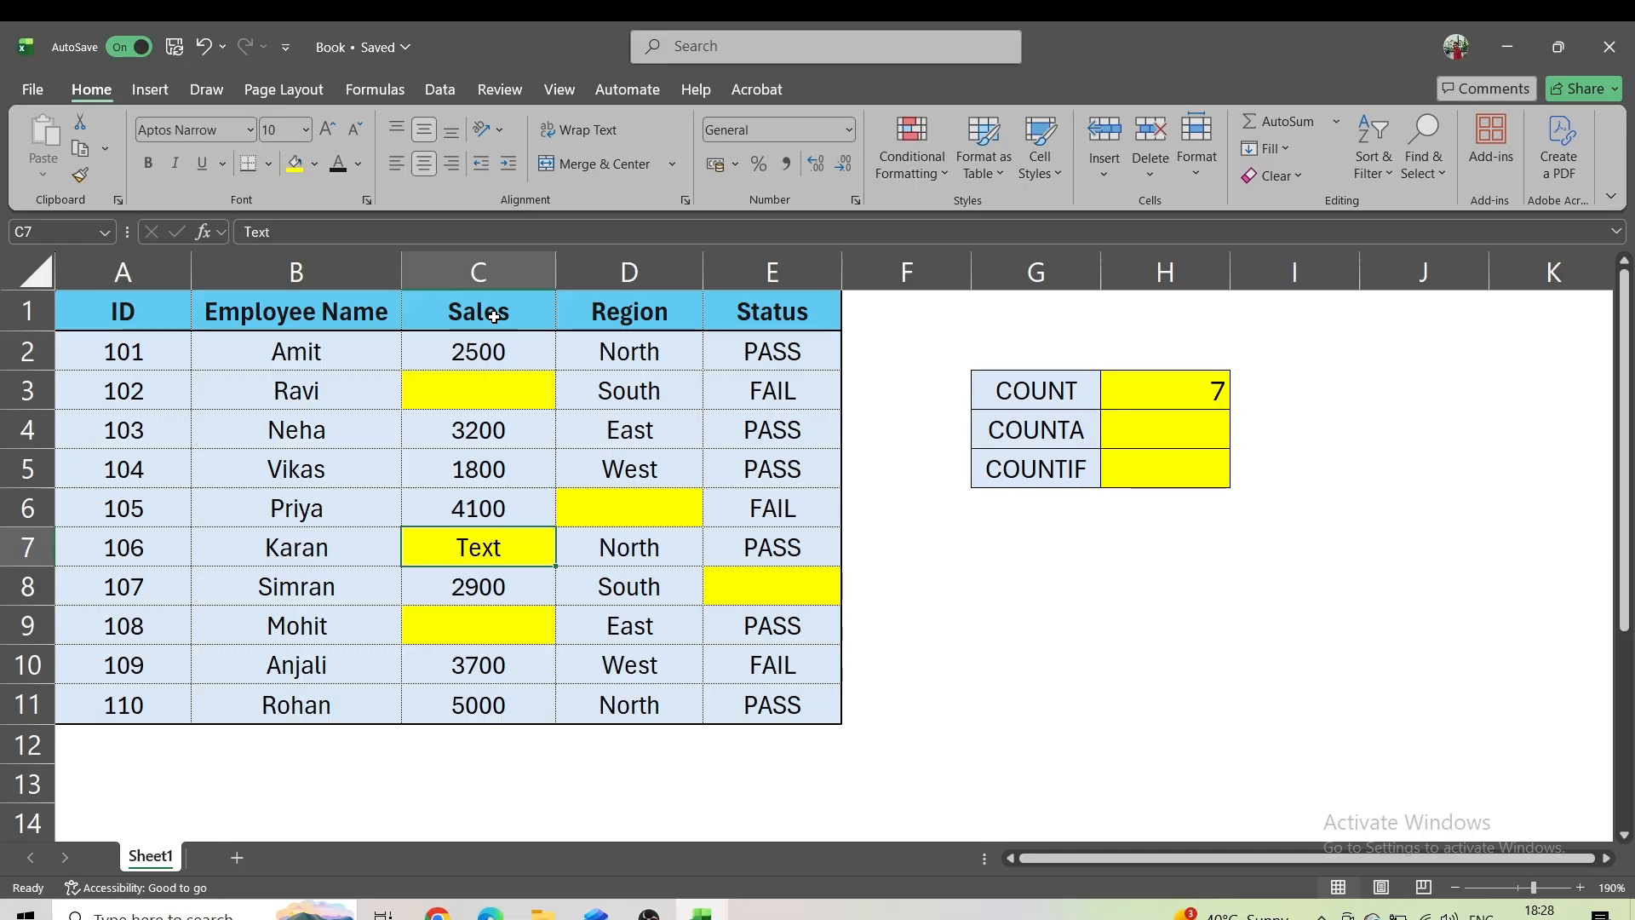
Select cell H4, the result cell beside the COUNTA label
key("Right")
key("Right")
key("Right")
key("Right")
key("Right")
key("Up")
key("Up")
key("Up")
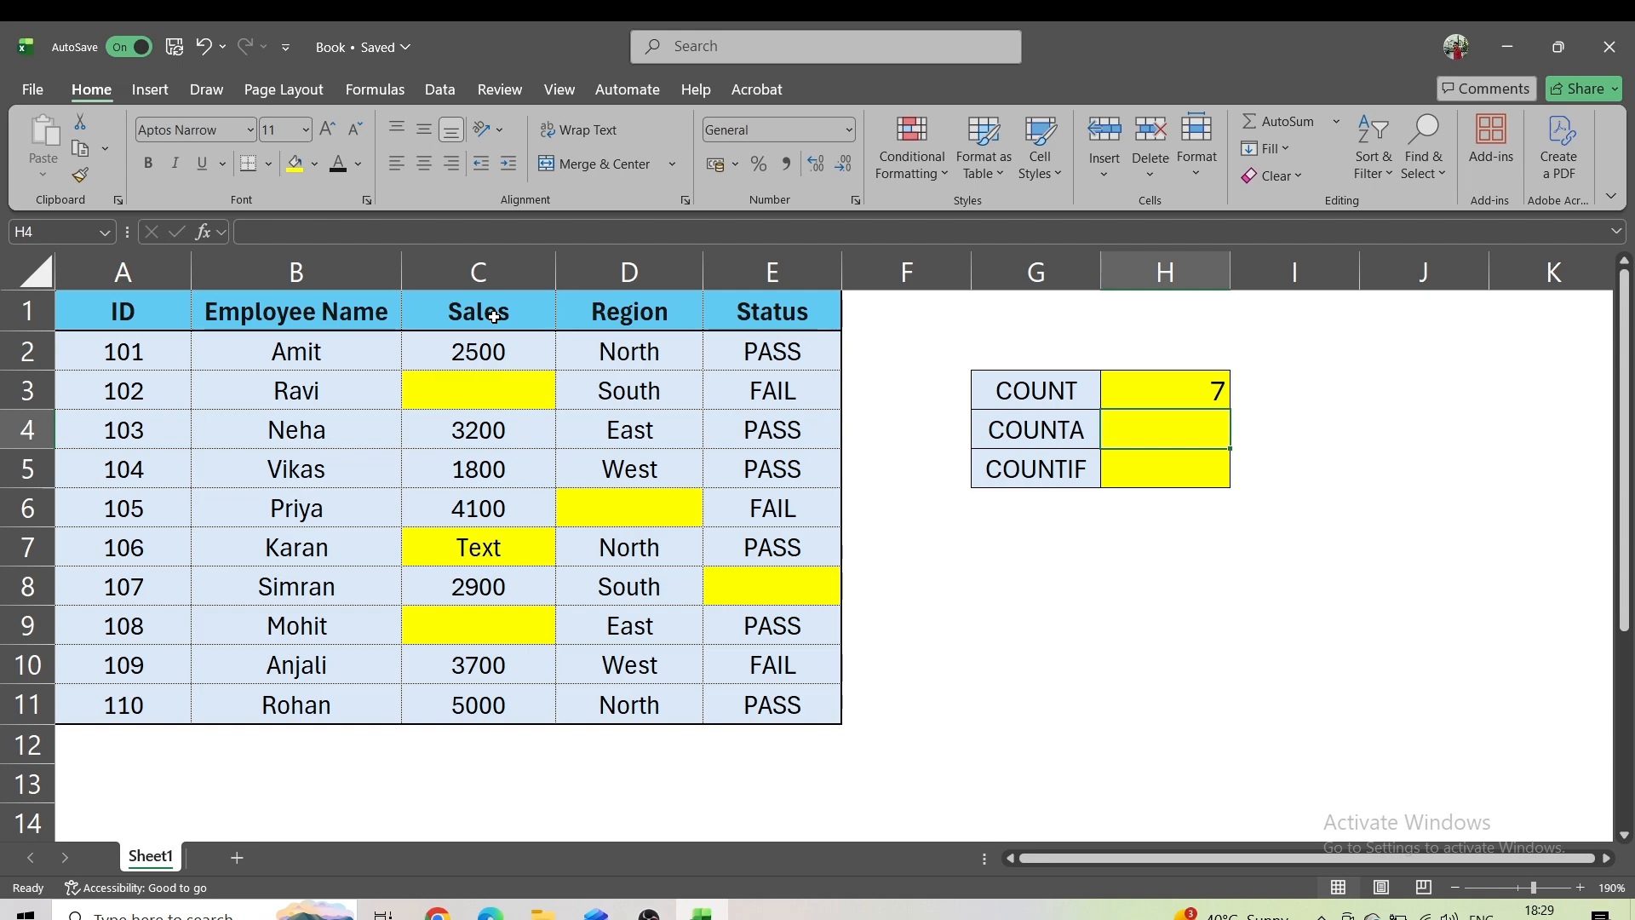
type("=c")
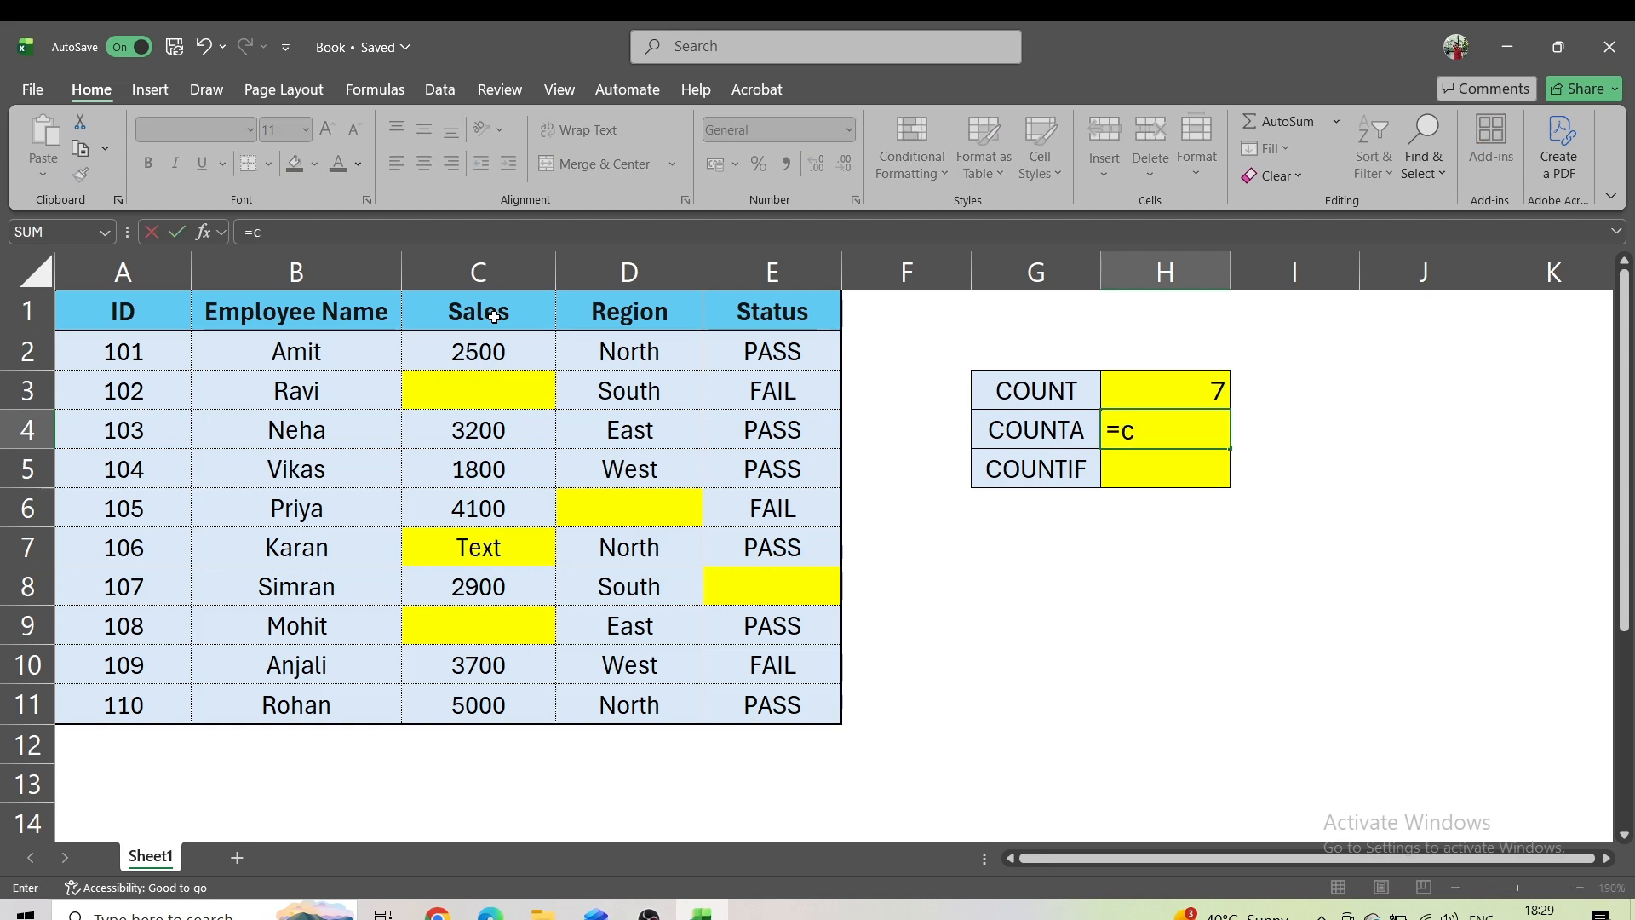
type("ouna")
key("Tab")
key("Left")
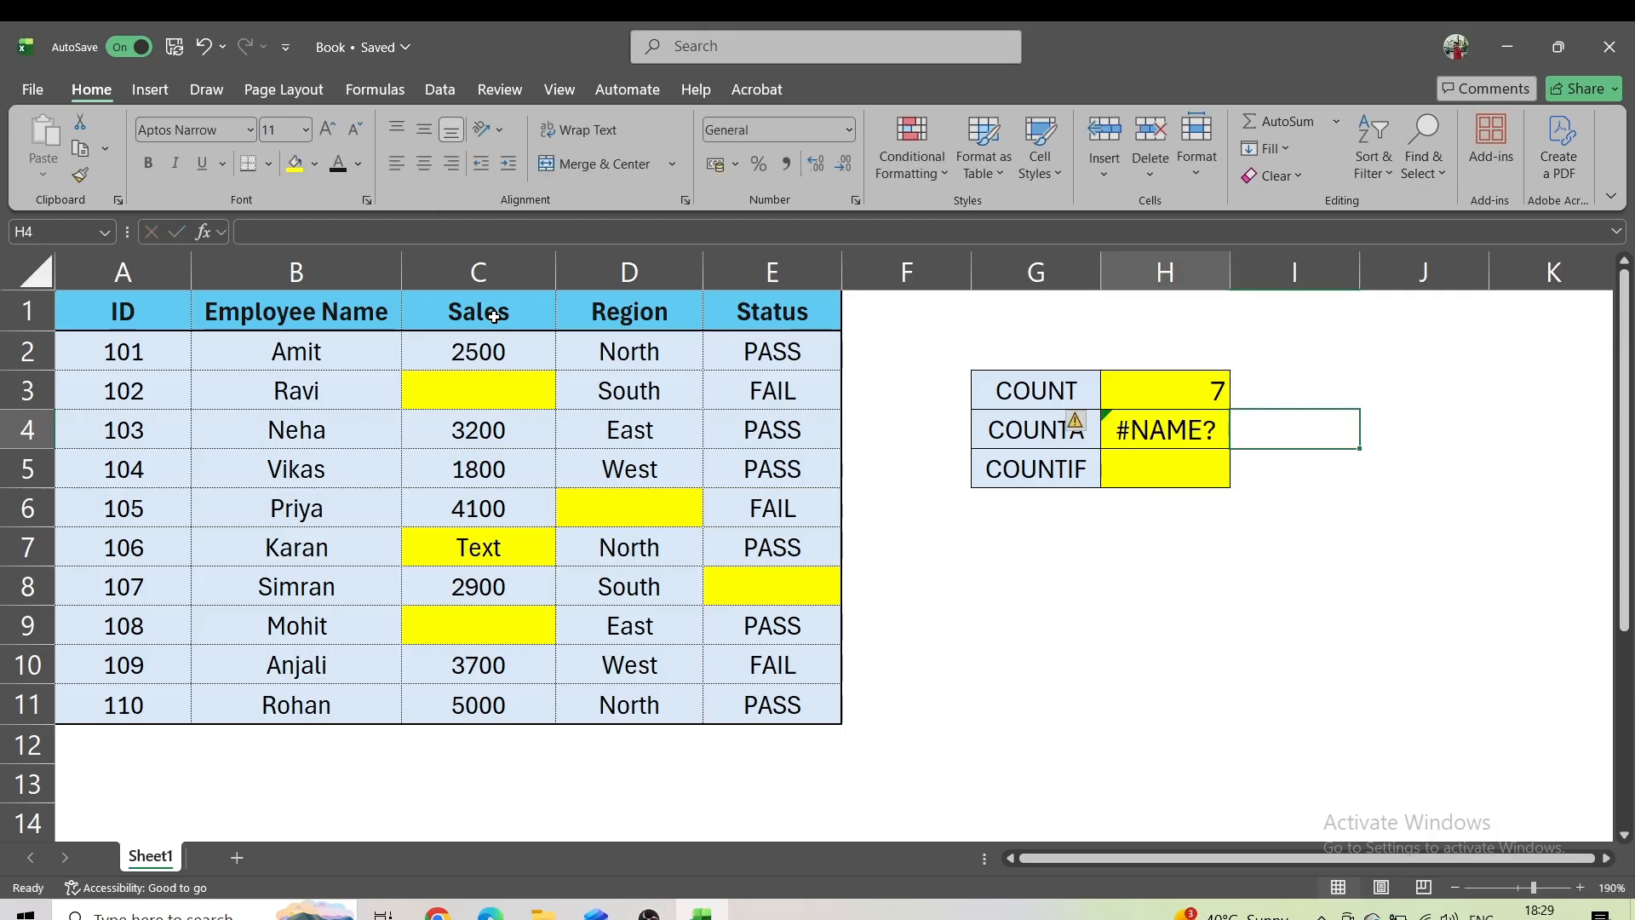
Enter =COUNTA(C1:C11) in cell H4 to count all non-empty cells in the Sales column
type("=coun")
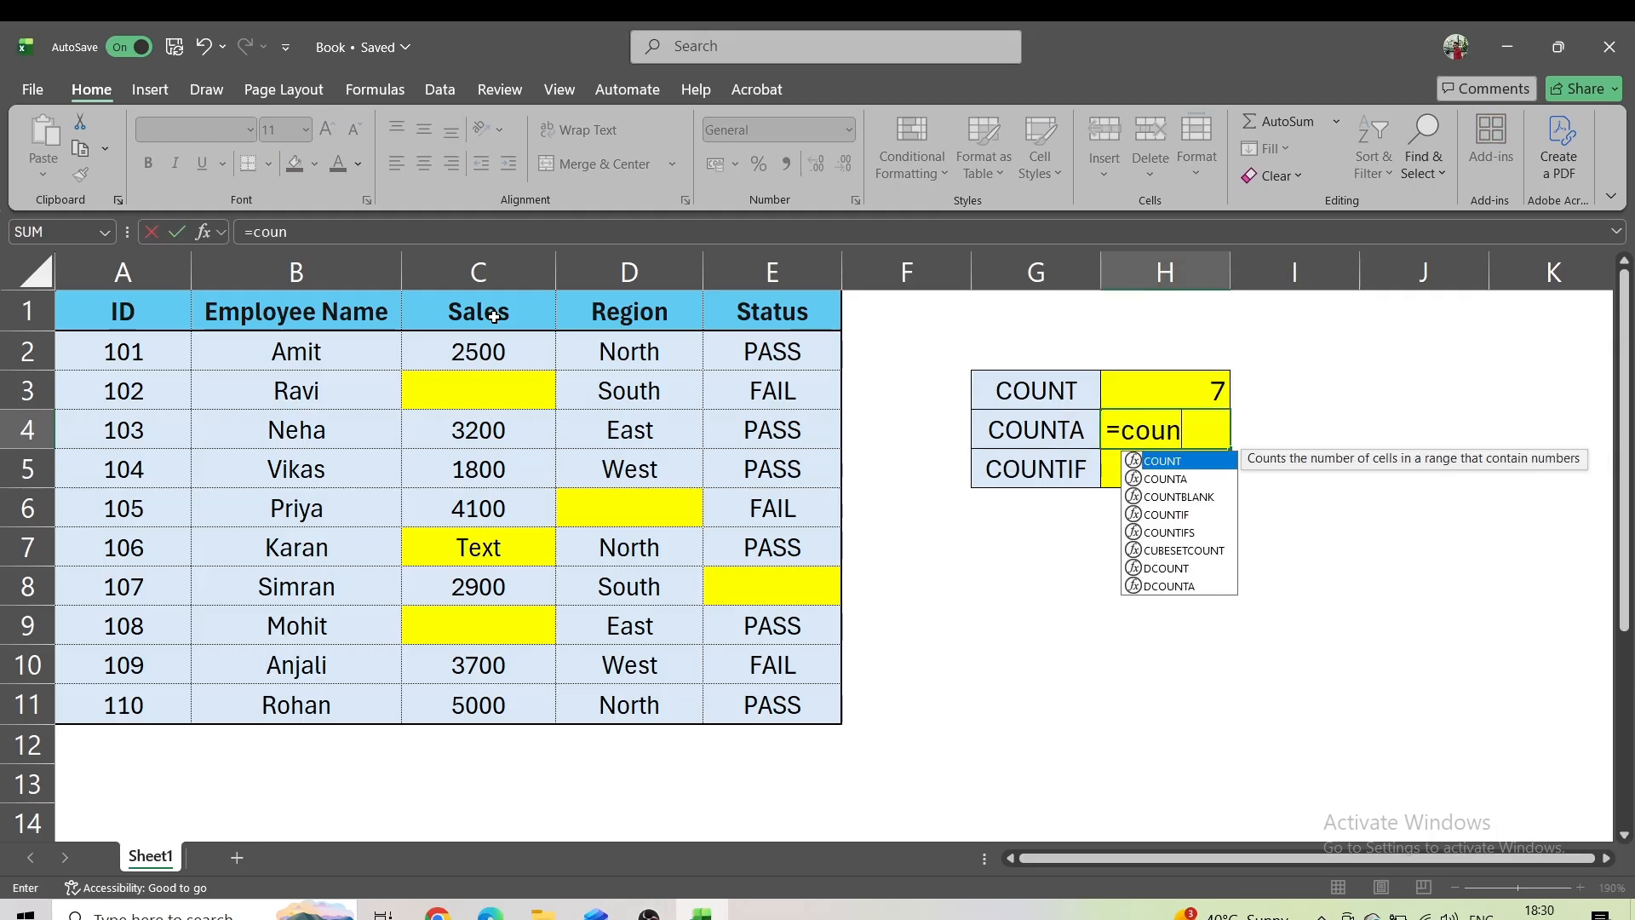
key("Down")
key("Tab")
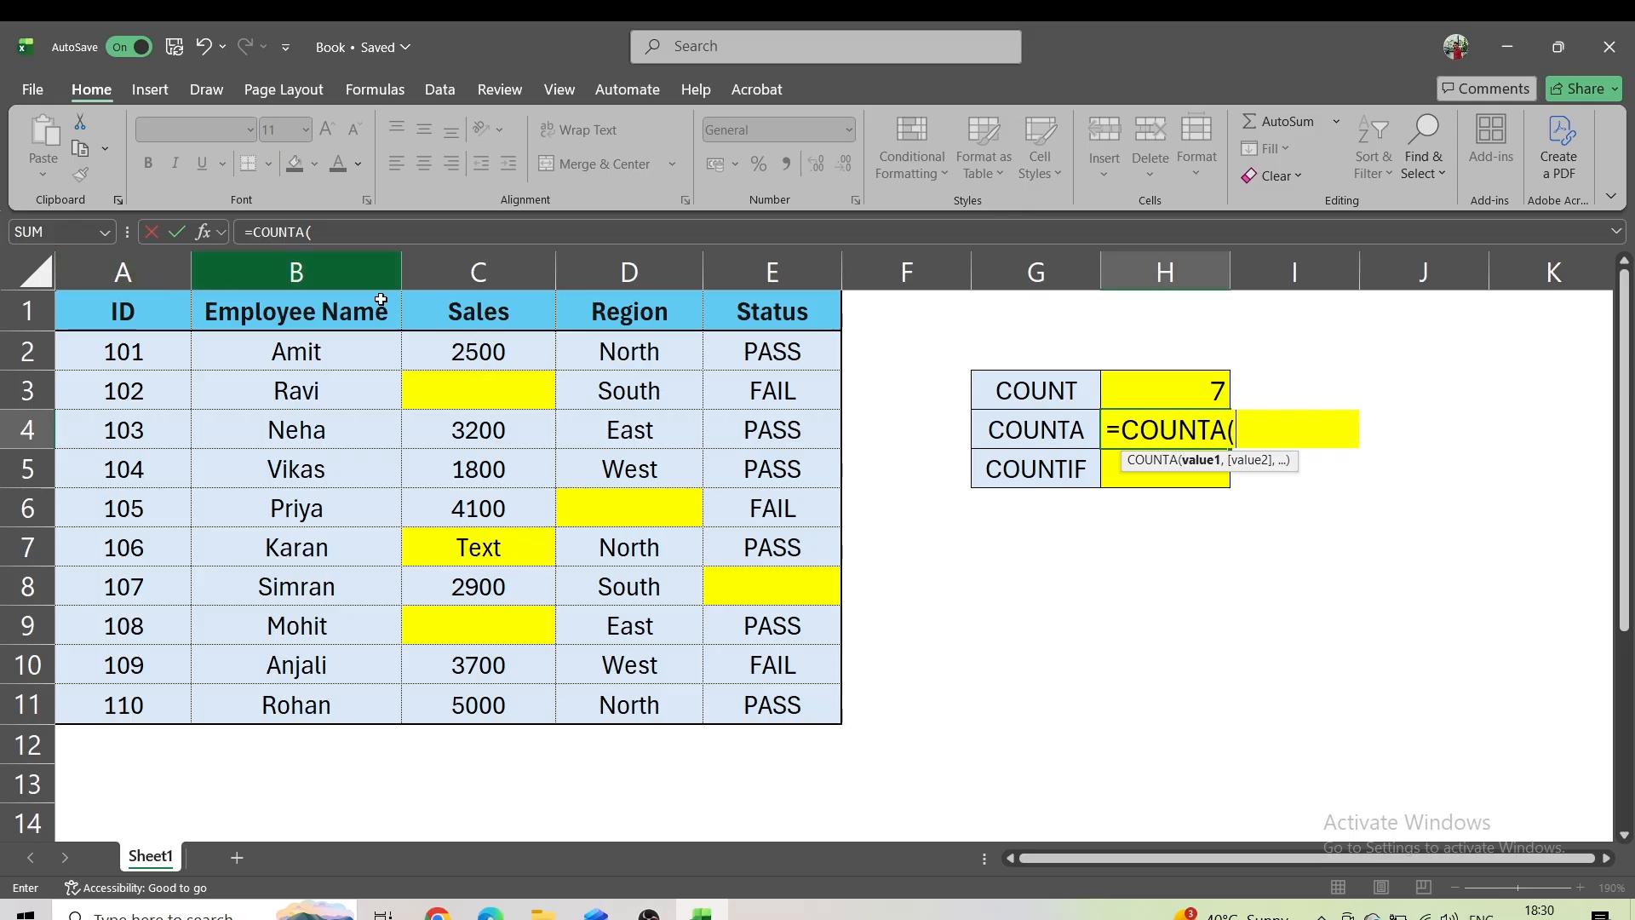
left_click(479, 315)
left_click_drag(479, 315, 479, 705)
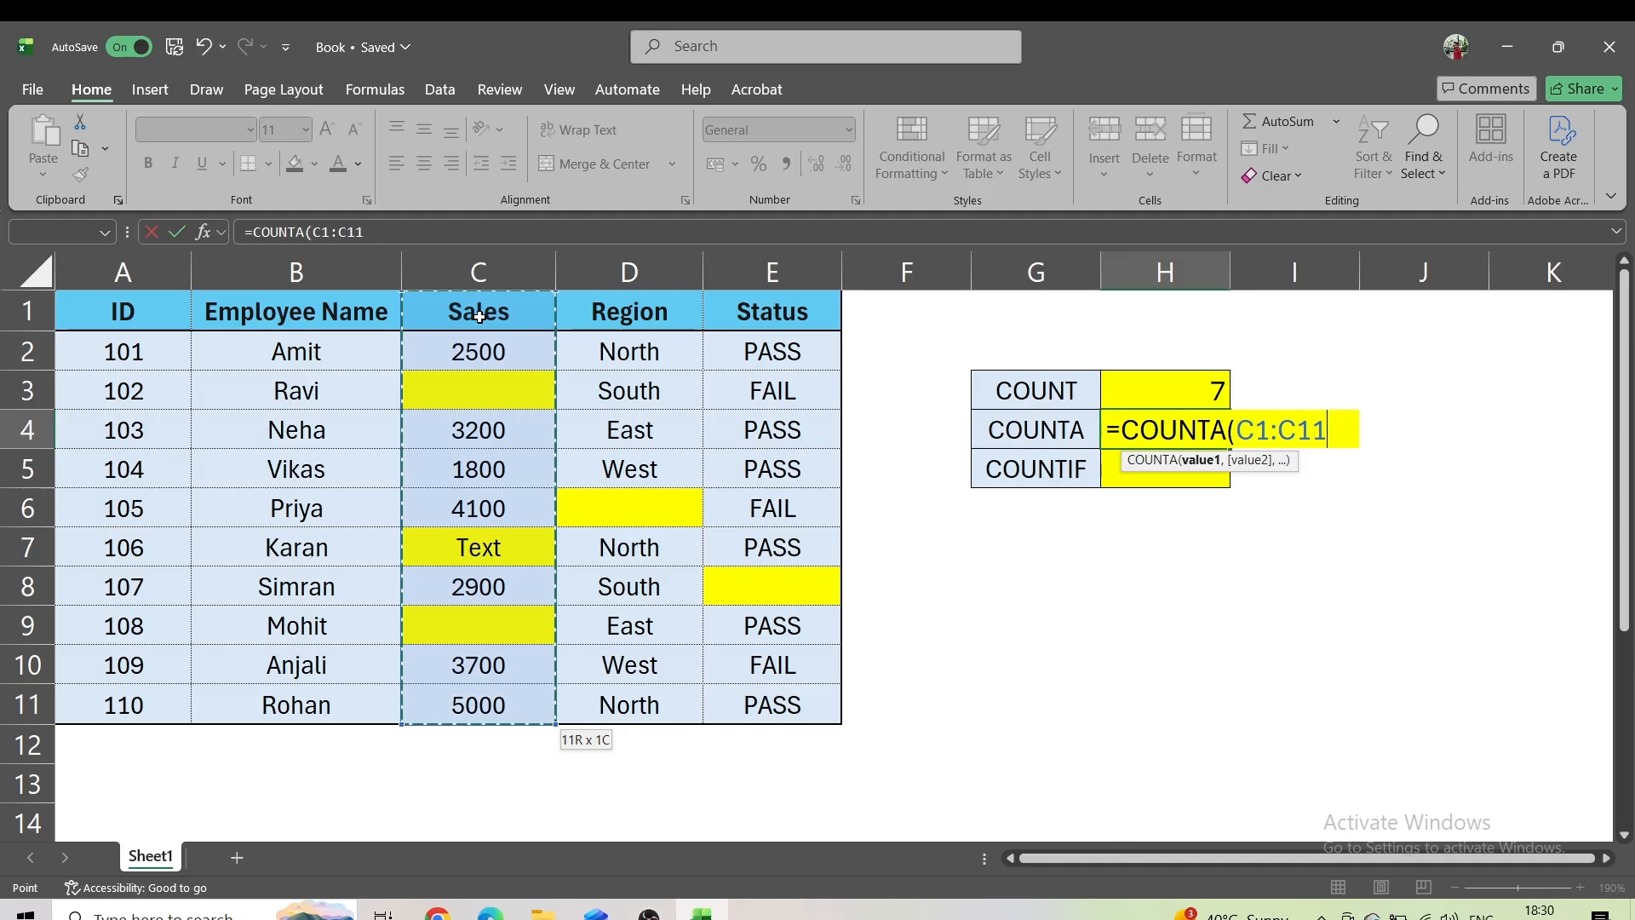
type(")")
key("Return")
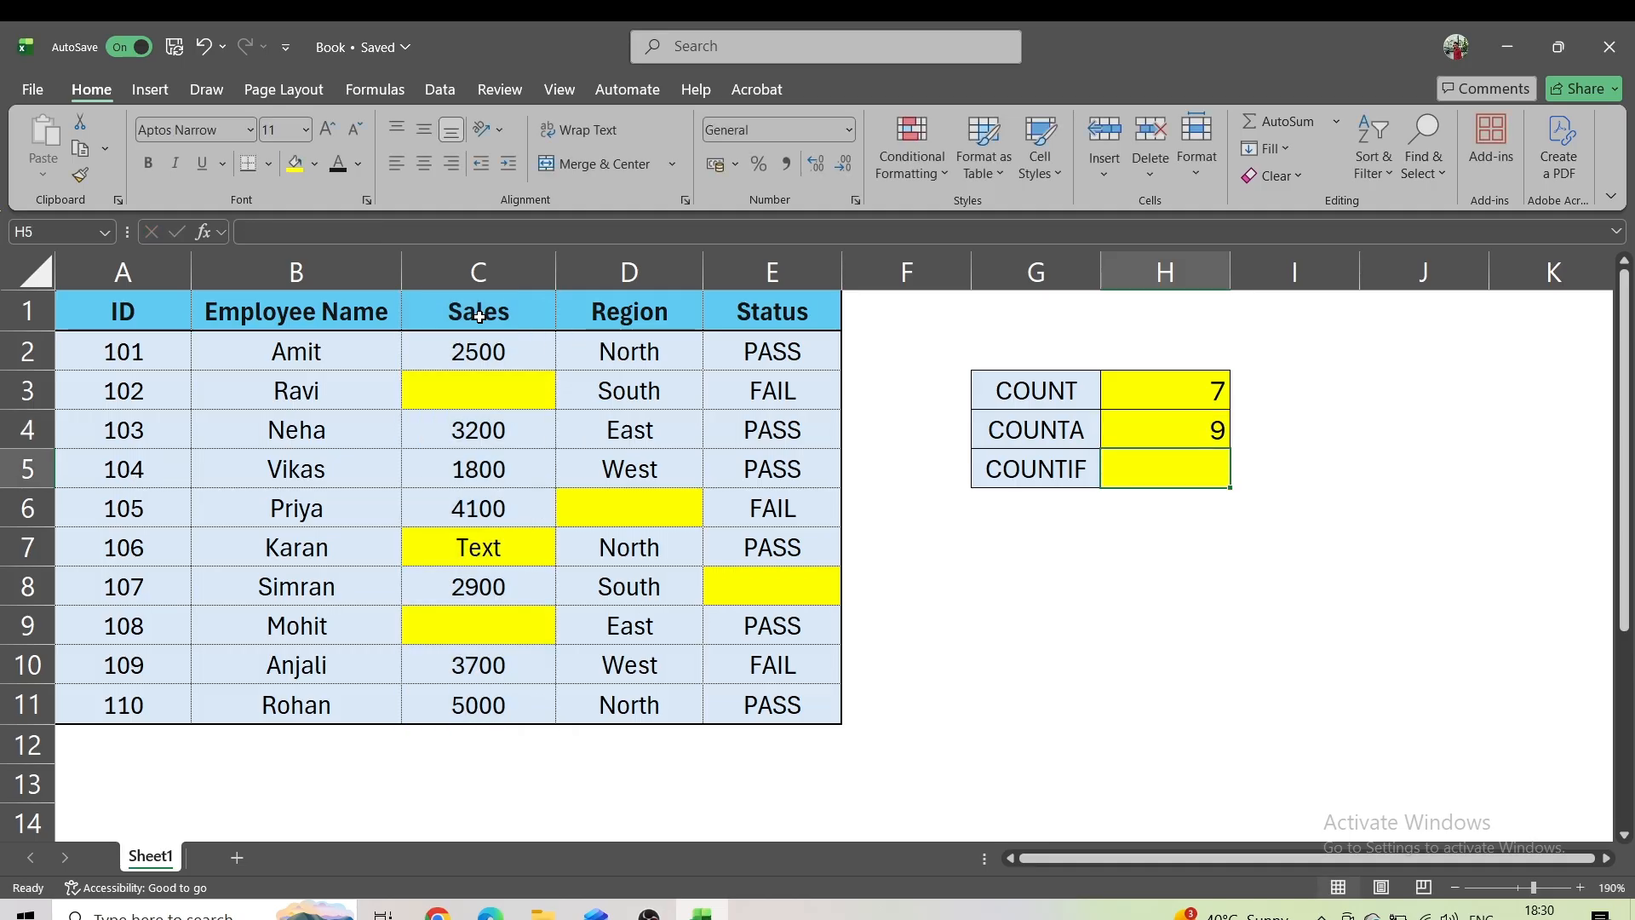
Compare the COUNT and COUNTA formulas in H3 and H4, and check the blank Sales cells C3 and C9
key("Up")
key("Up")
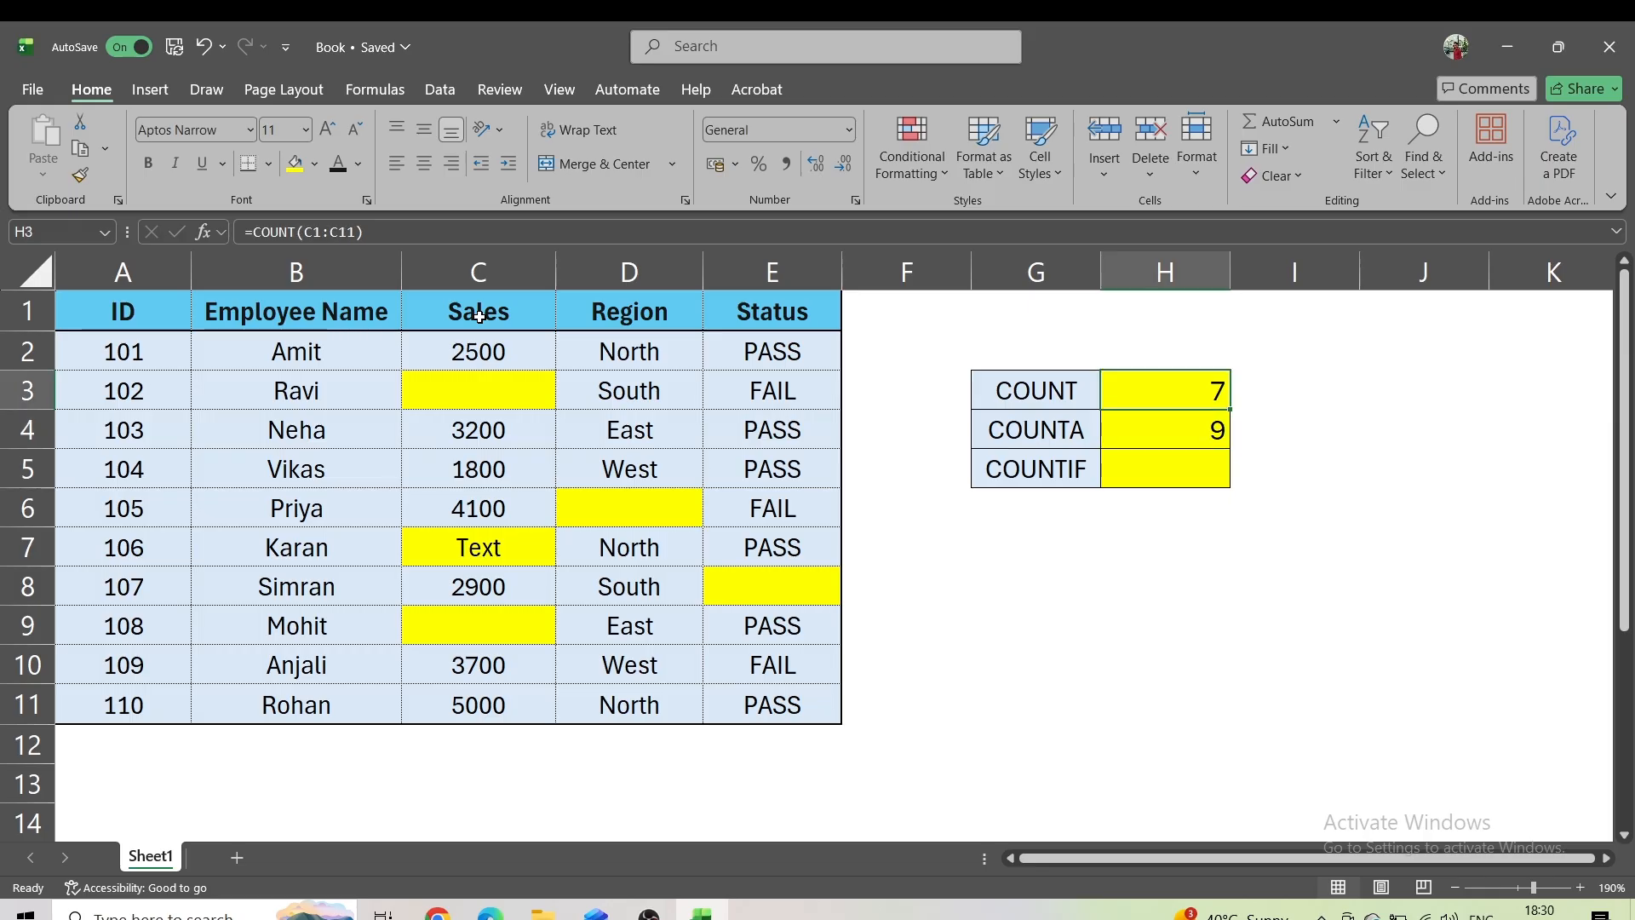
key("Down")
key("Left")
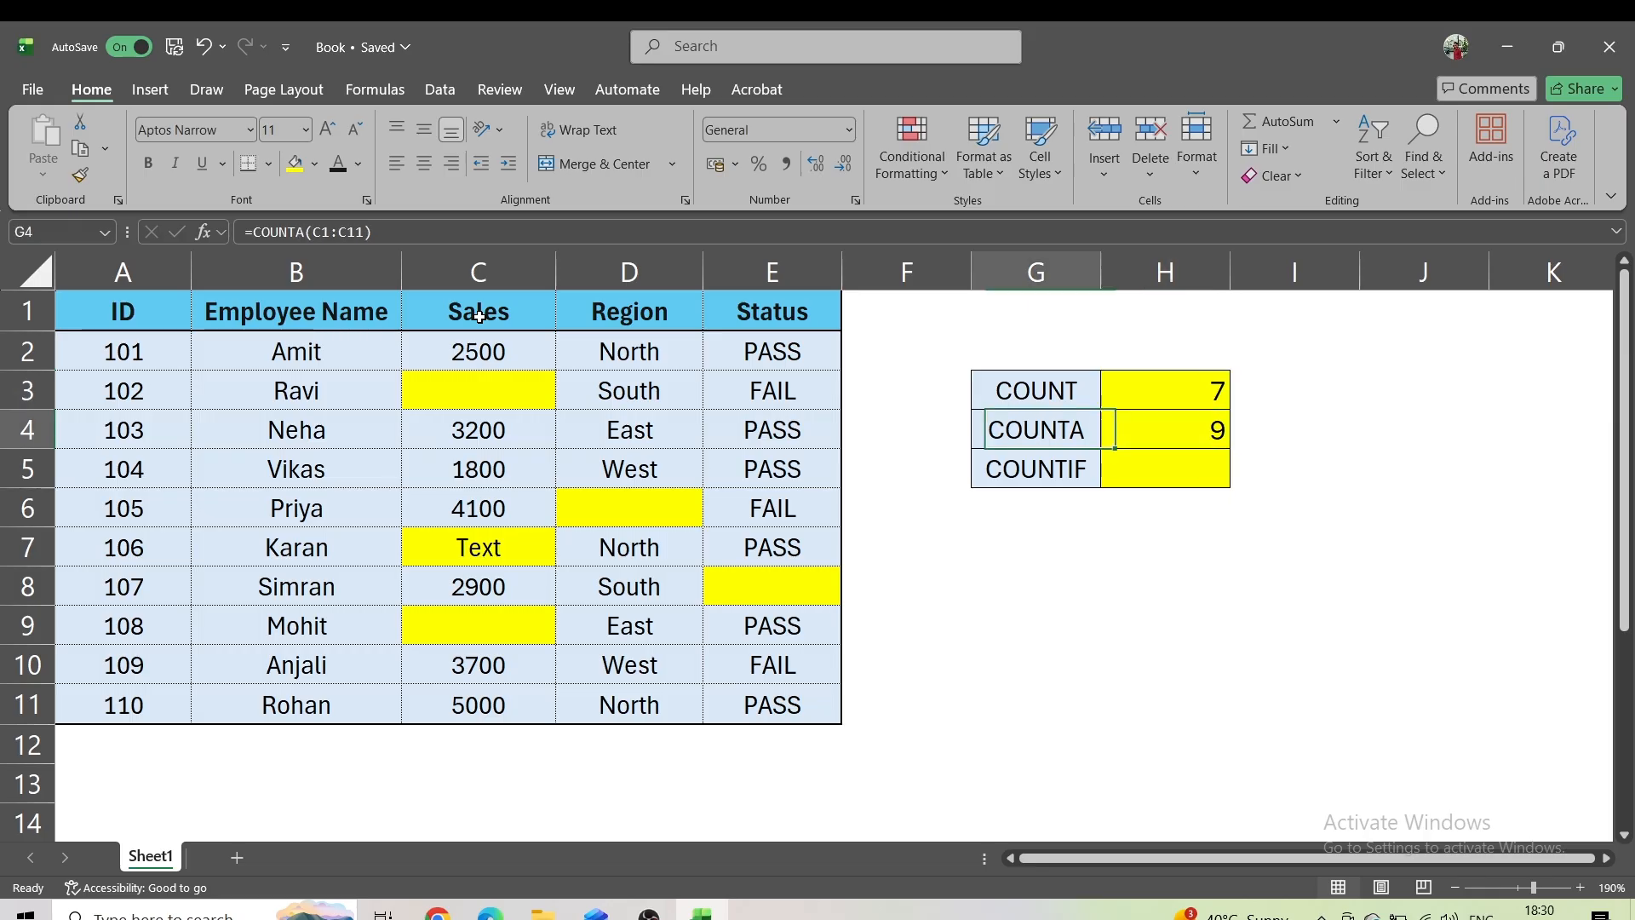
key("Right")
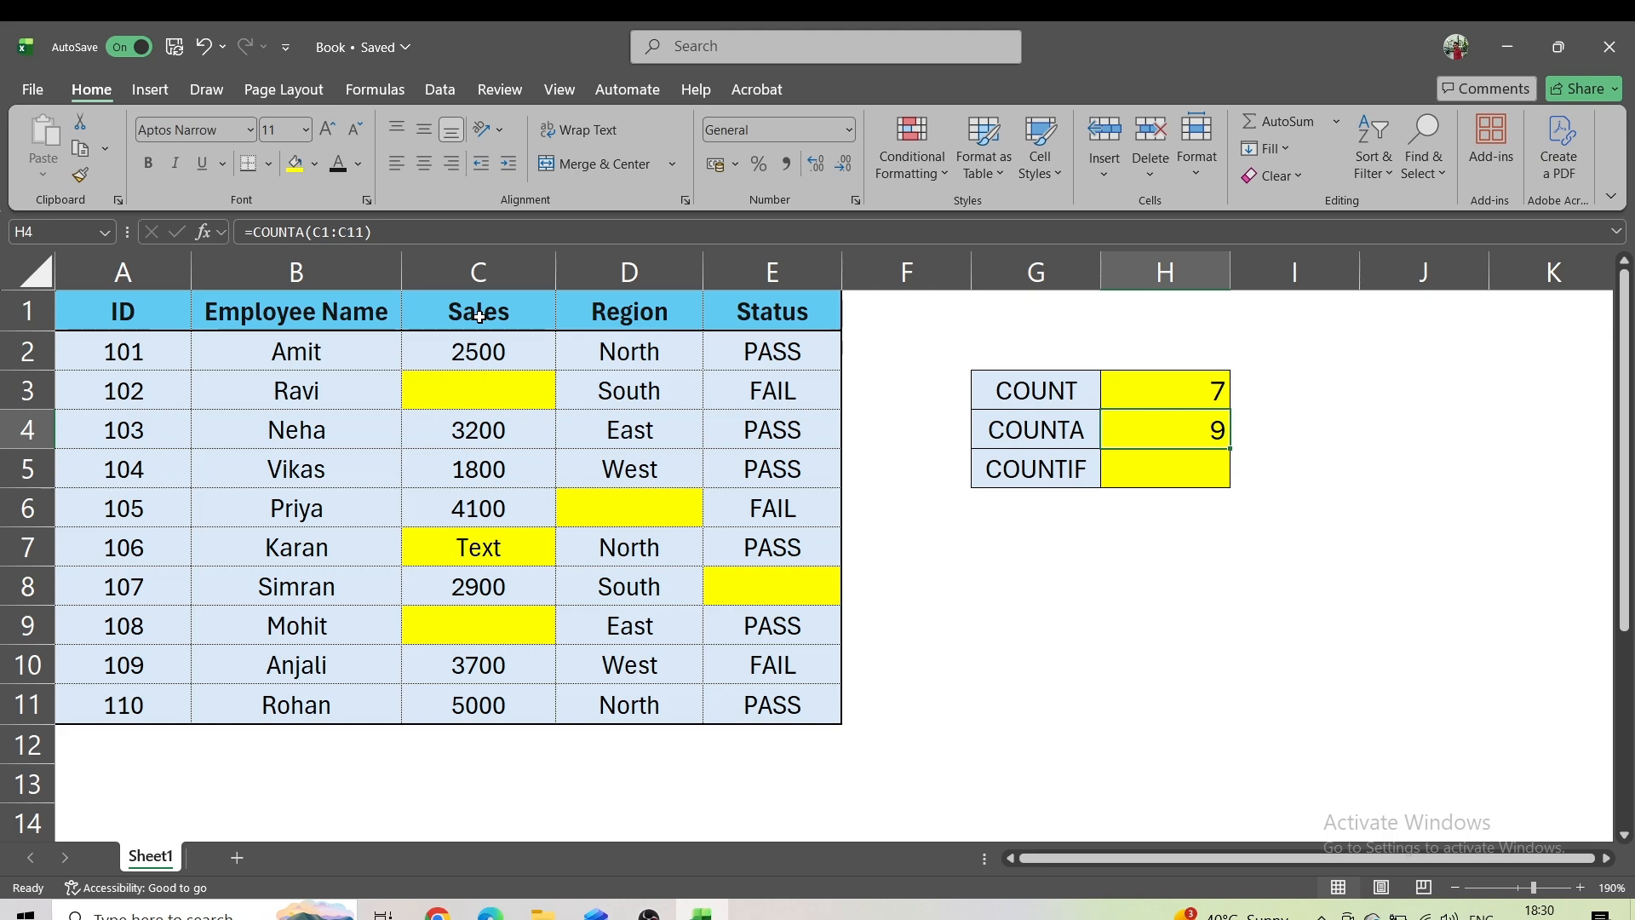
left_click(496, 389)
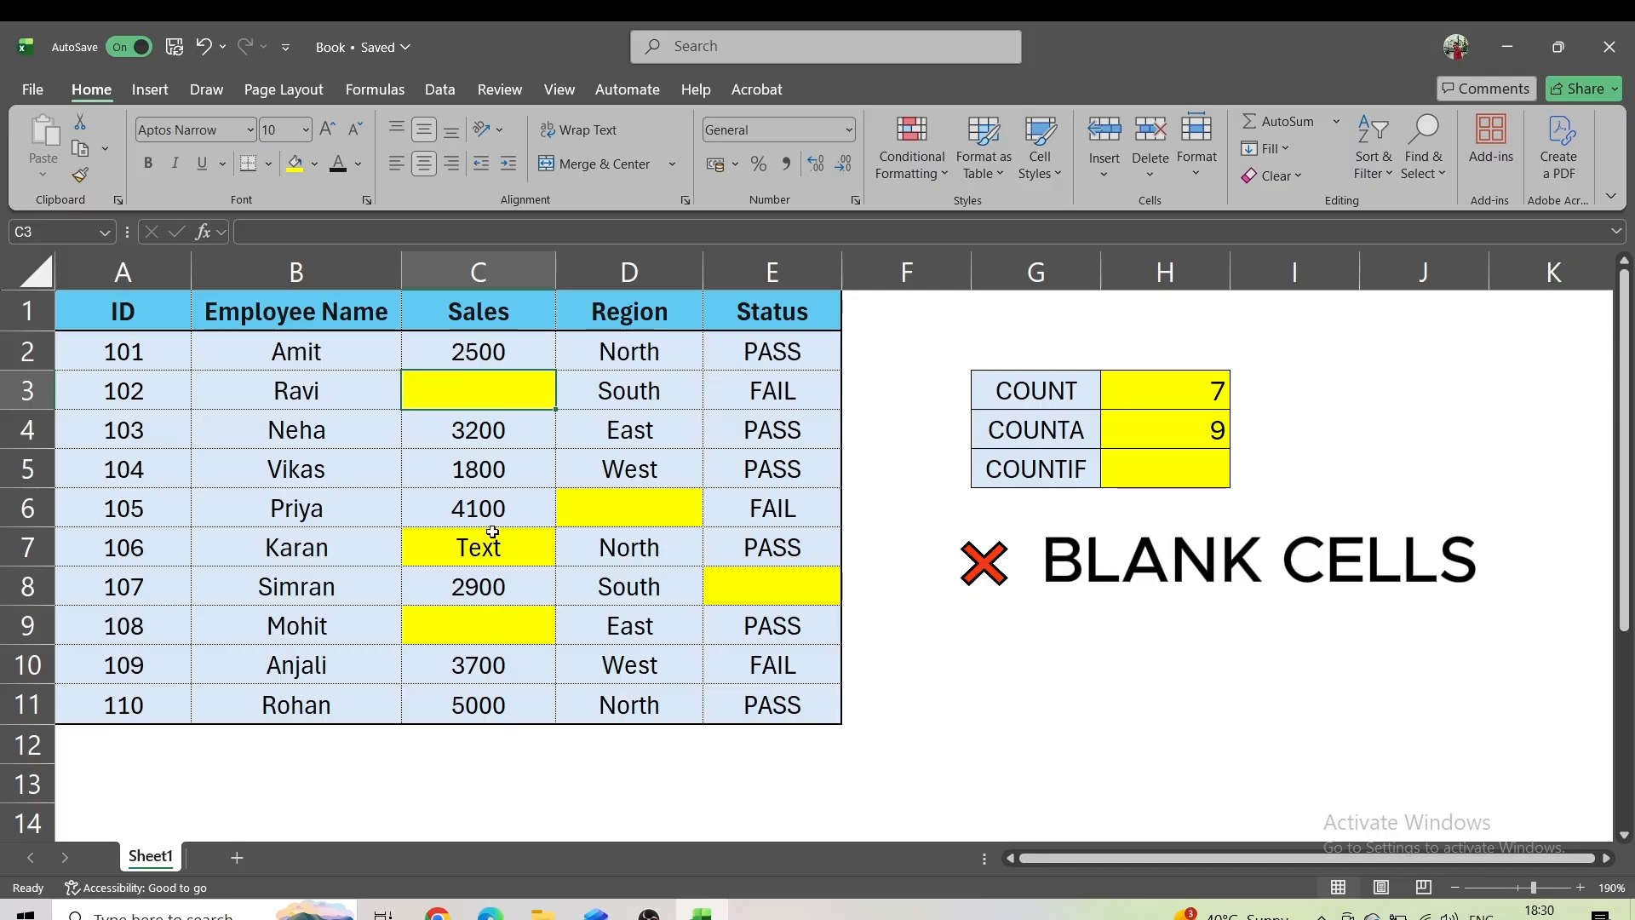
left_click(485, 643)
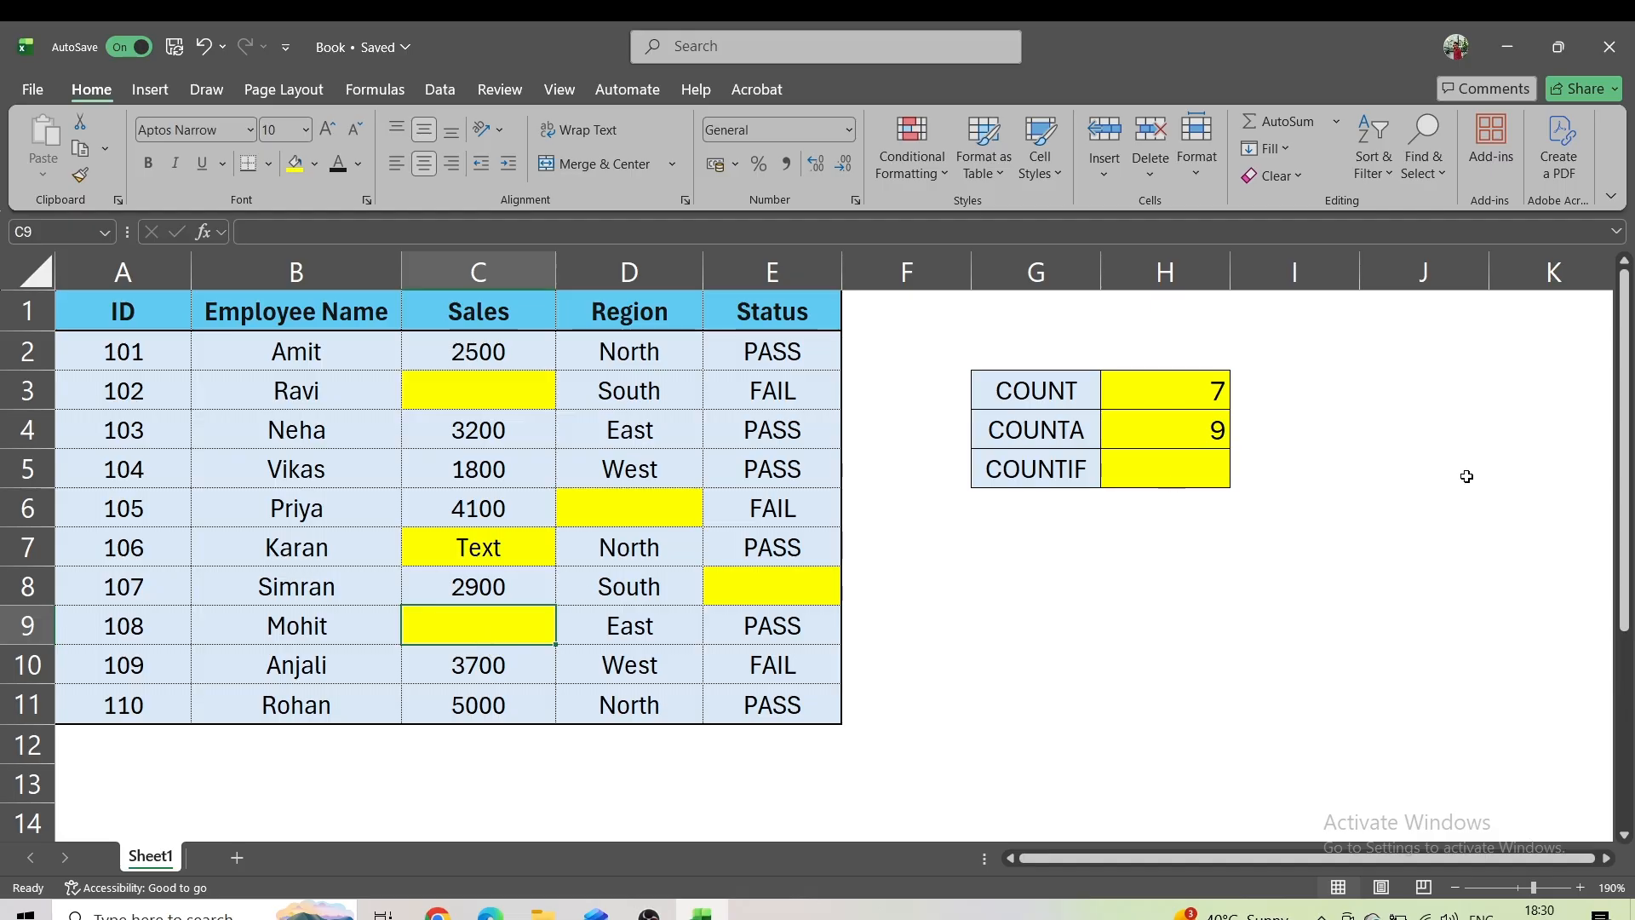
Review the COUNTA formula in H4 and highlight the Employee Name column from B1 to B11 for comparison
left_click(1166, 438)
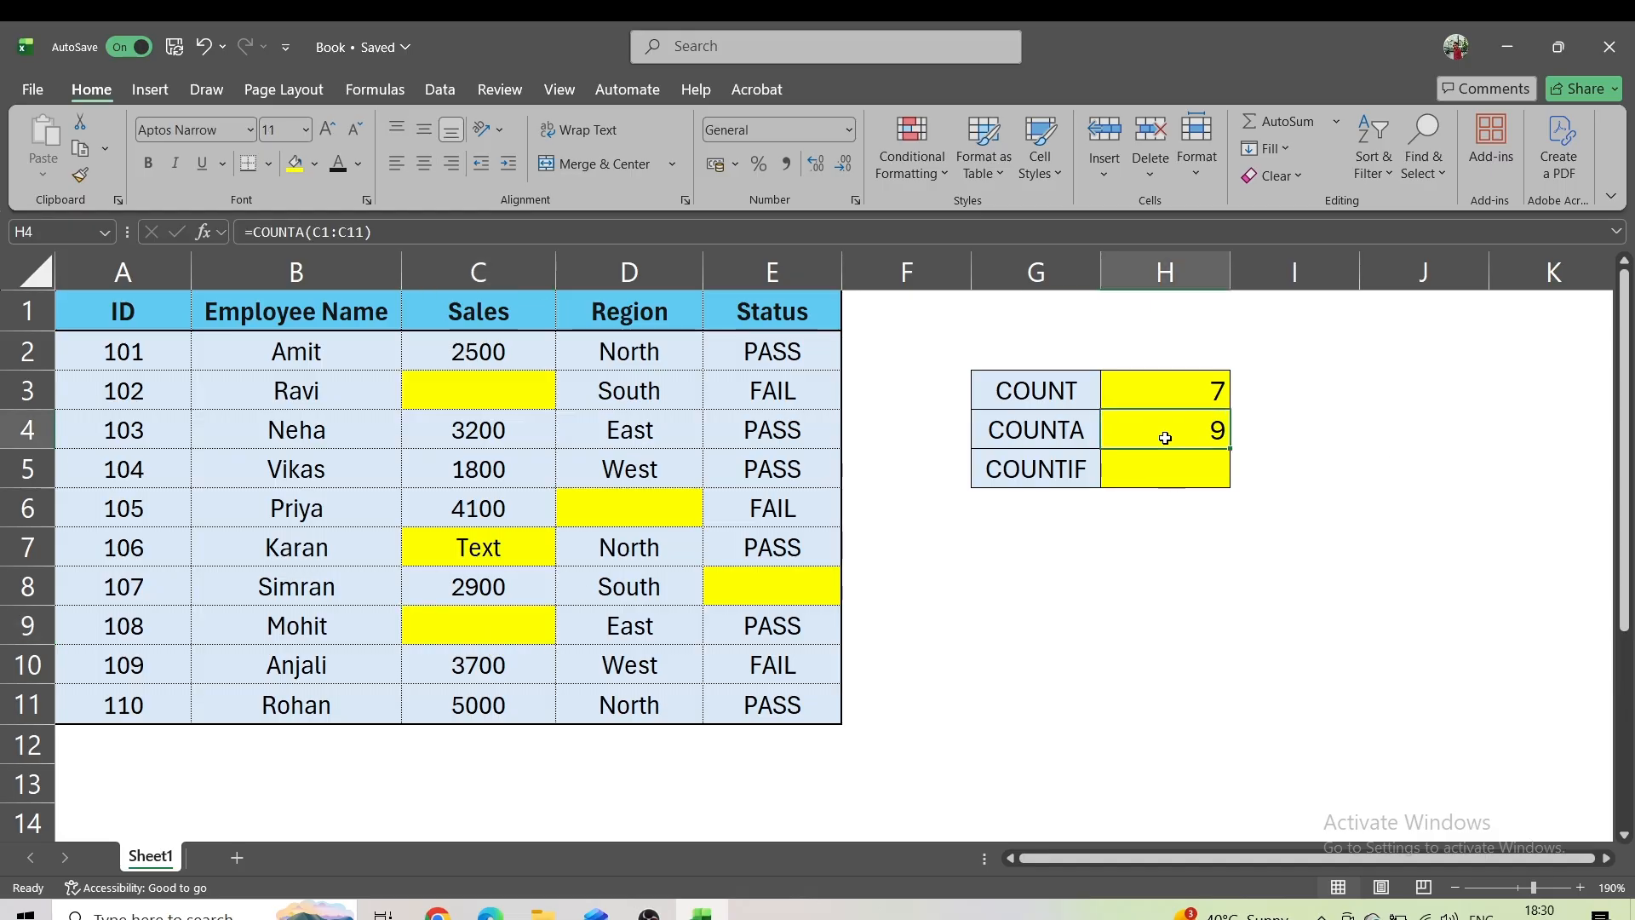
key("Left")
key("Left")
key("Left")
key("Left")
key("Left")
key("Left")
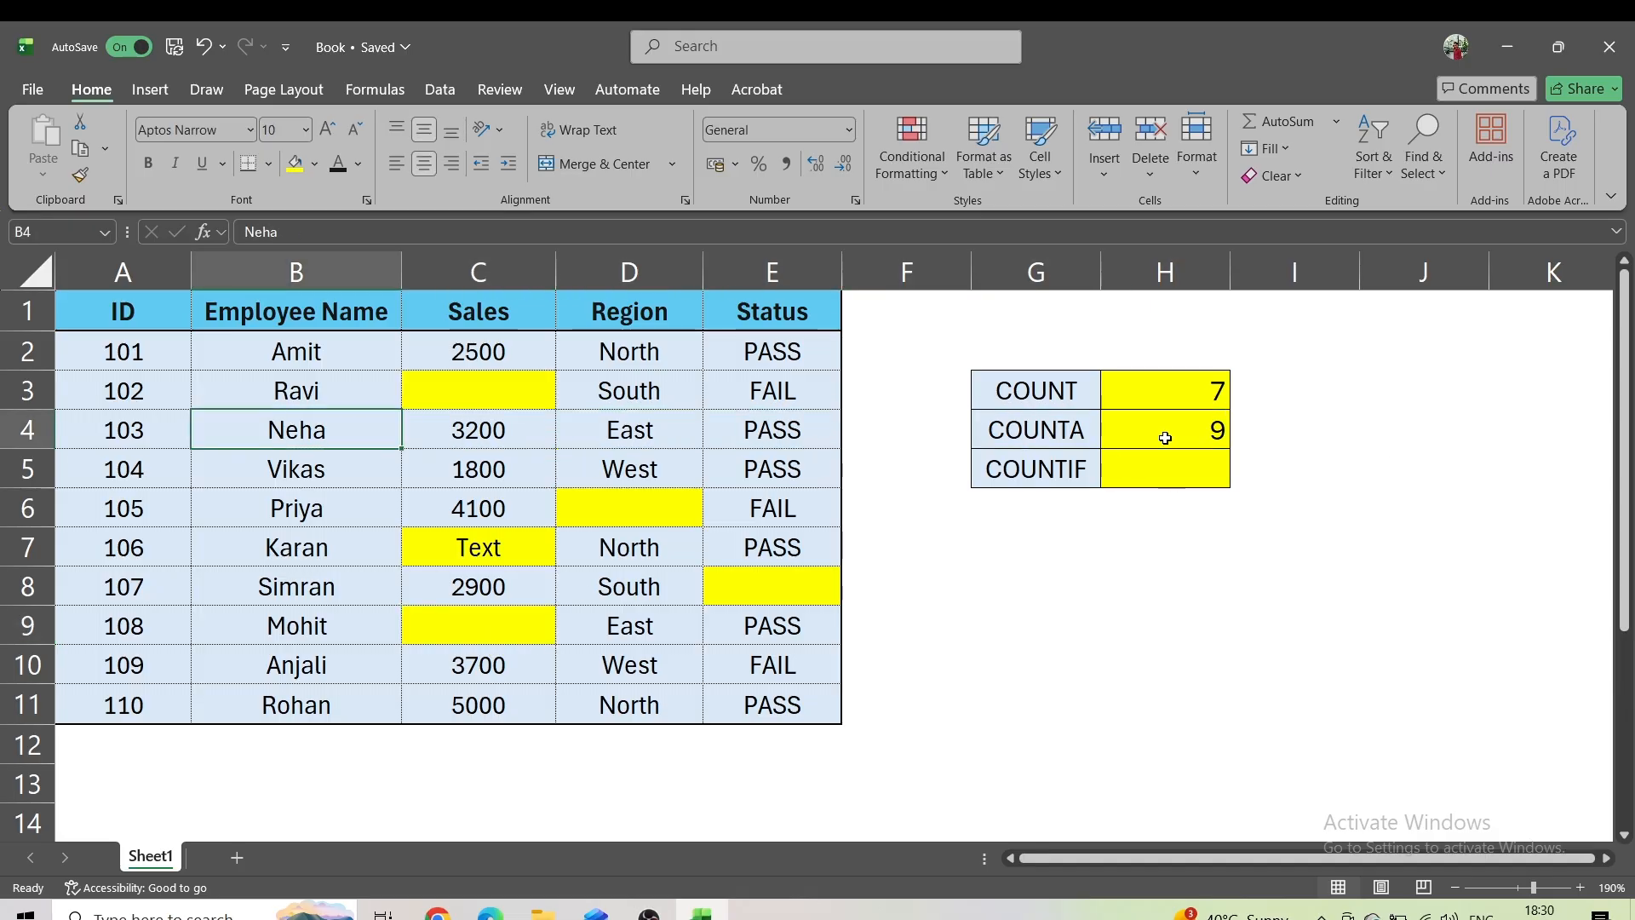
key("Up")
key("Up")
key("Up")
key("ctrl+shift+Down")
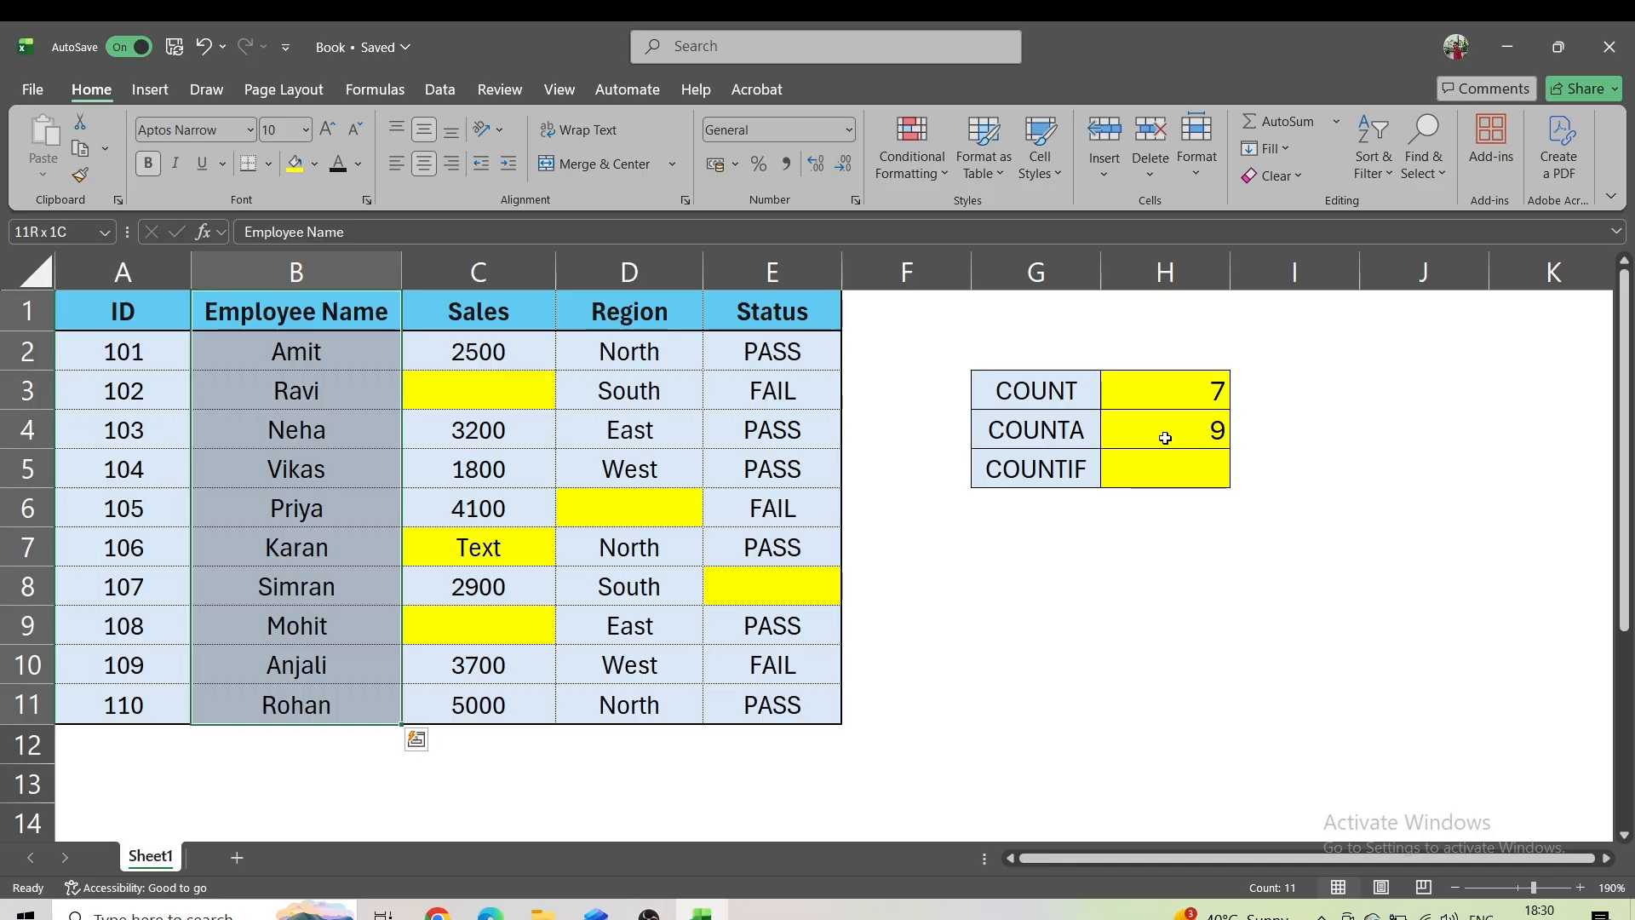
Recheck the COUNTA formula in H4 against the empty Sales cells C3 and C9
key("Right")
key("Right")
key("Right")
key("Right")
key("Down")
key("Down")
key("Right")
key("Right")
key("Down")
key("Down")
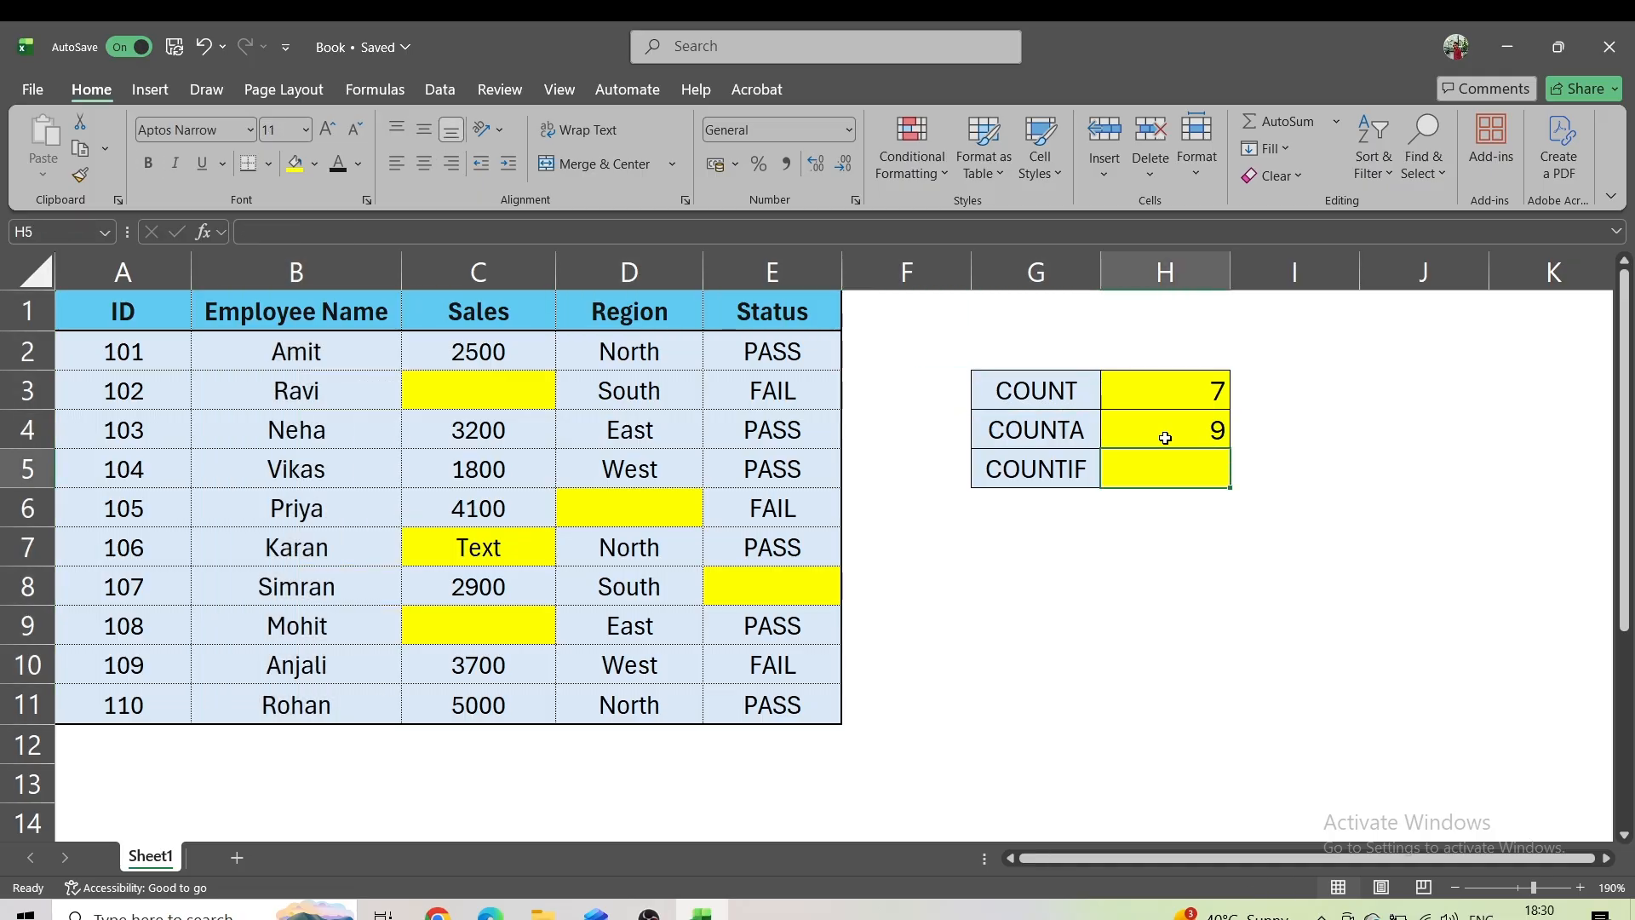
key("Right")
key("Up")
key("Left")
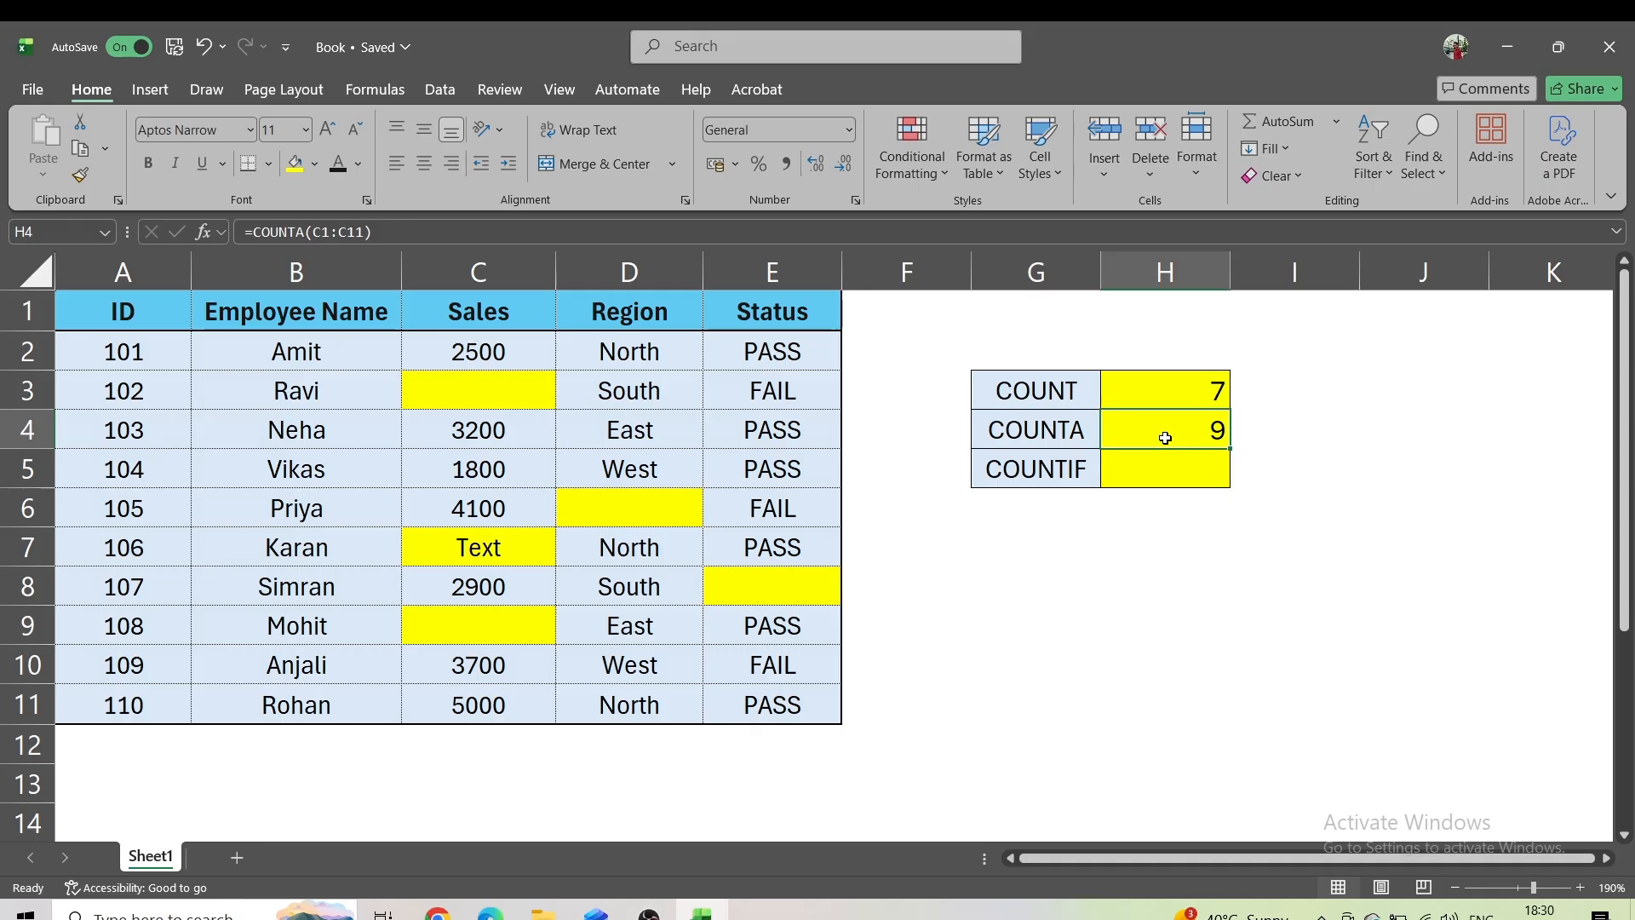
left_click(492, 381)
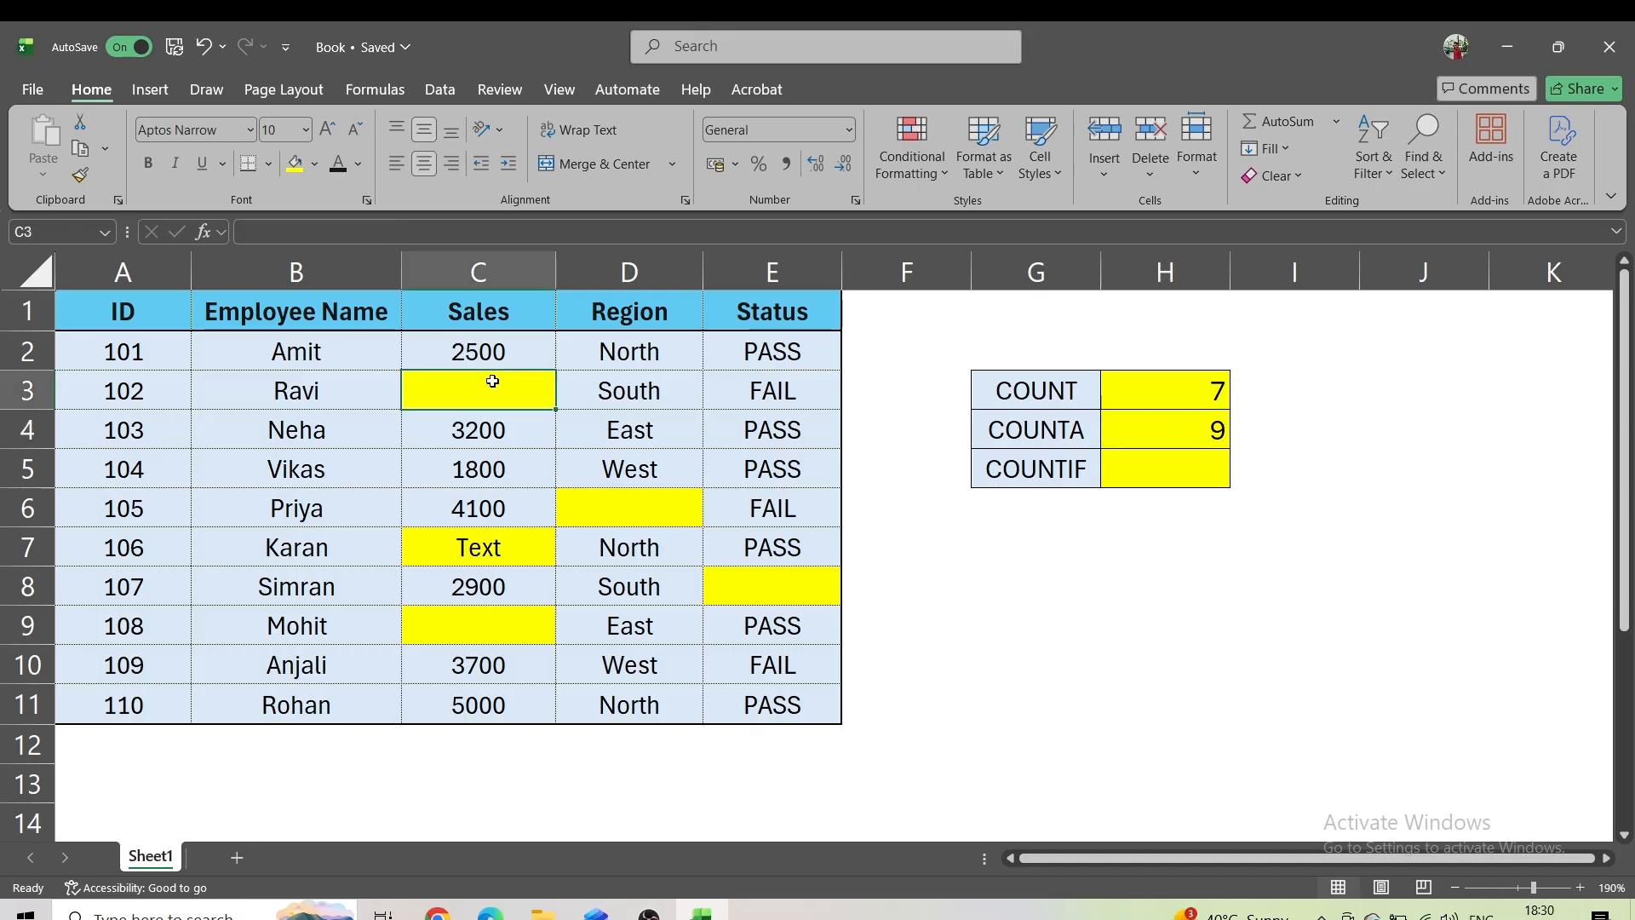
left_click(487, 651)
left_click(486, 632)
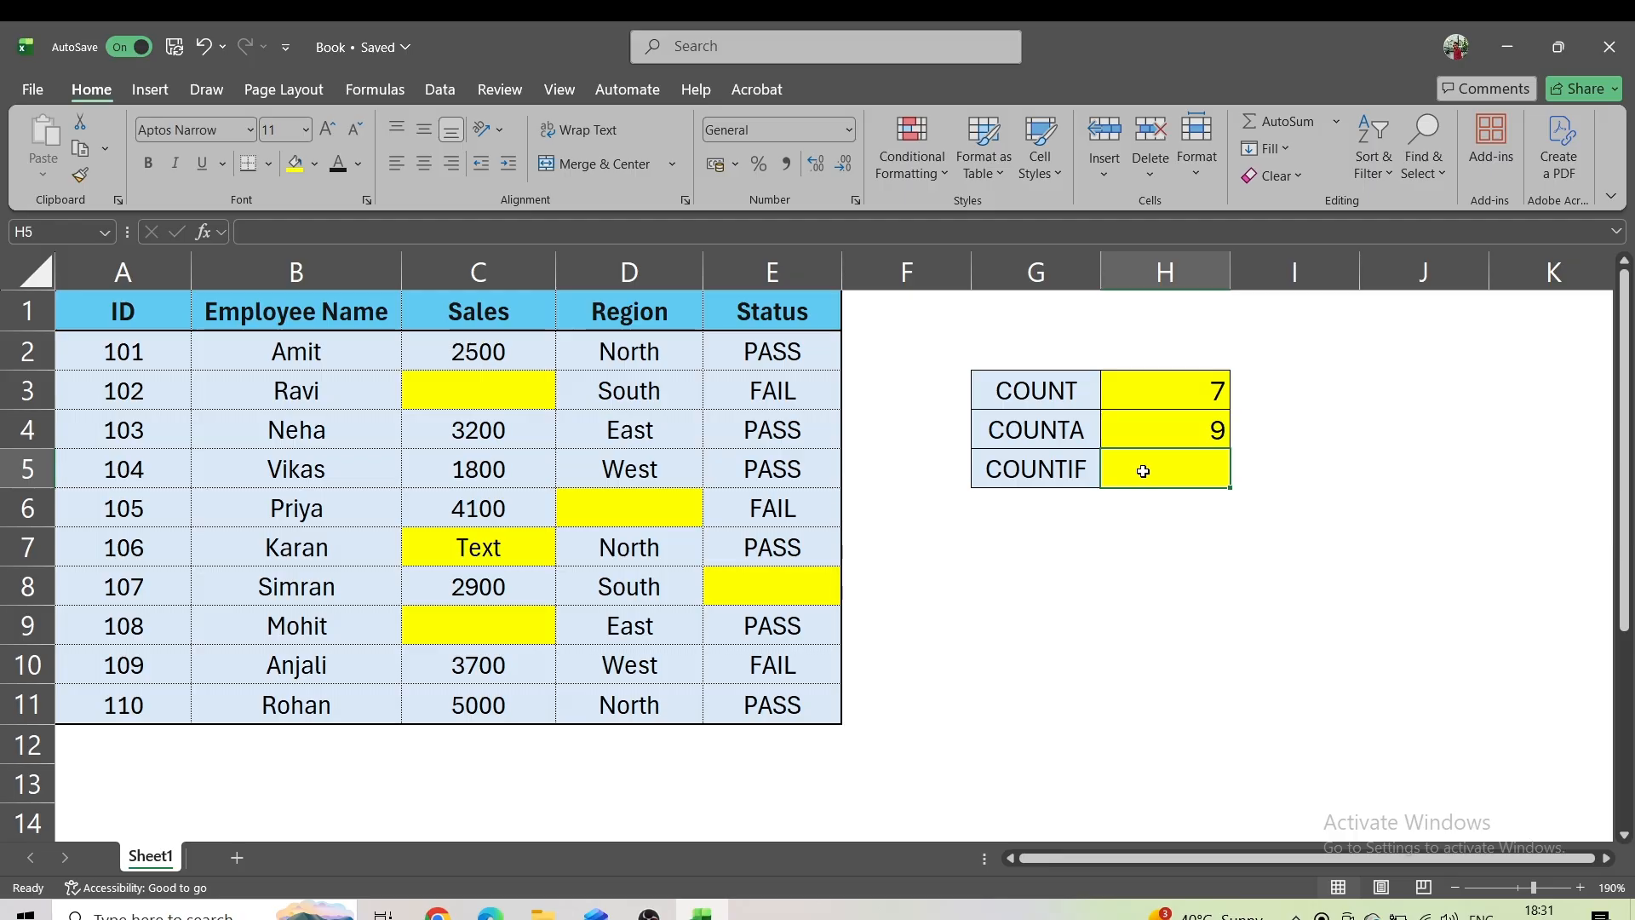
Enter =COUNTIF(E1:E11,"Pass") in cell H5 to count the passing entries in the Status column
type("=")
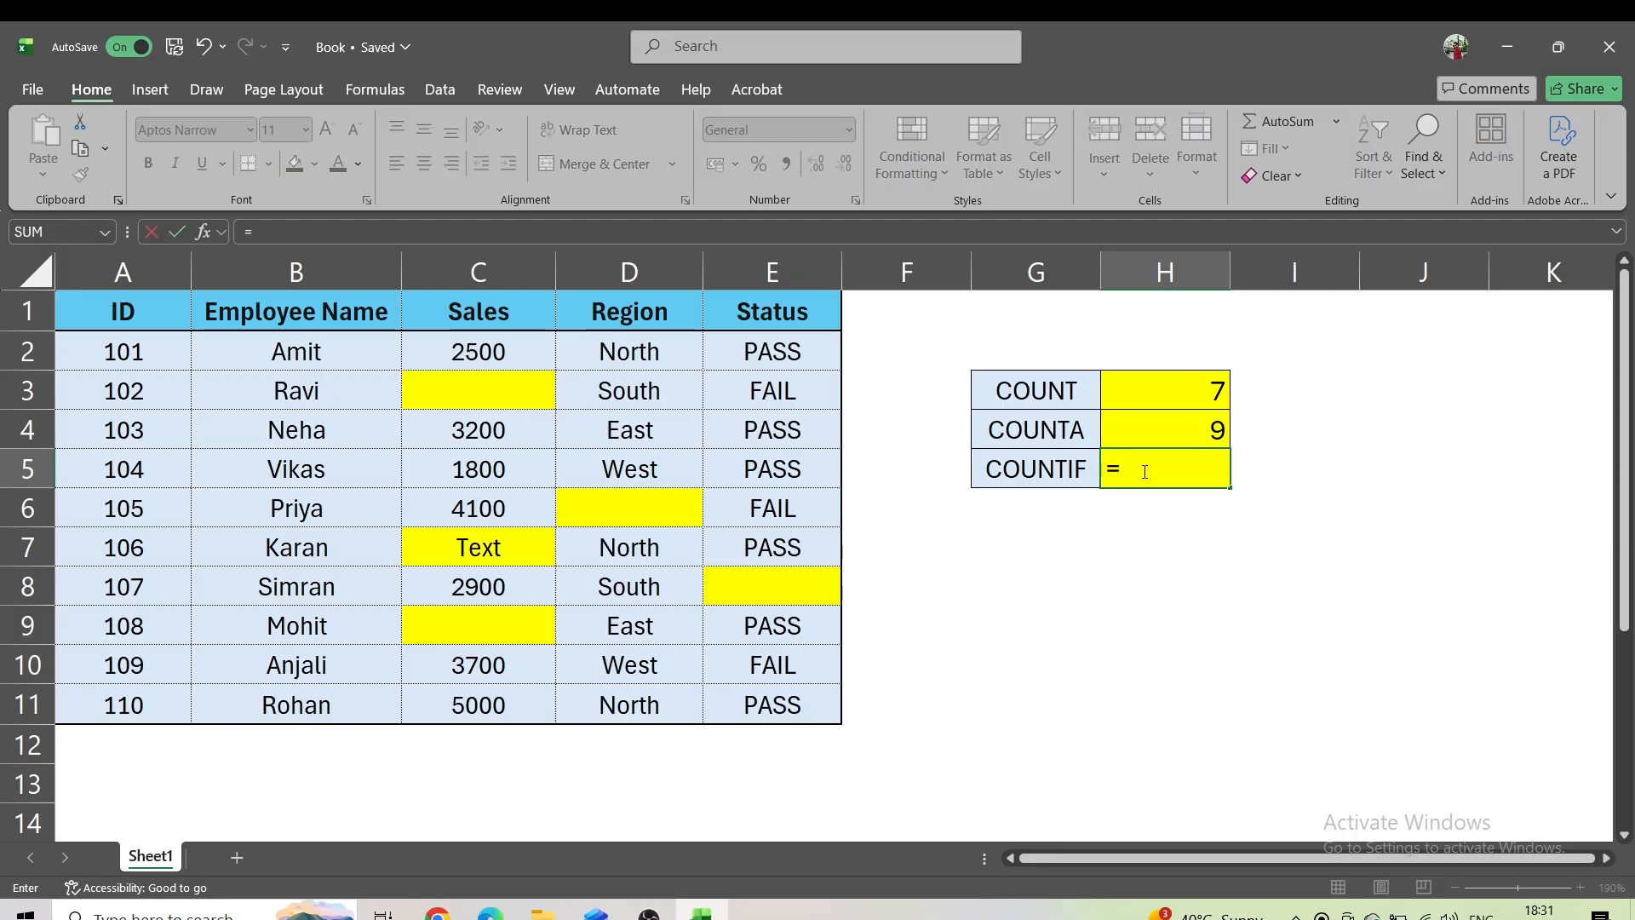
type("coun")
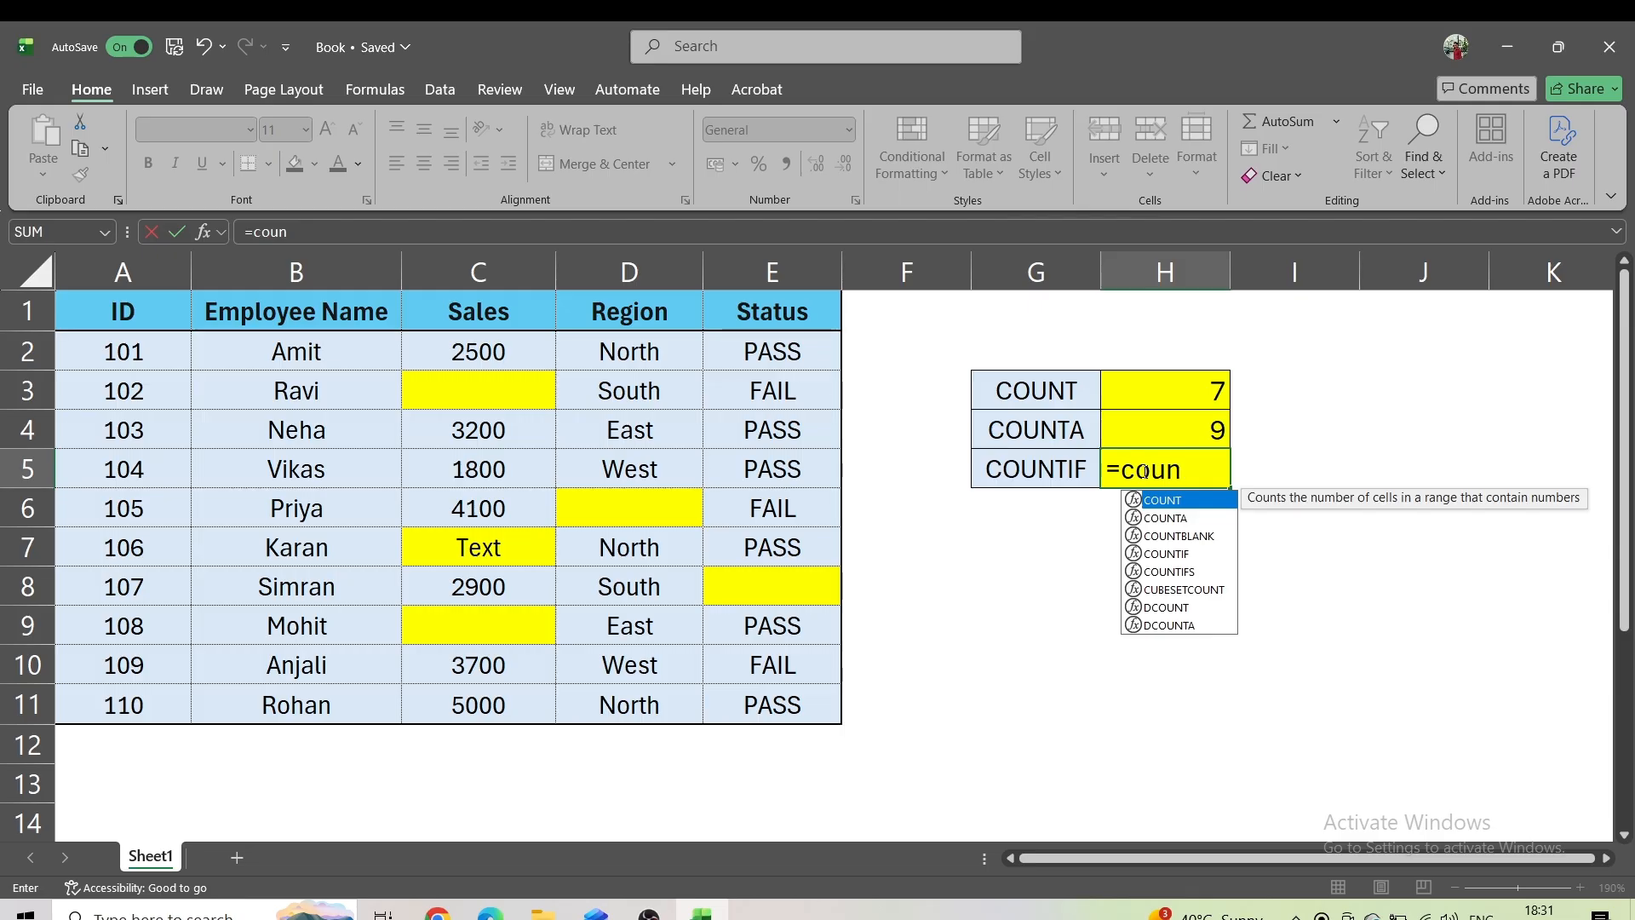
type("if")
key("BackSpace")
key("BackSpace")
key("Down")
key("Down")
key("Down")
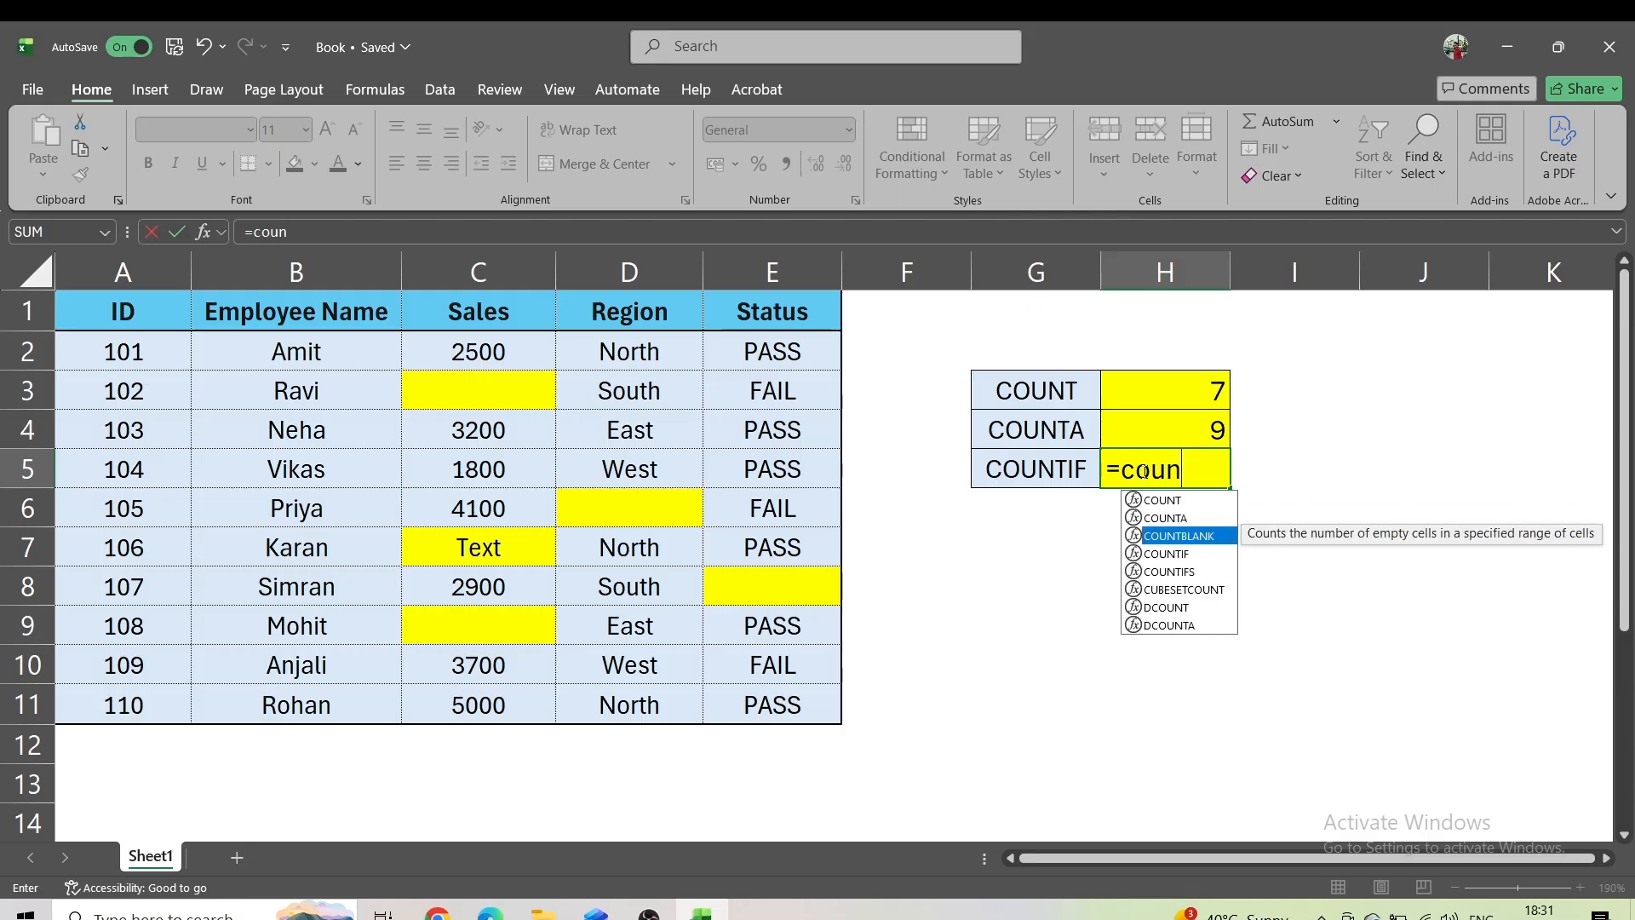
key("Tab")
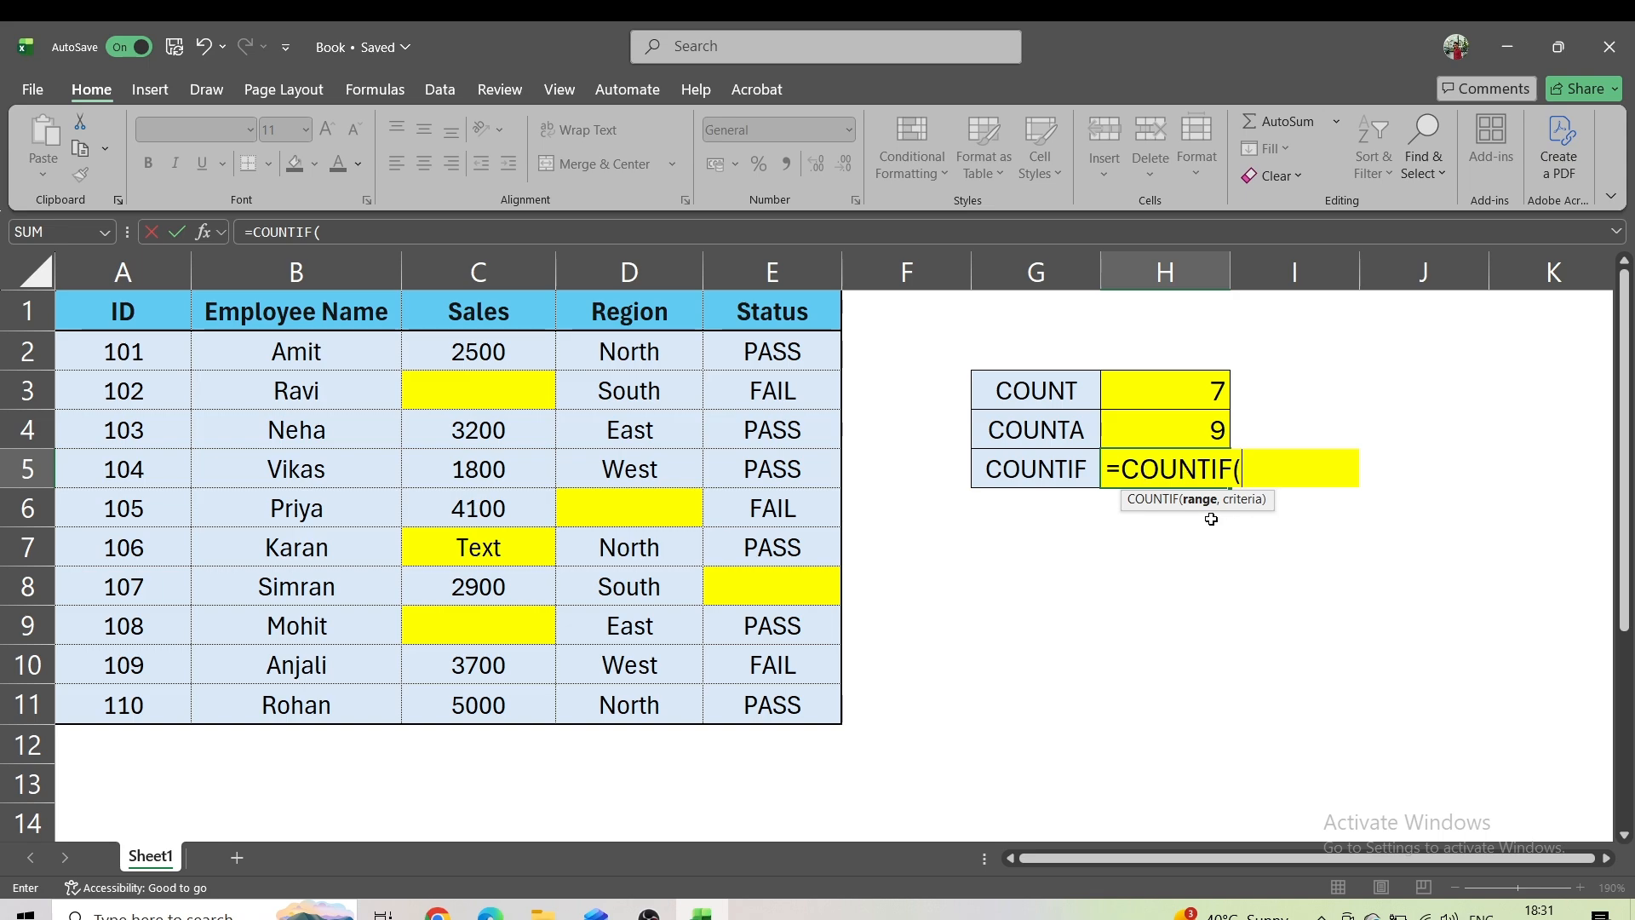
left_click(783, 309)
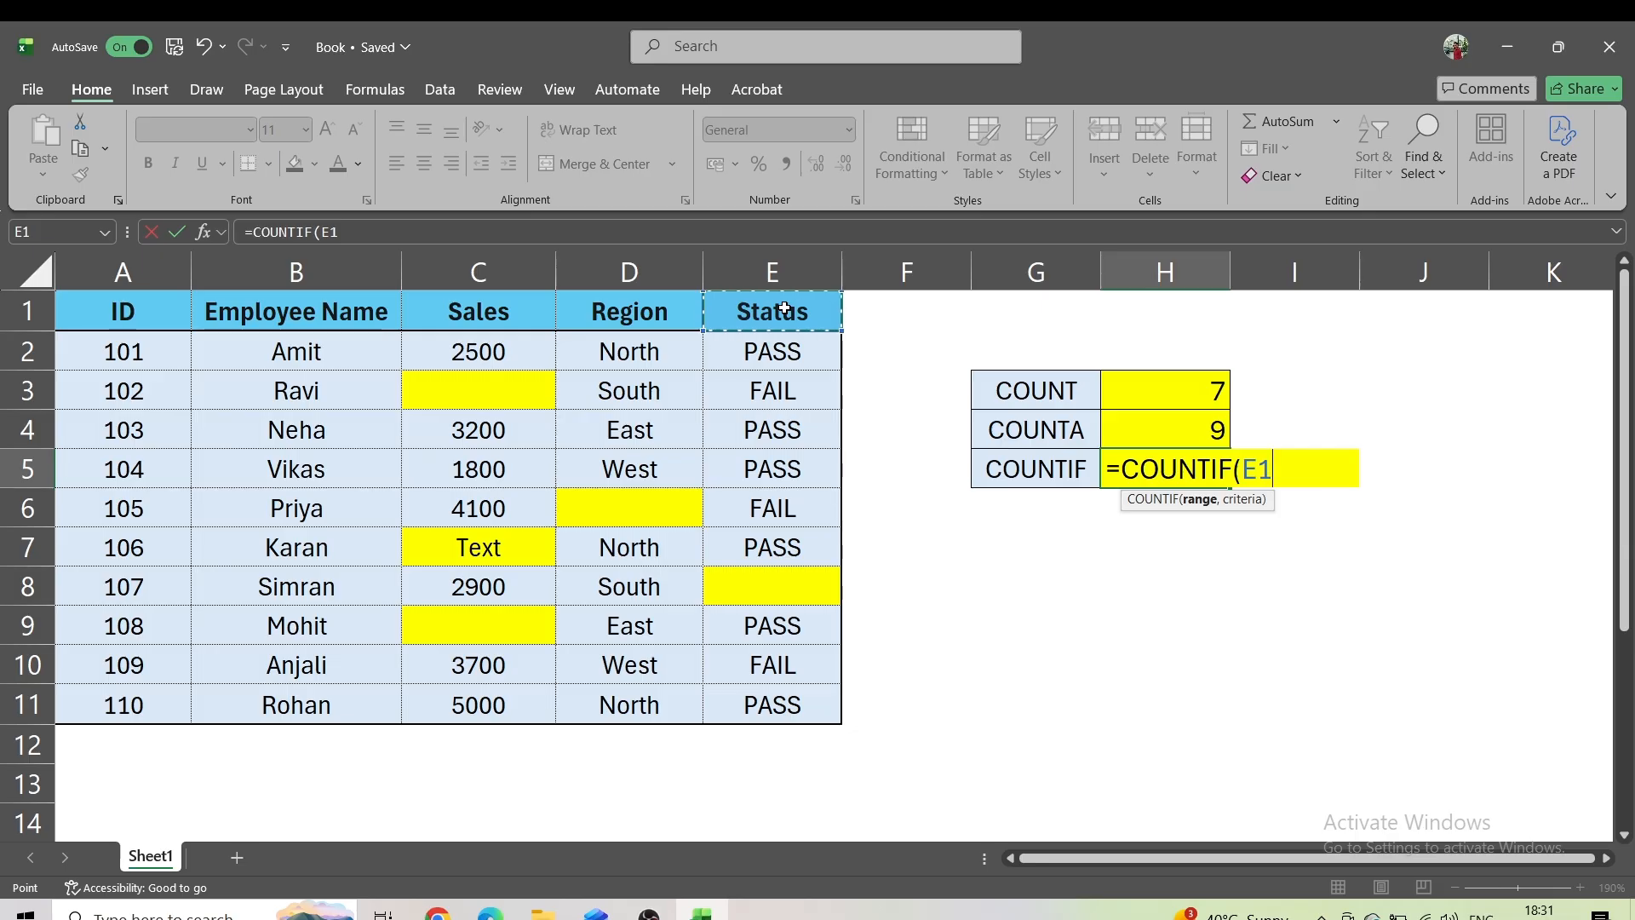
key("shift+Down")
key("shift+Down")
key("shift+Down")
key("shift+Down")
key("shift+Down")
key("shift+Down")
key("shift+Down")
key("shift+Down")
key("shift+Down")
key("shift+Down")
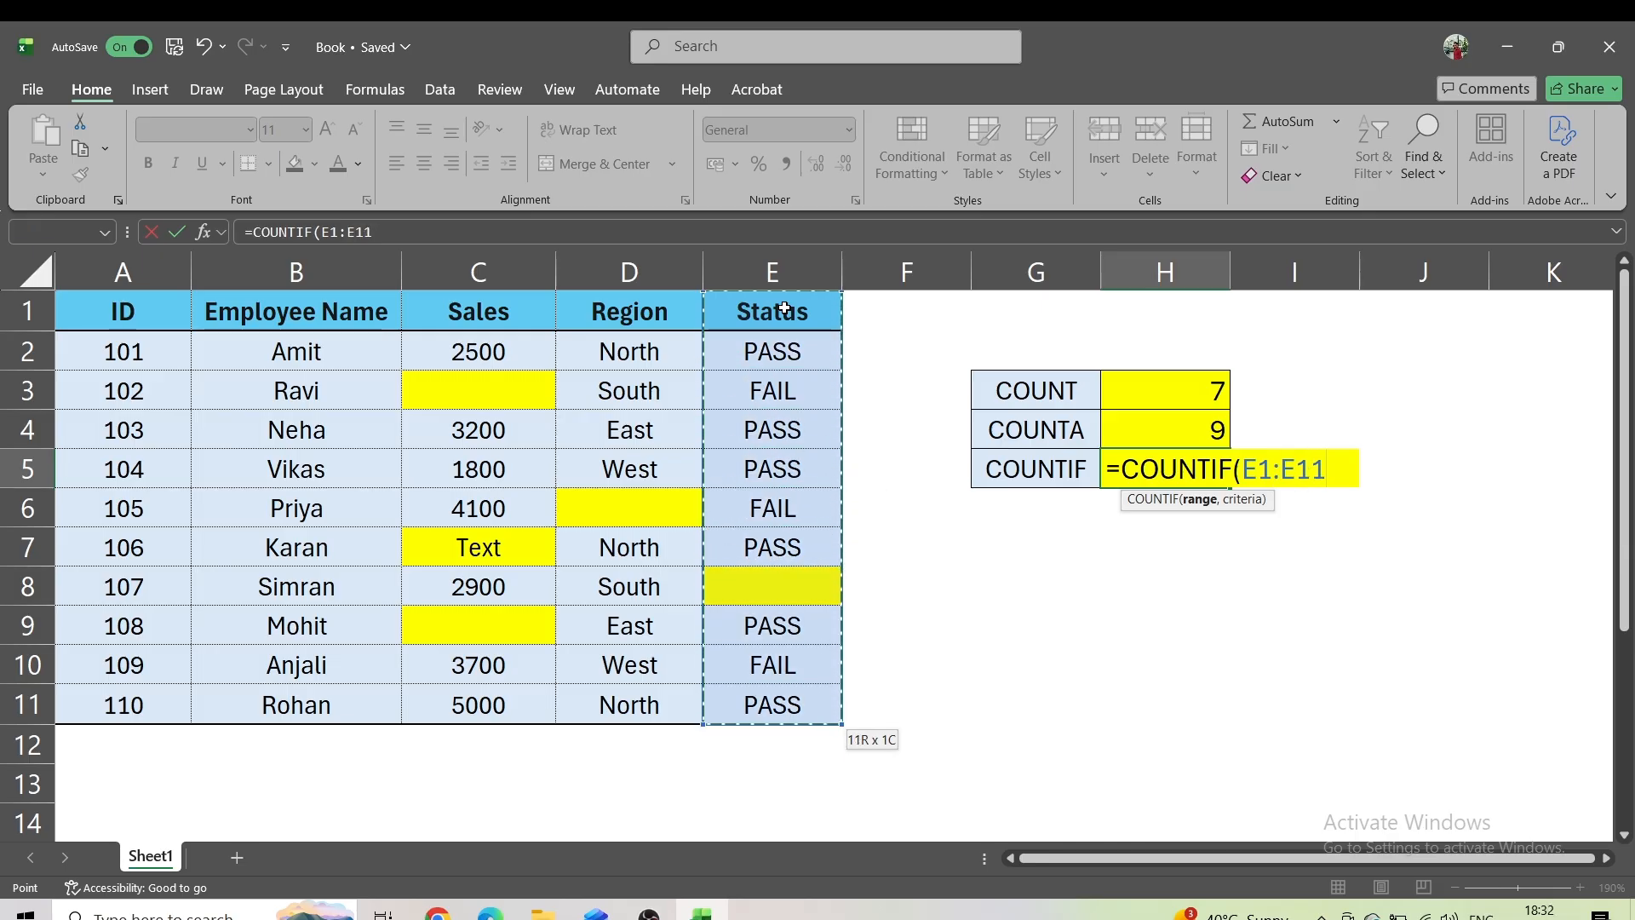
type(",")
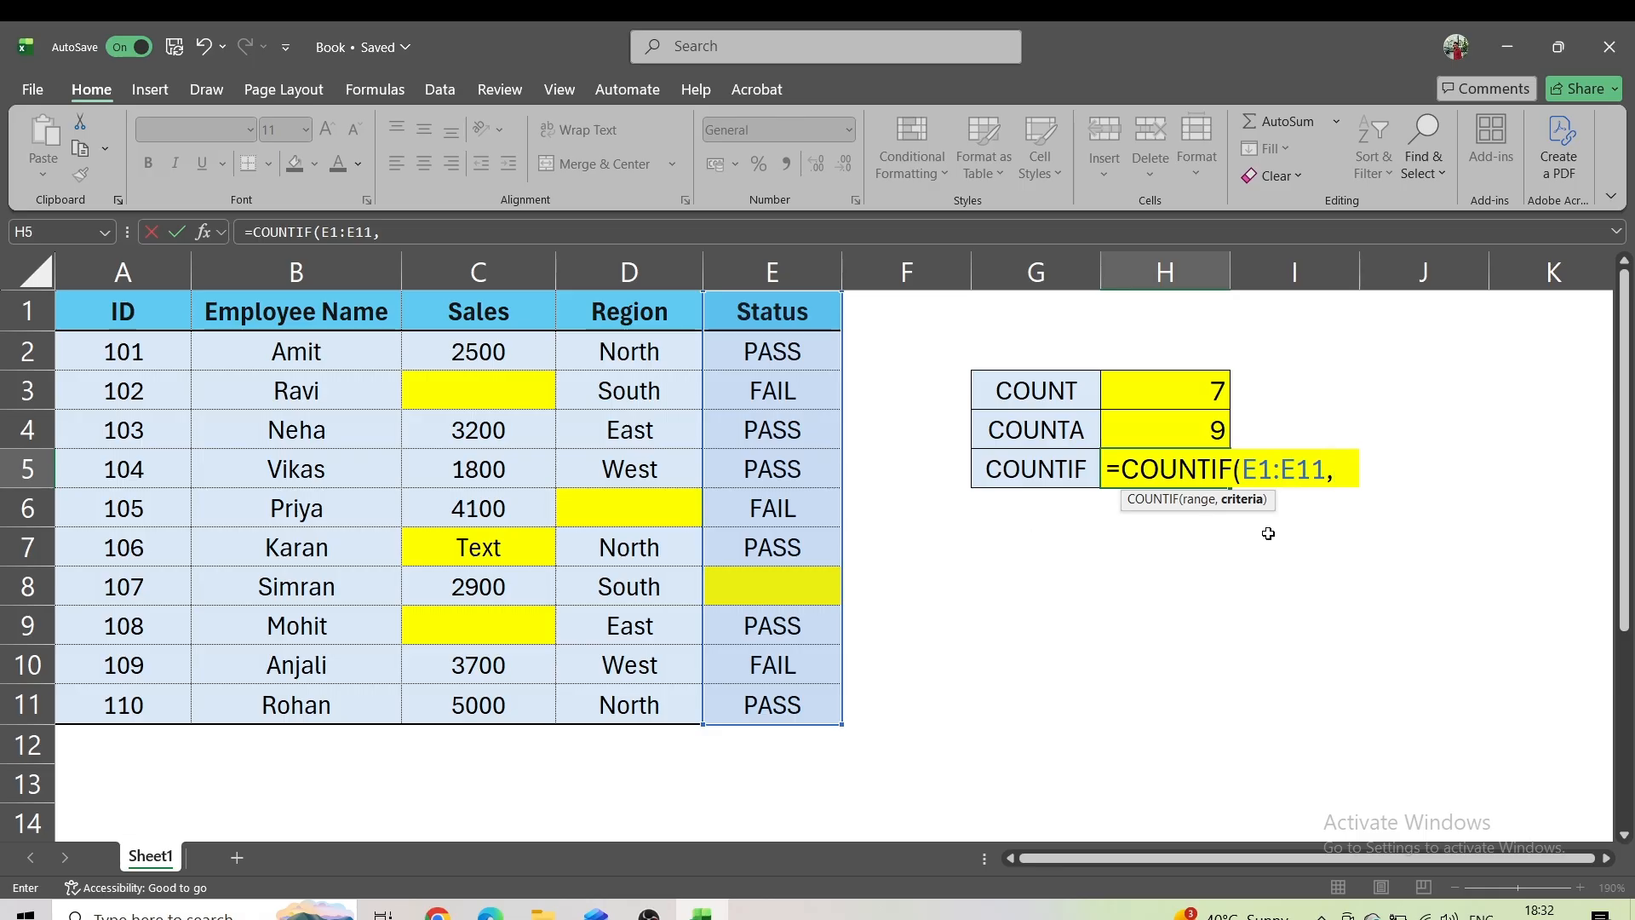
type("\"P")
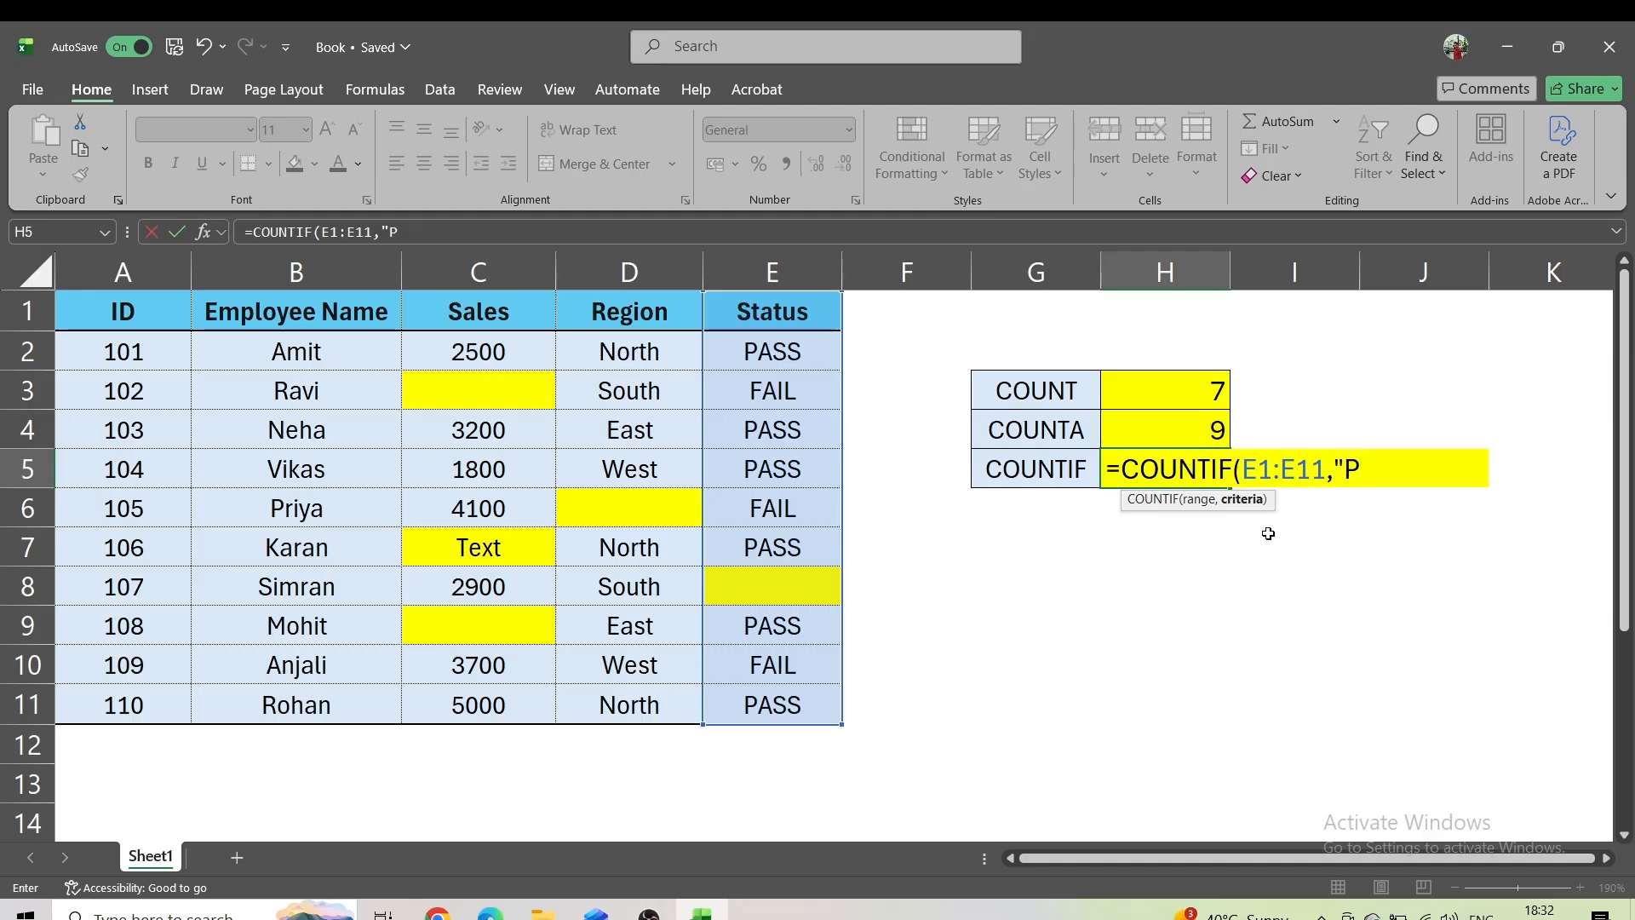
type("ass)")
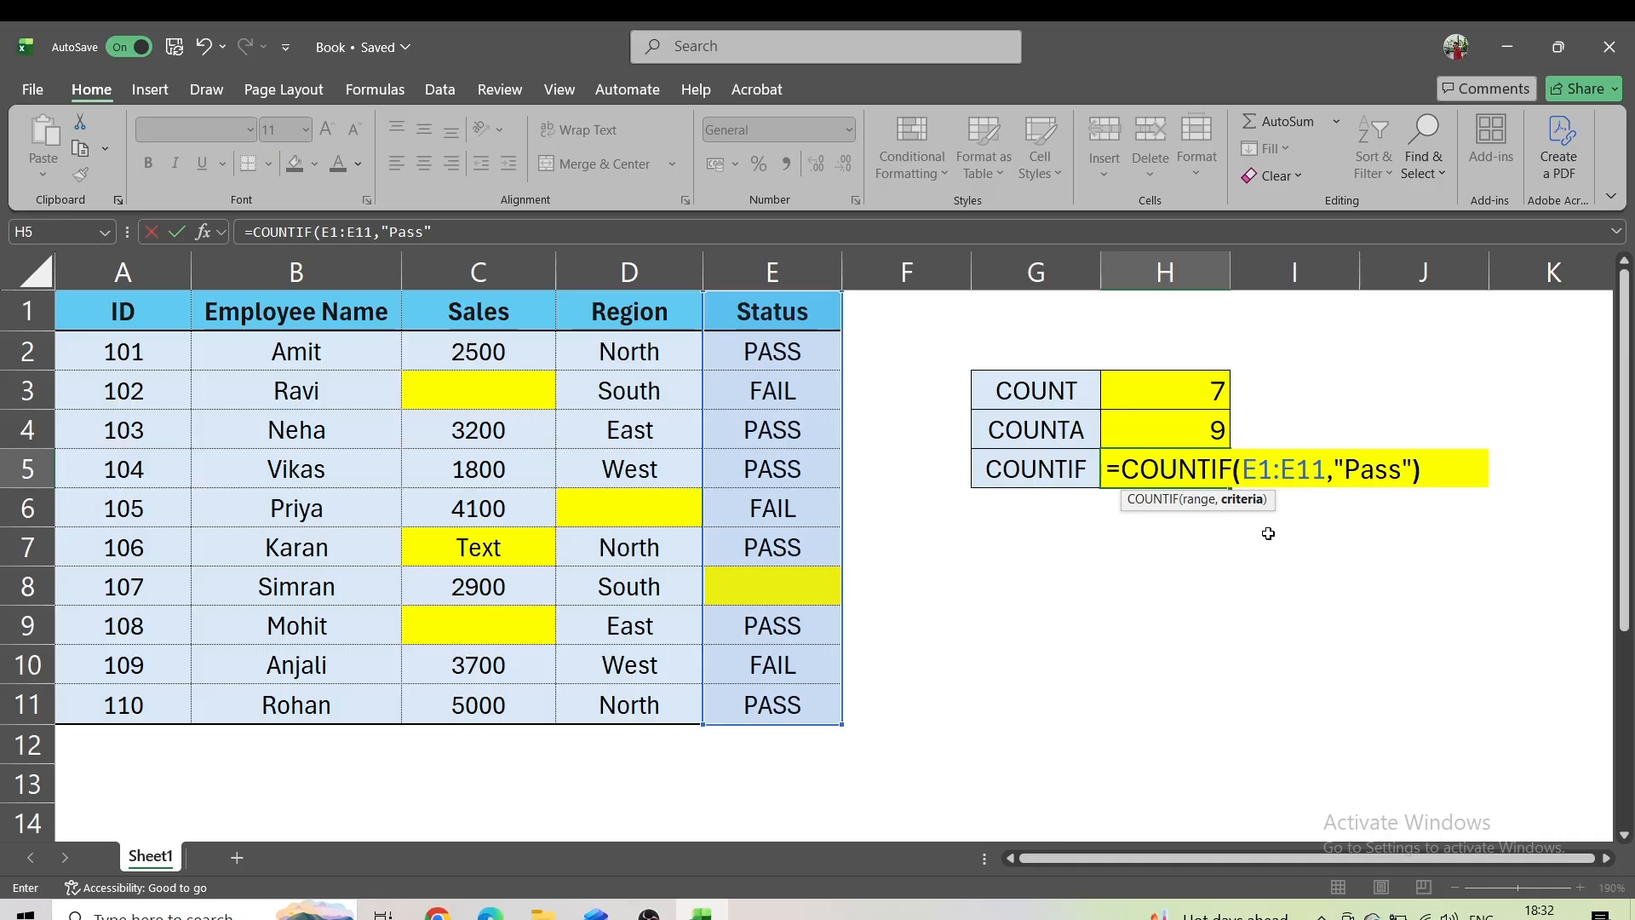
key("Return")
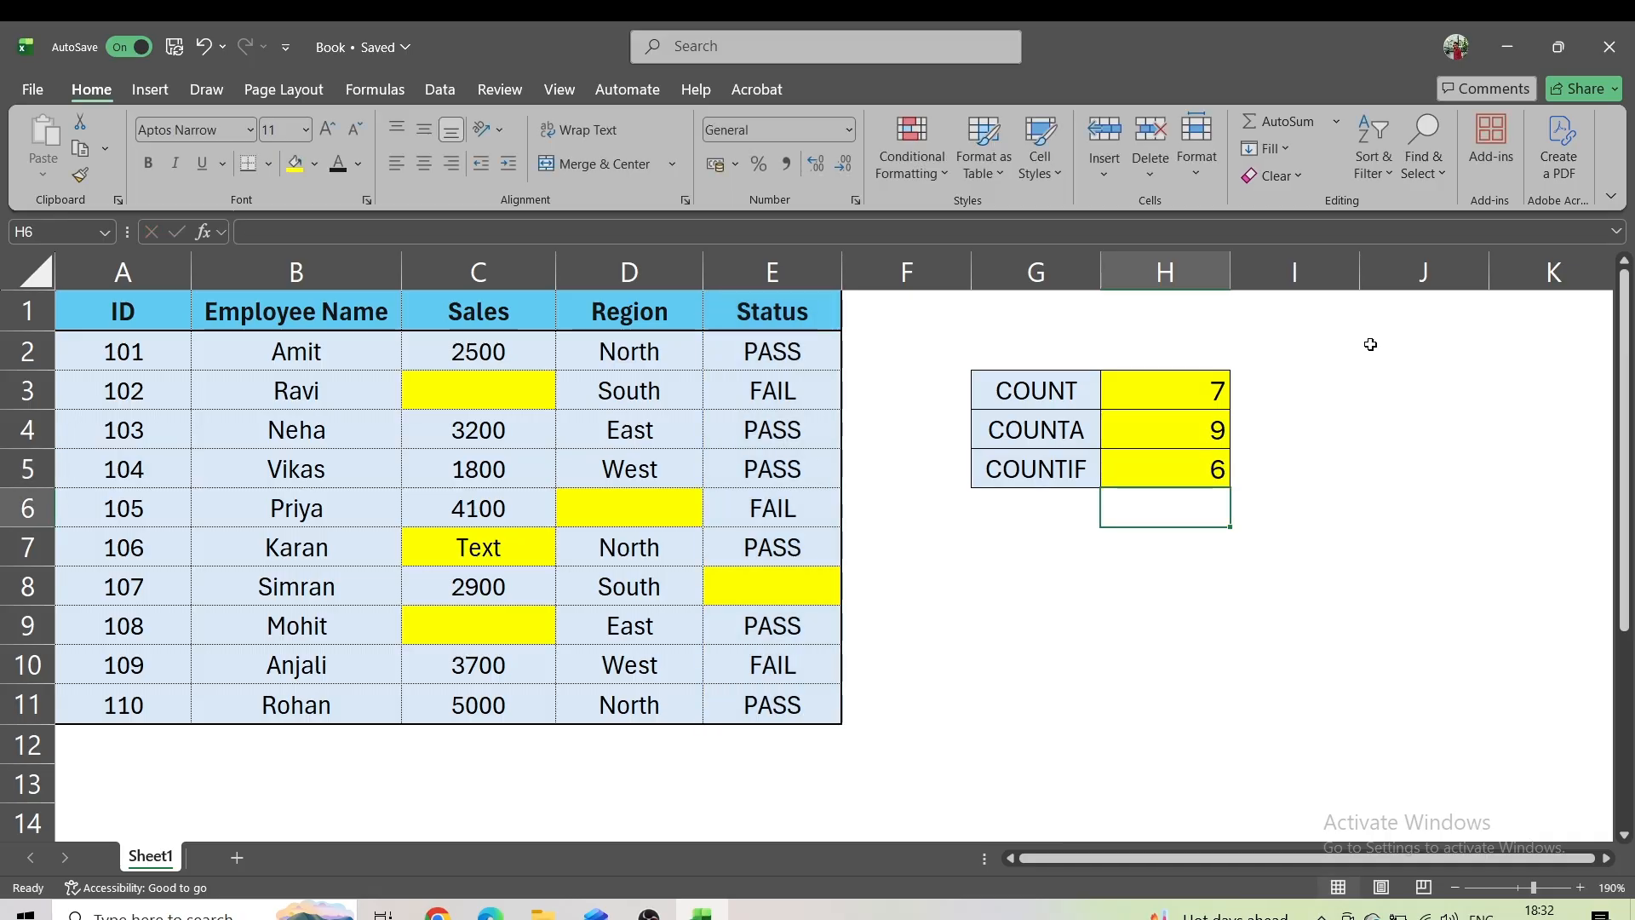
Turn on filtering for the employee table and filter the Status column to show only PASS rows
left_click(793, 347)
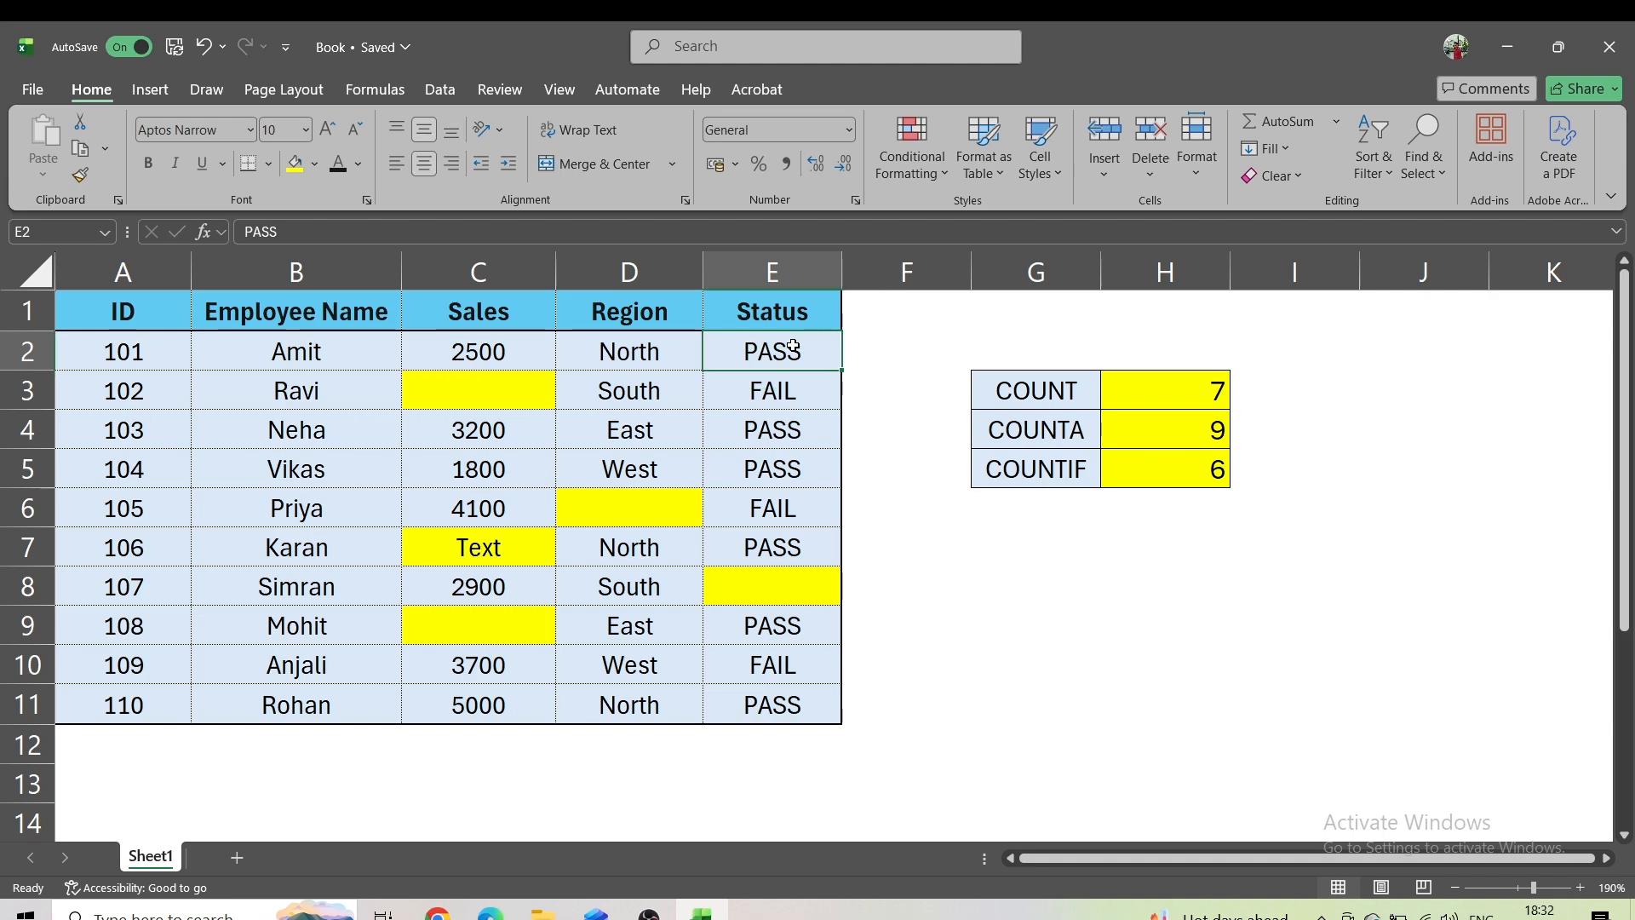
key("Up")
key("ctrl+shift+l")
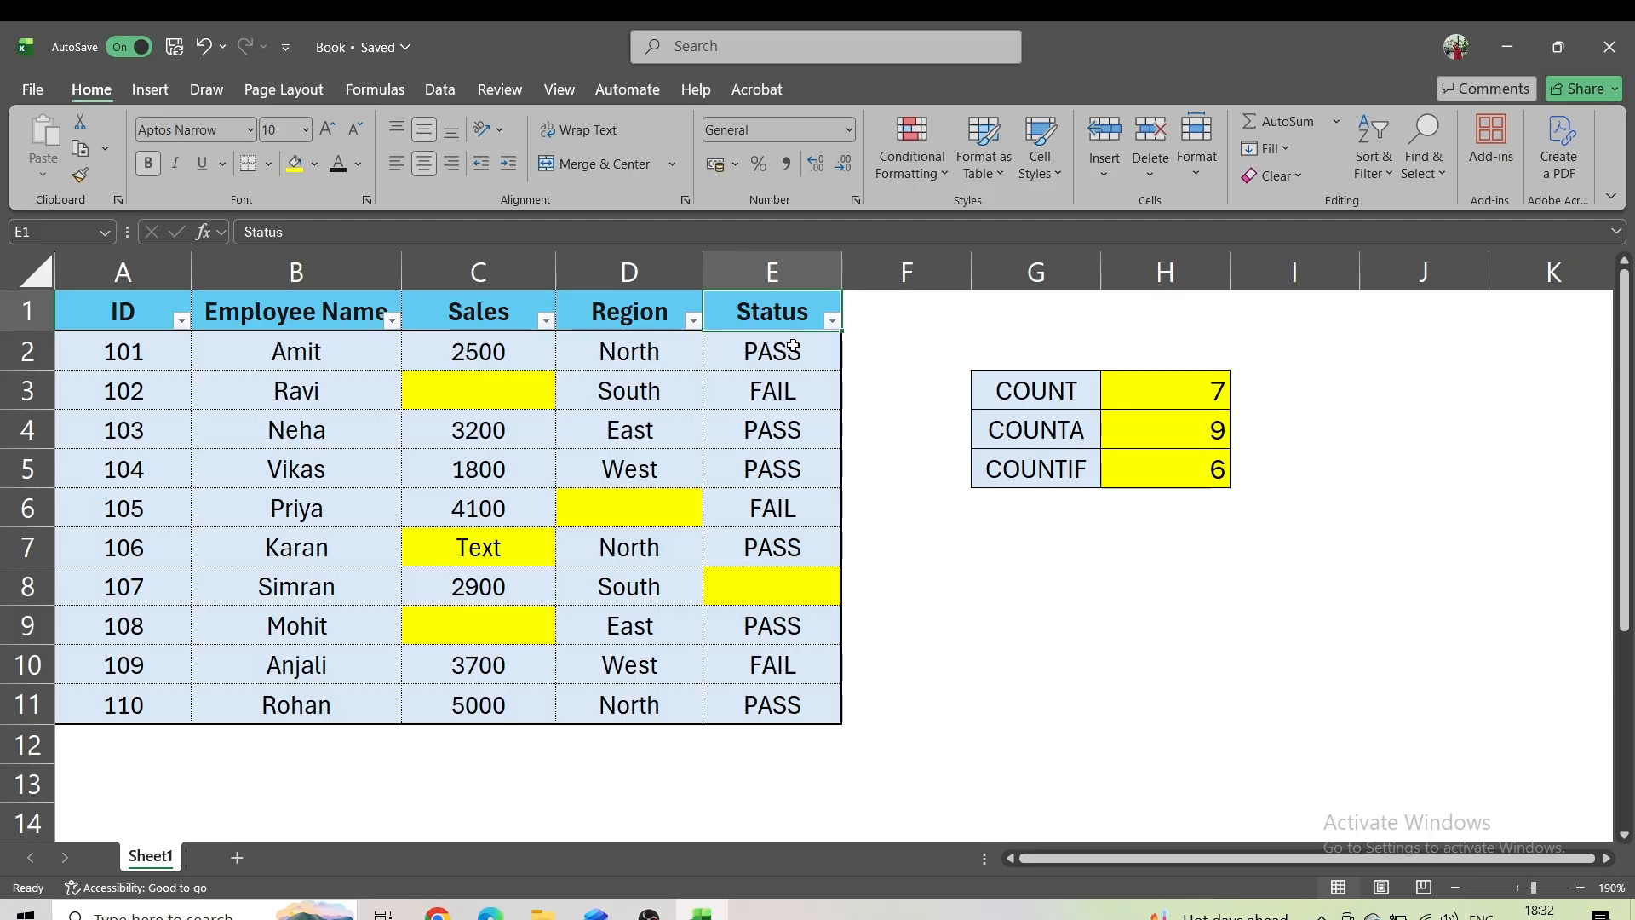
key("alt+Down")
key("Down")
key("Down")
key("Down")
key("Down")
key("Down")
key("Down")
key("Down")
key("Down")
key("Down")
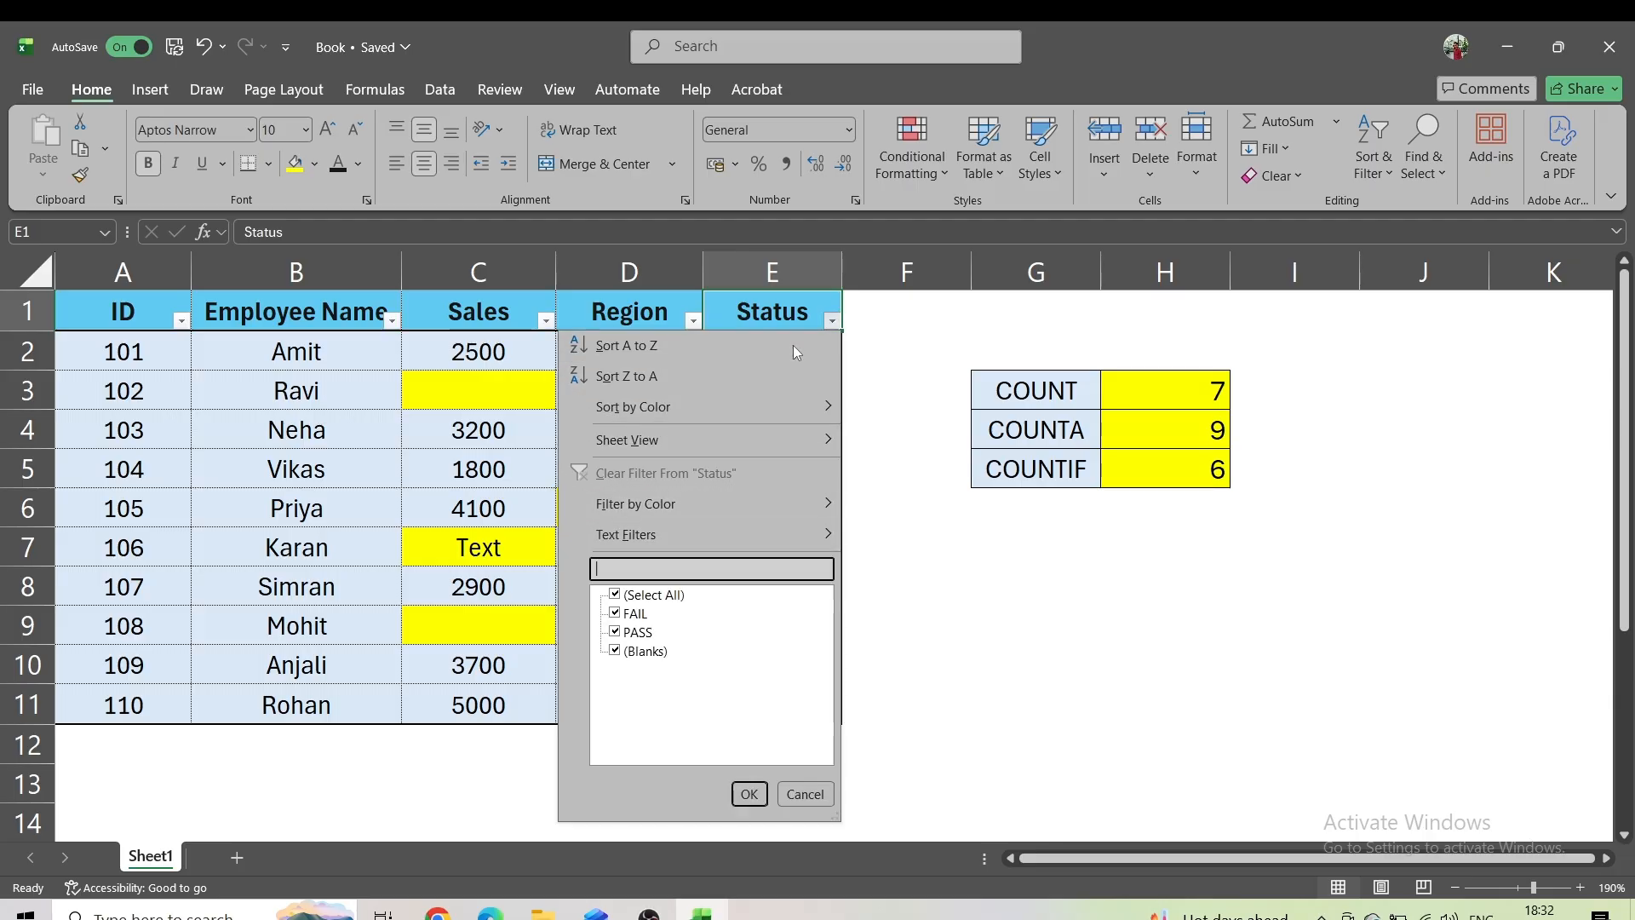
key("space")
key("Down")
key("Down")
key("space")
key("Return")
key("Down")
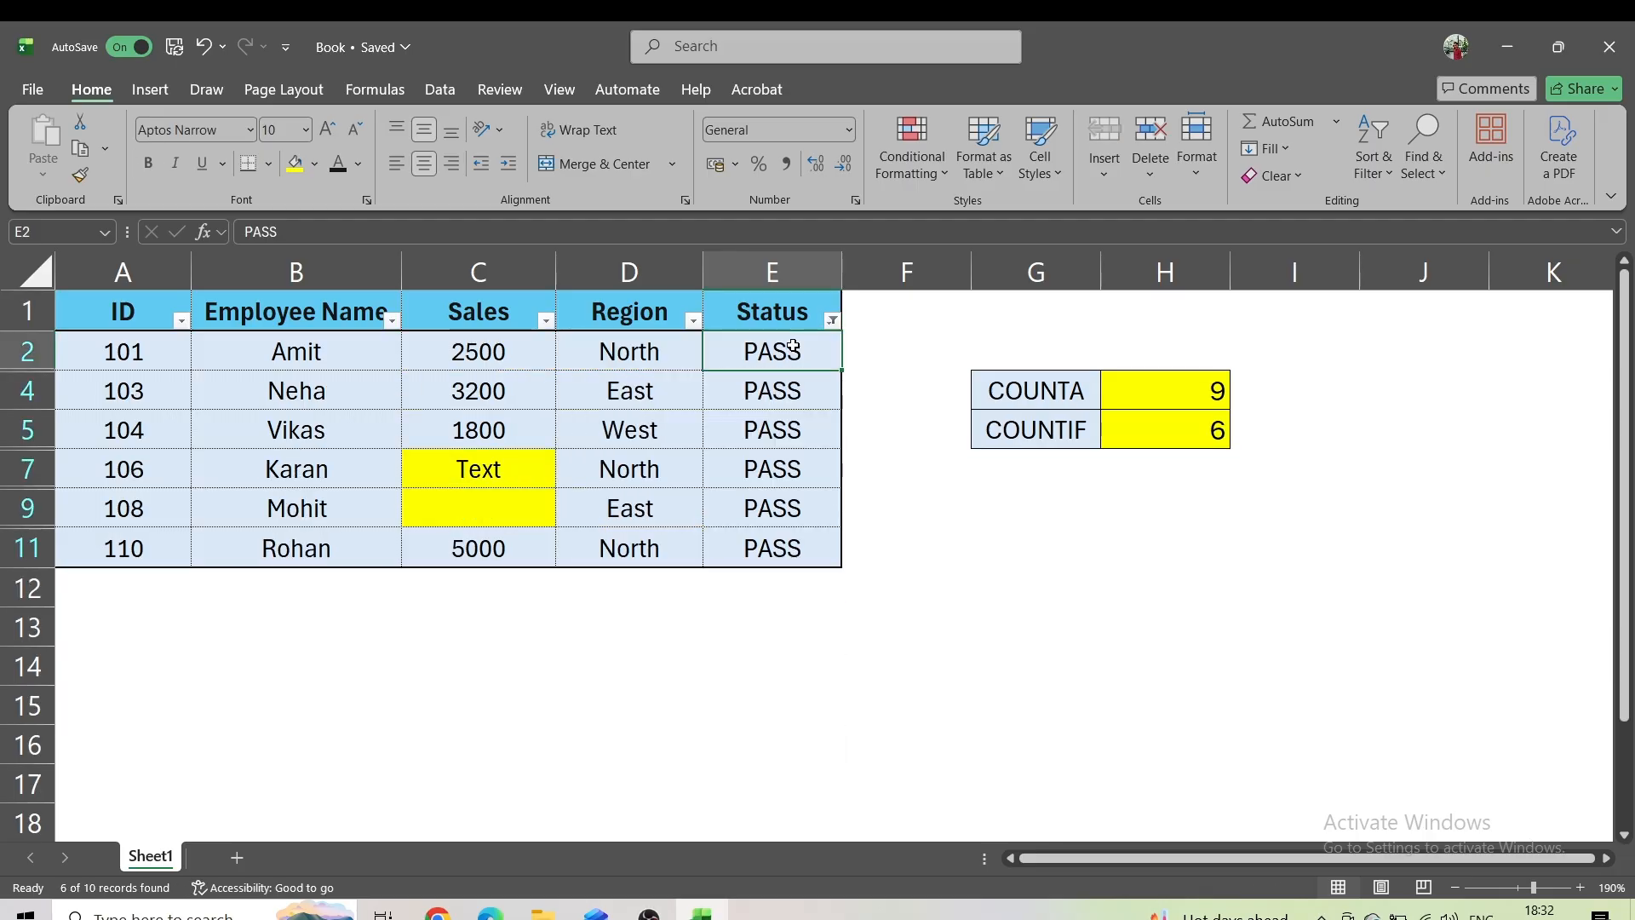
Highlight the filtered PASS cells in the Status column, and remove the filter from the table
key("ctrl+shift+Down")
key("Up")
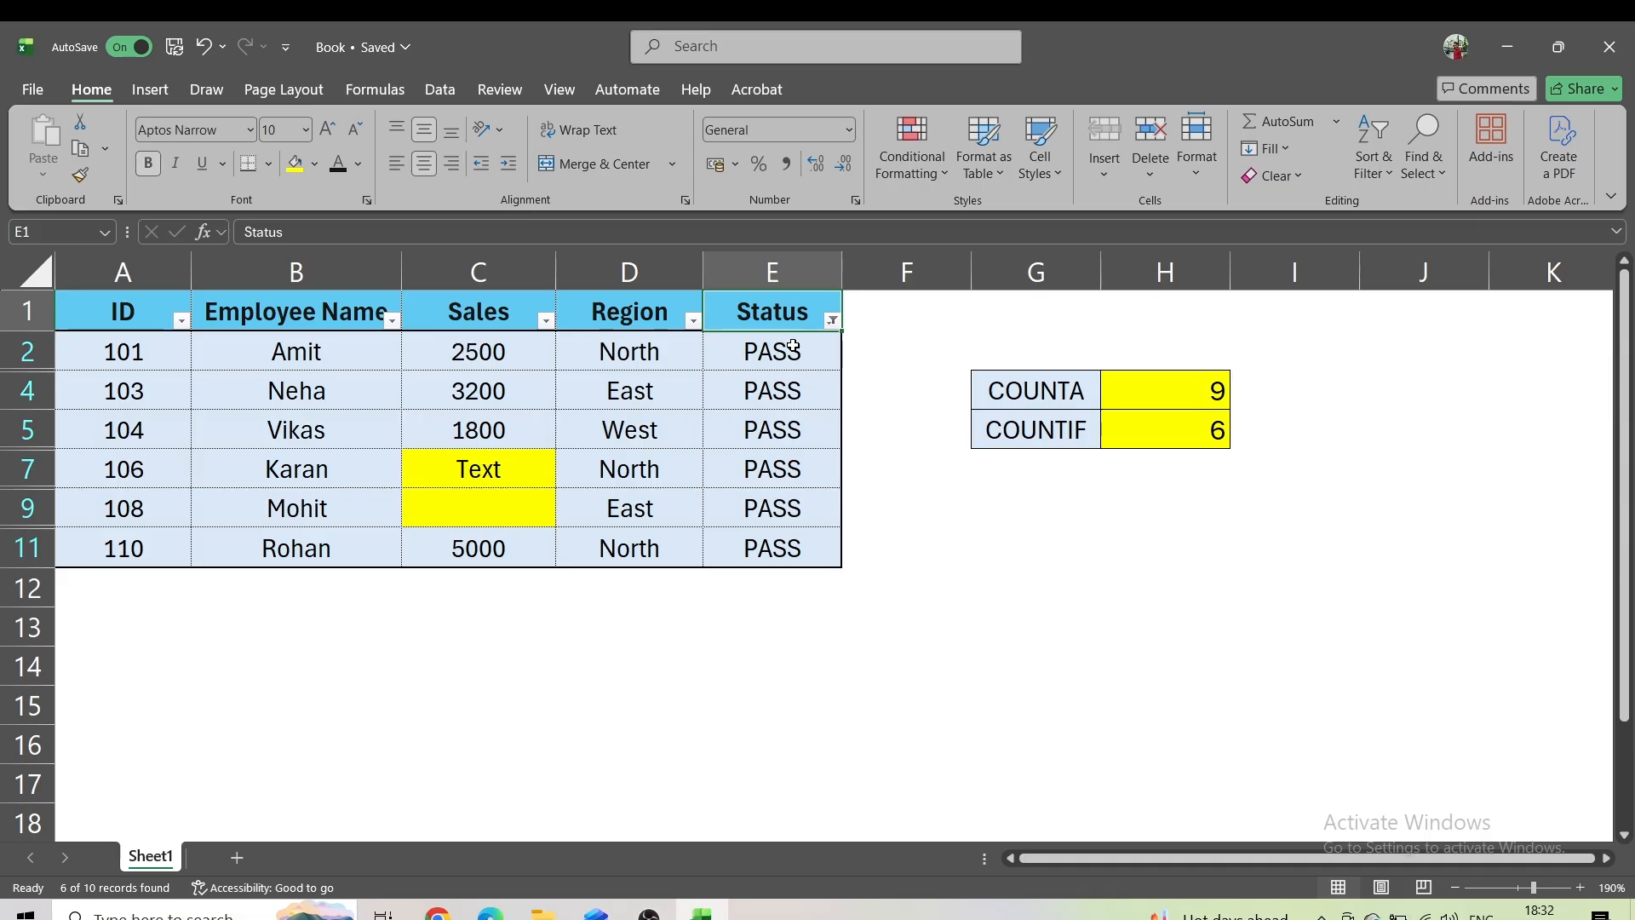
type("L")
key("Escape")
key("ctrl+shift+l")
Enter =COUNTIF(E1:E11,"Fail") in cell I5 to count the failing entries in the Status column
key("Down")
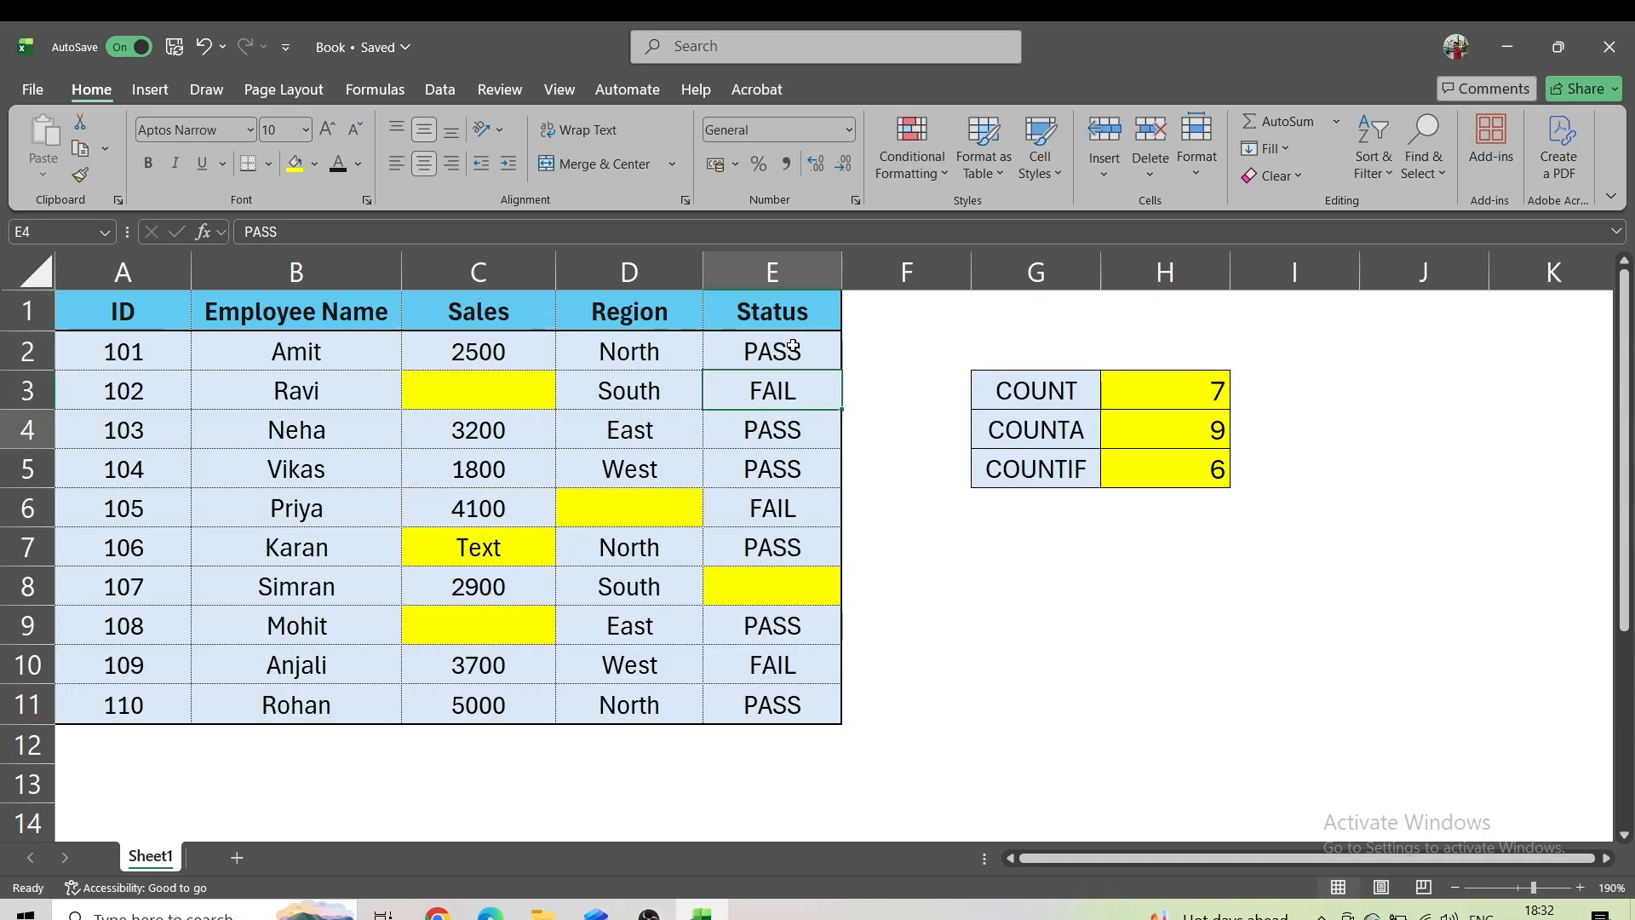
key("Down")
key("Down")
key("Down")
key("Right")
key("Right")
key("Right")
key("Right")
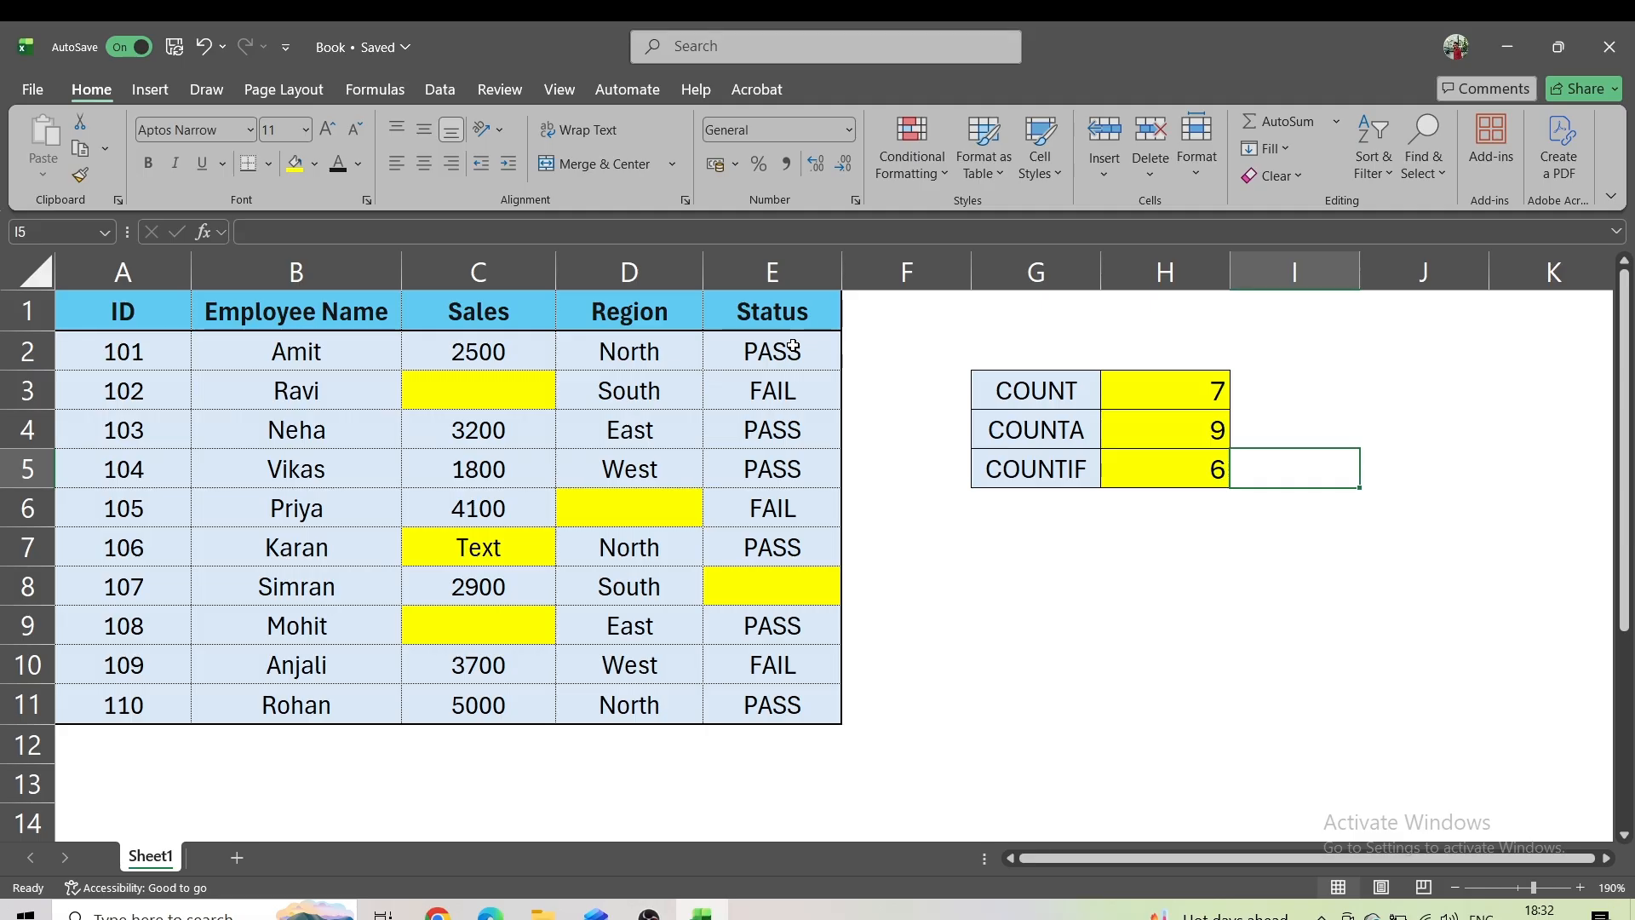
type("=COUN")
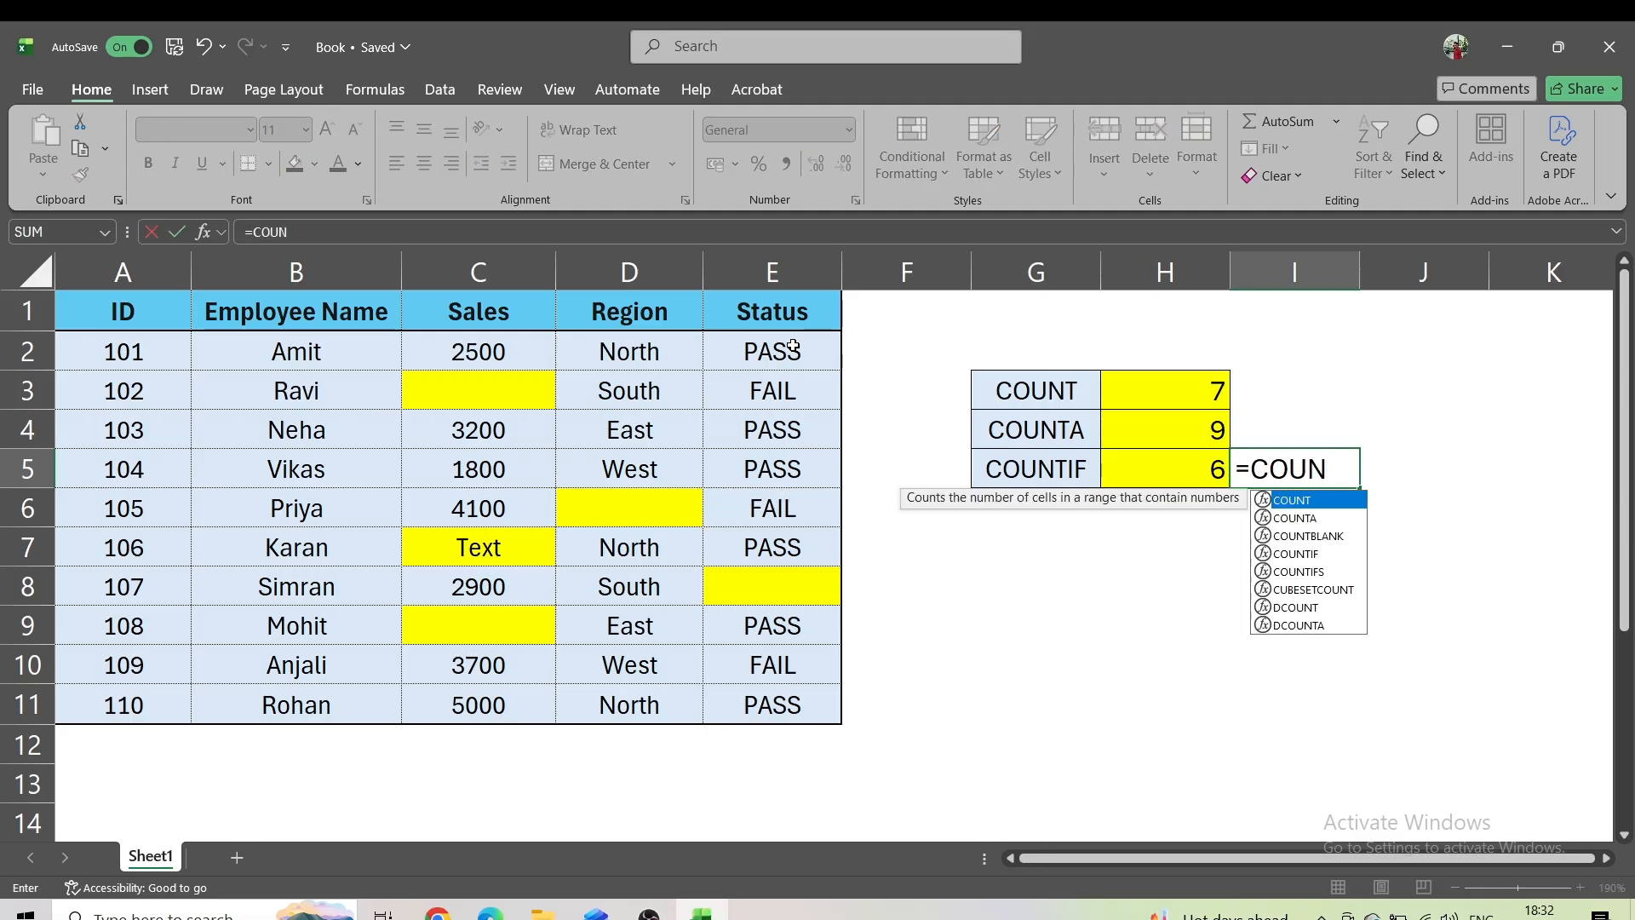
type("TIF(")
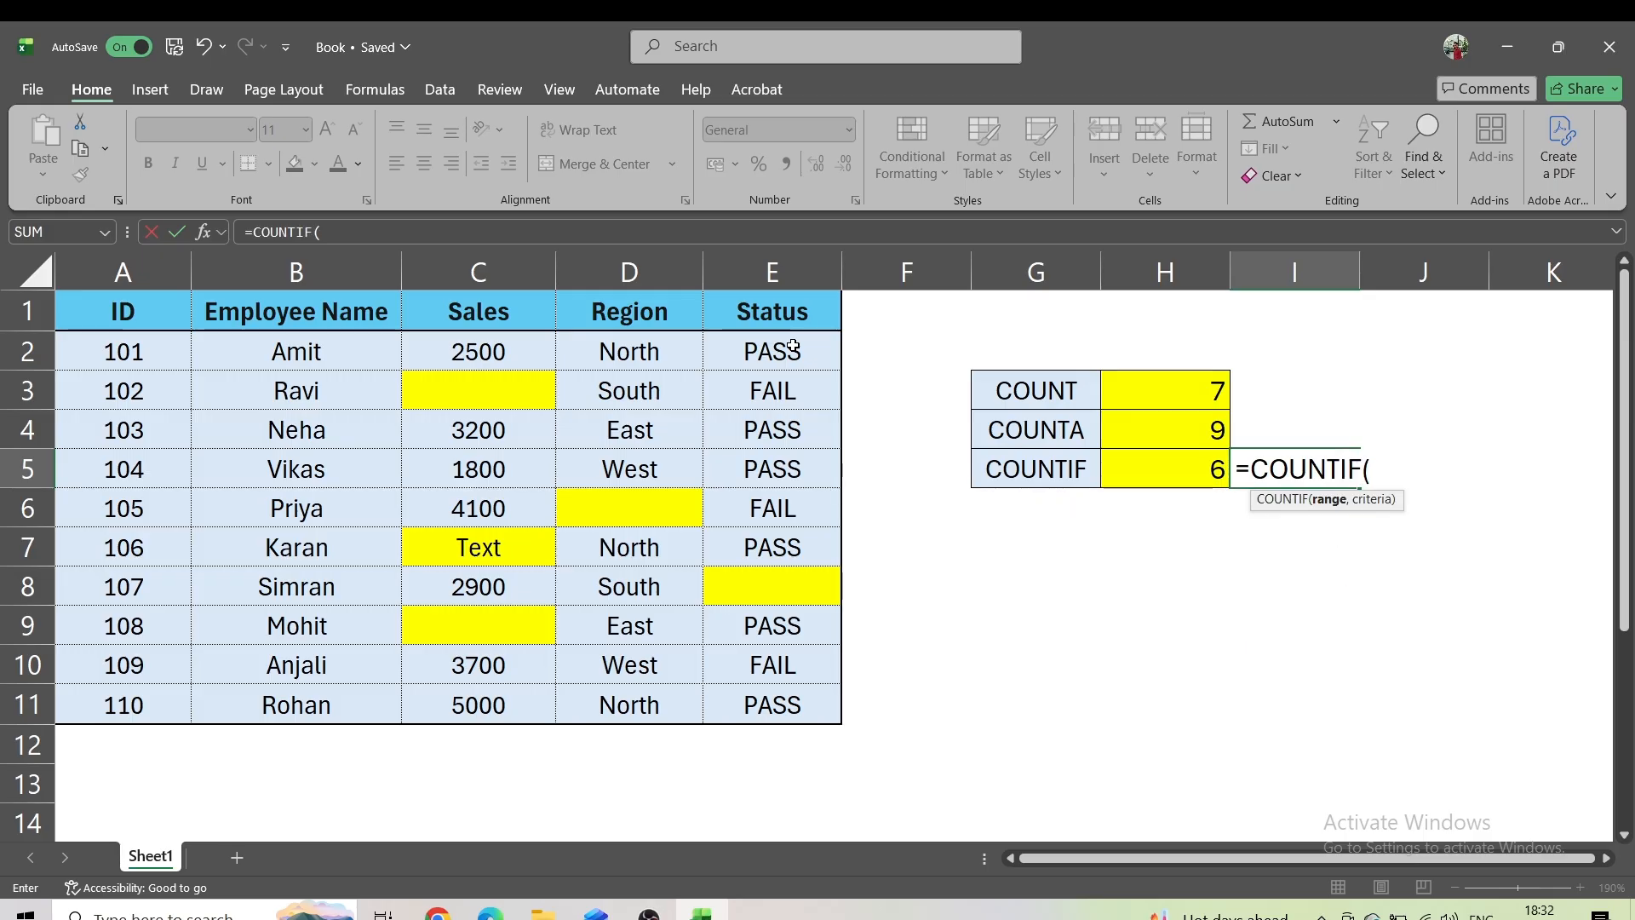
left_click(801, 304)
key("ctrl+shift+Down")
key("shift+Down")
key("shift+Down")
key("shift+Down")
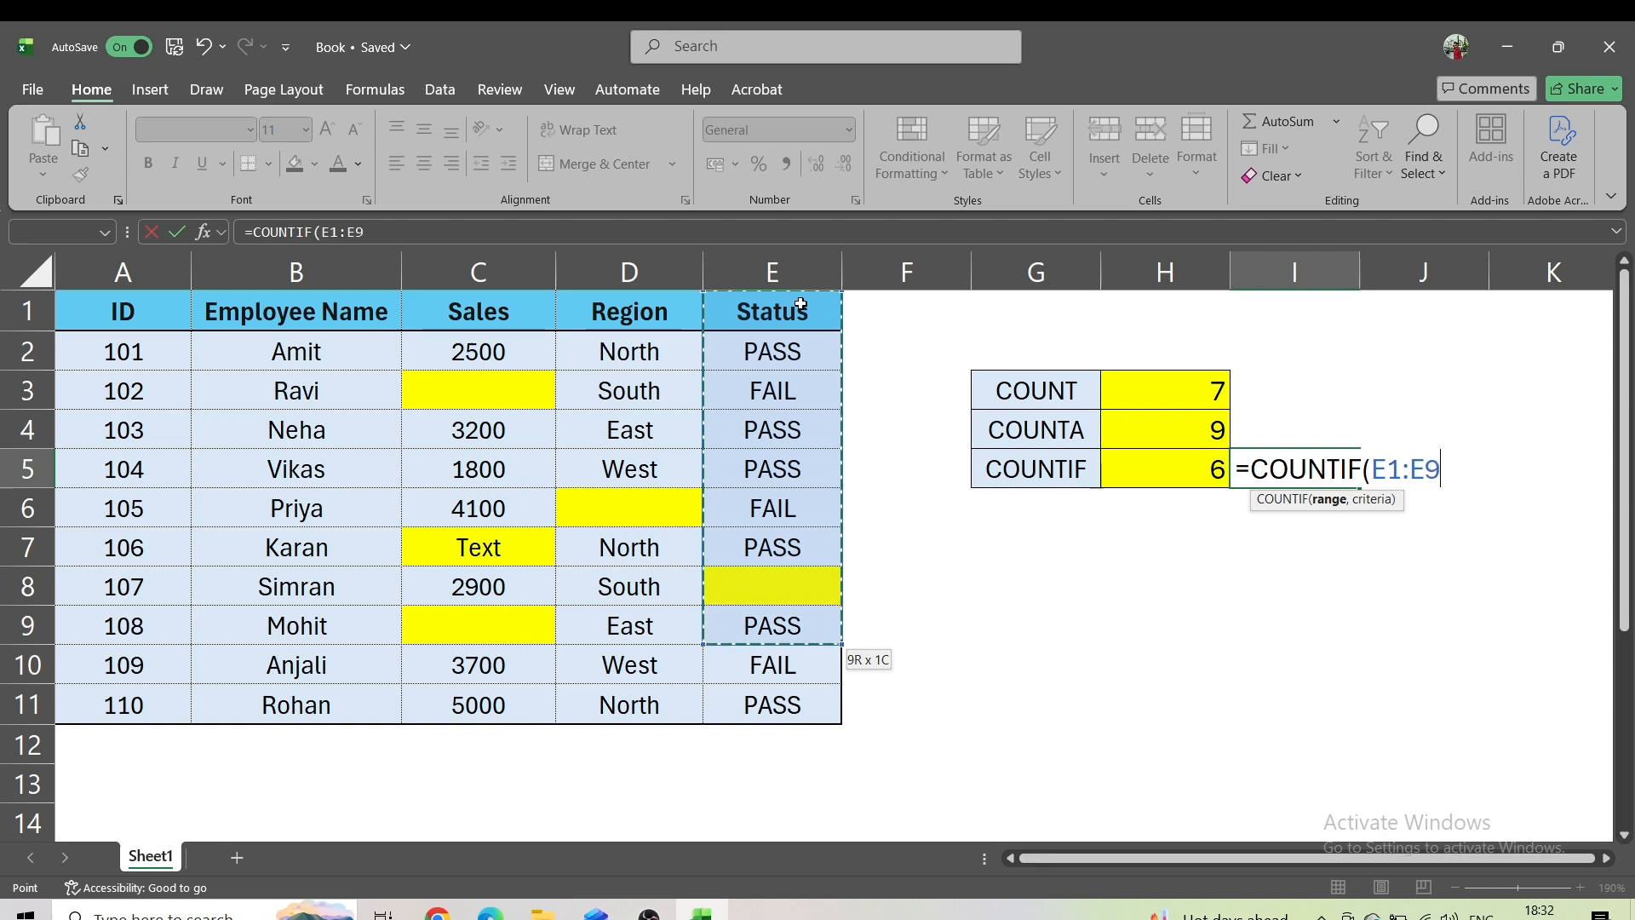
key("shift+Down")
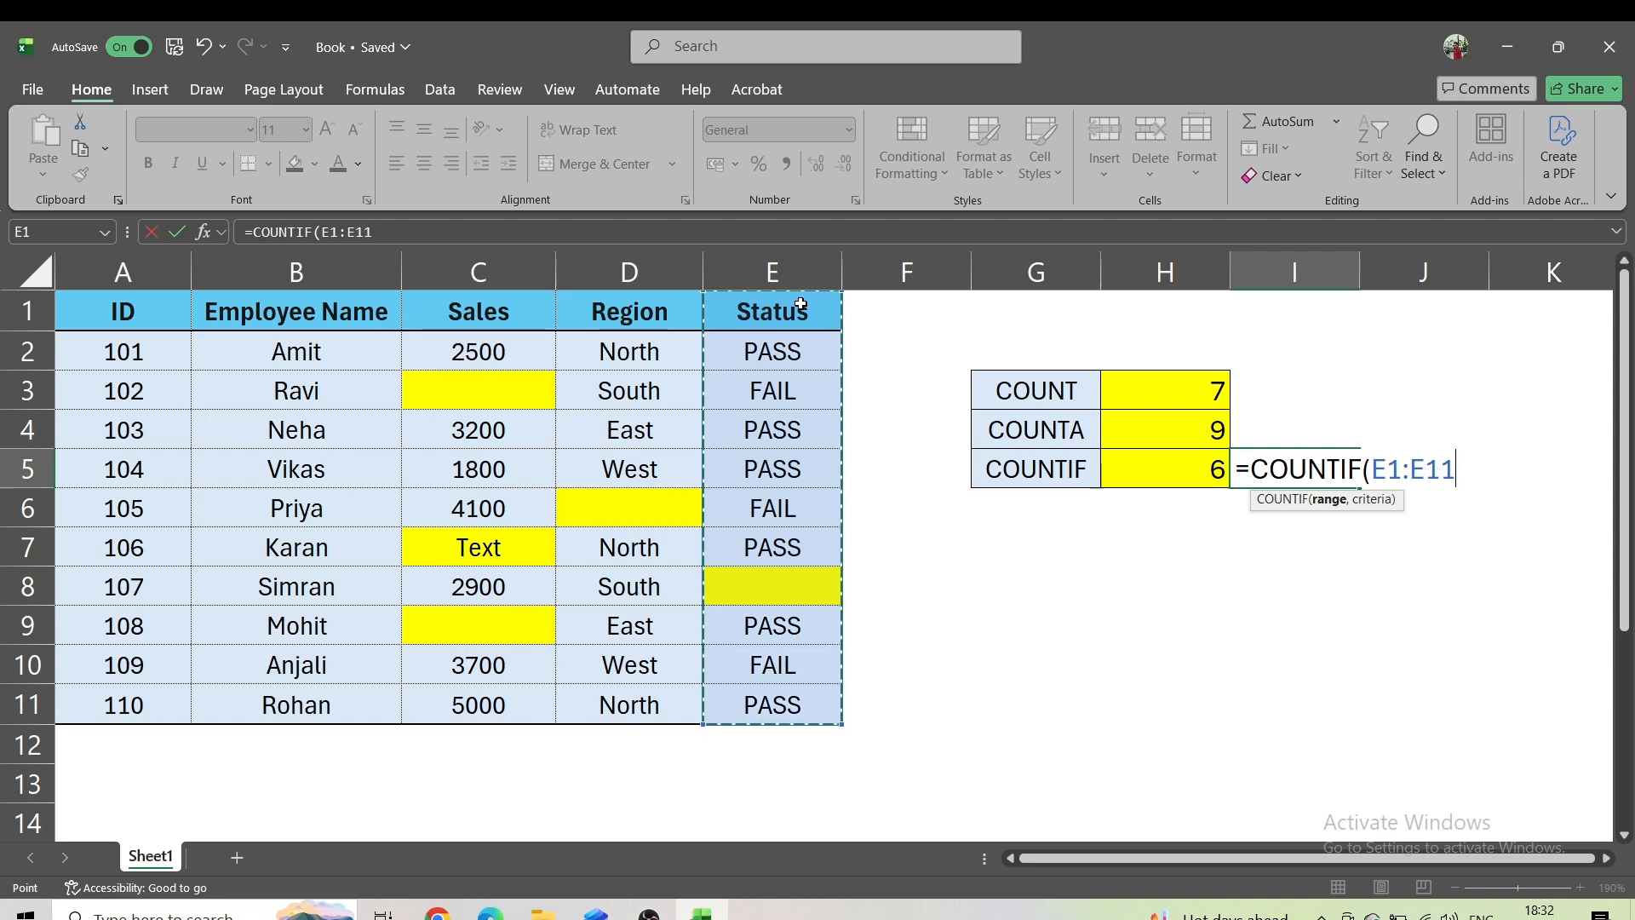
type(",")
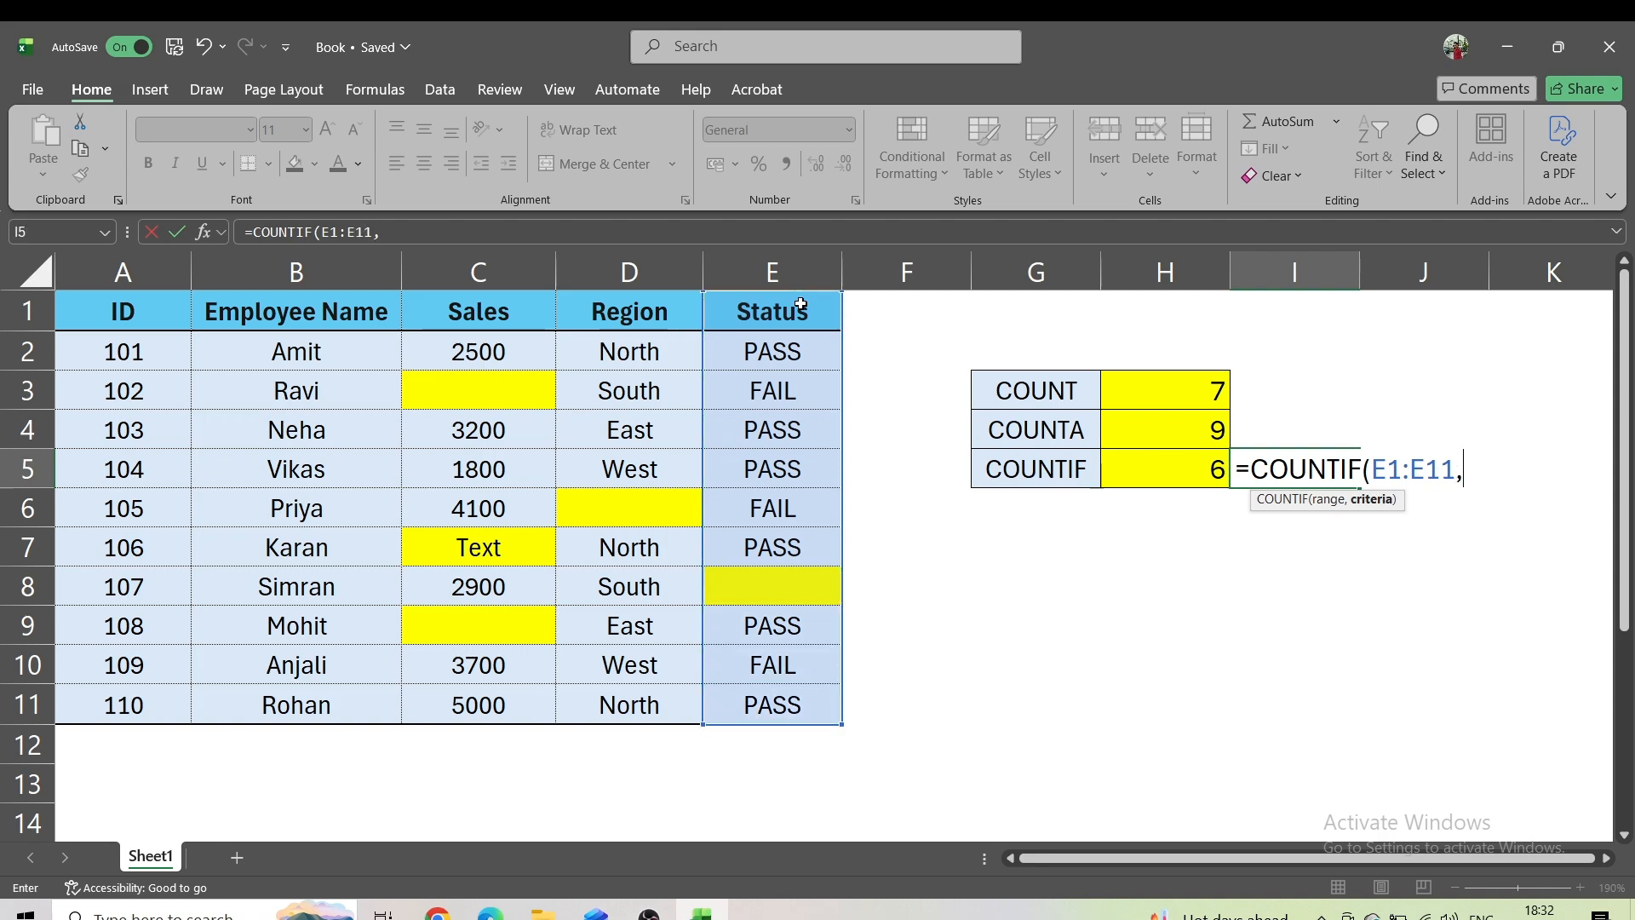
type("\"fA")
key("BackSpace")
key("BackSpace")
type("Fail")
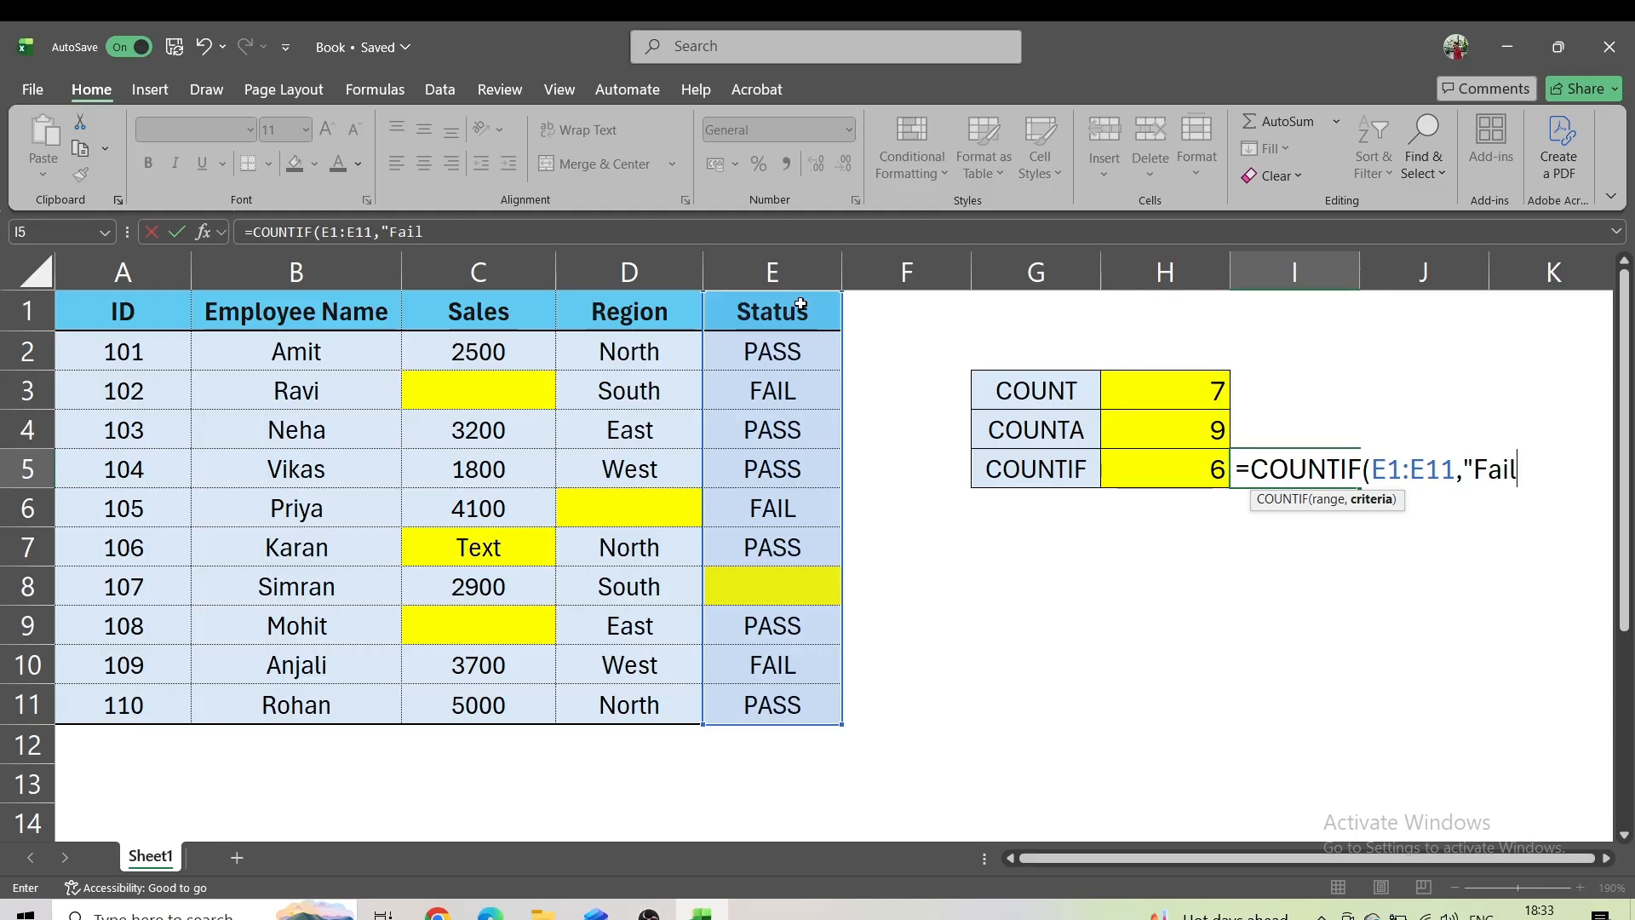
type("\")")
key("Return")
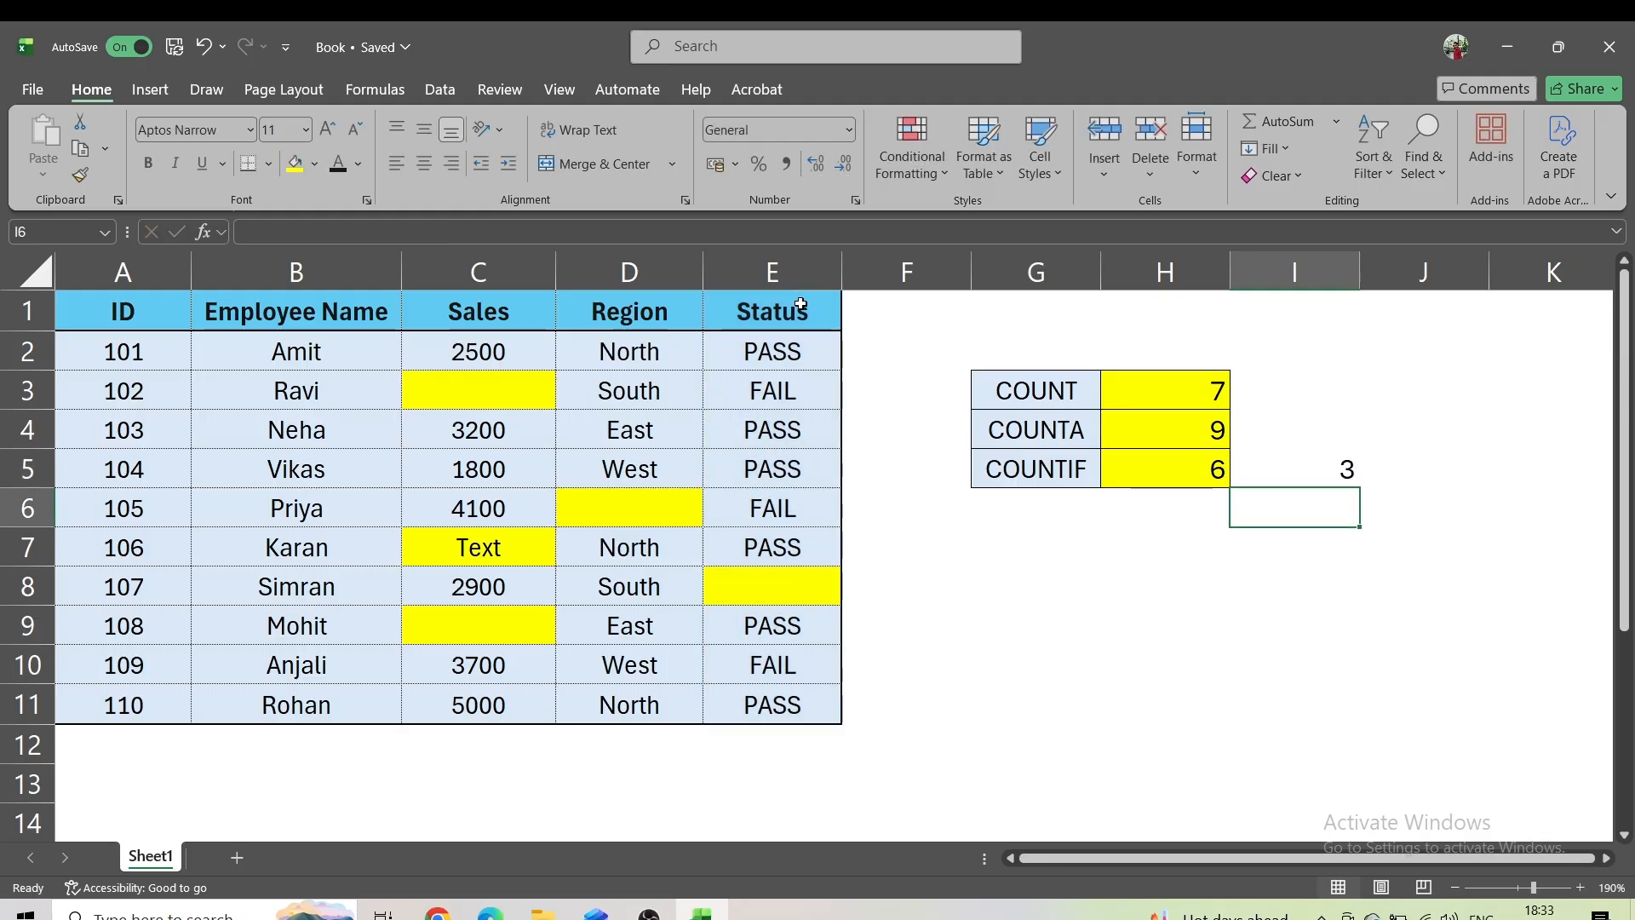
Compare the COUNTIF results in H5 and I5 with the PASS, FAIL and blank cells of the Status column
key("Up")
key("Left")
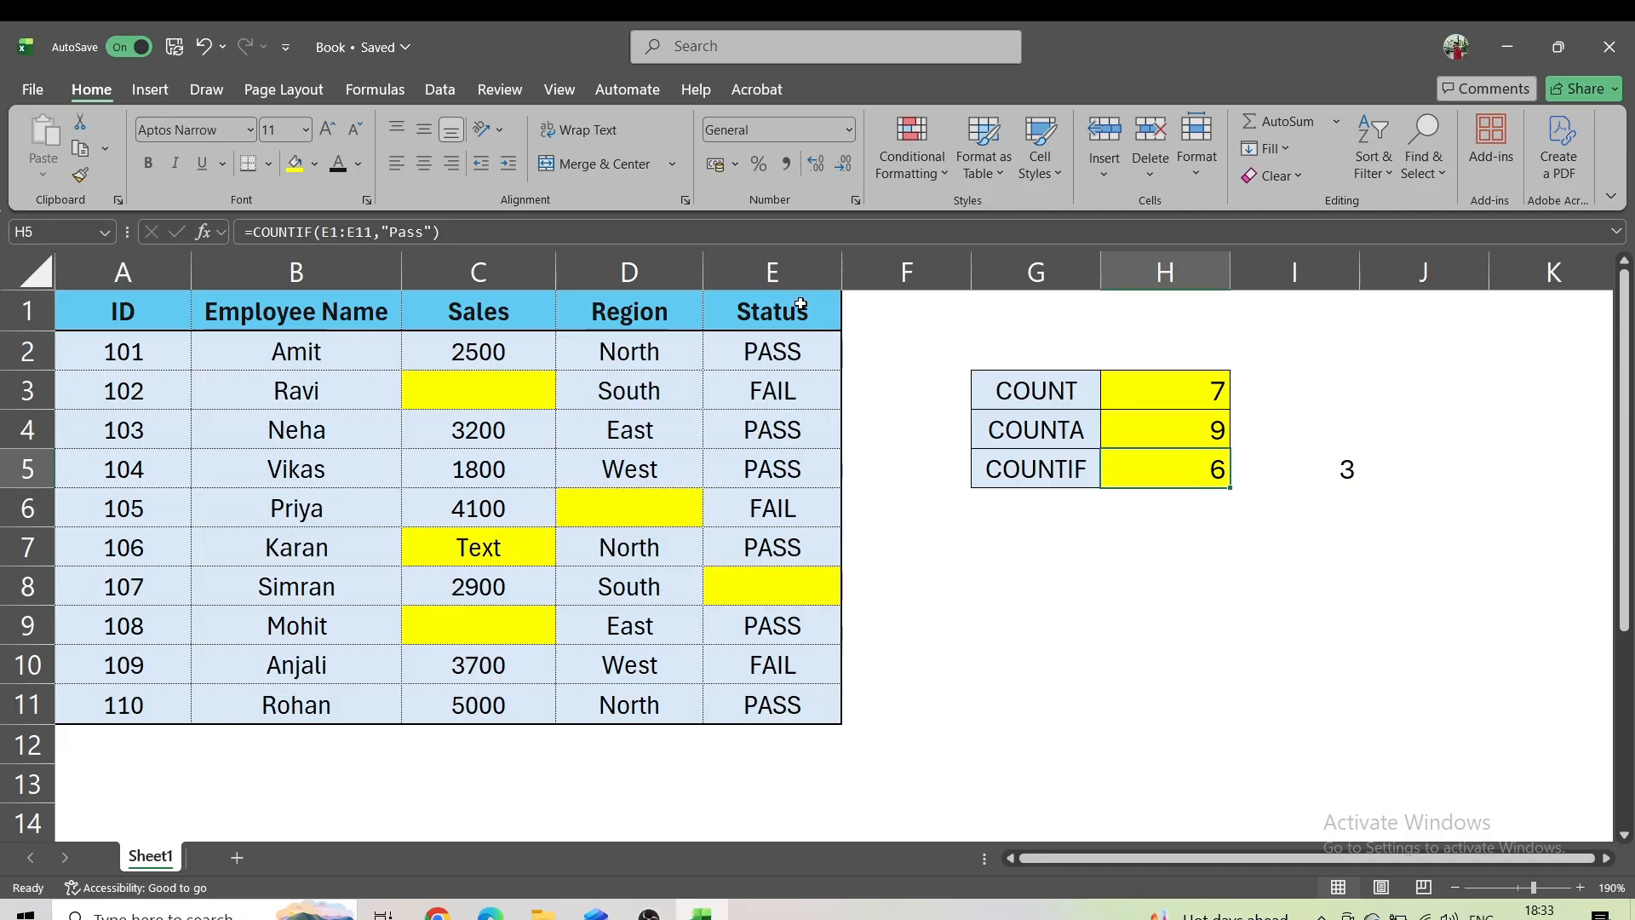
key("shift+Right")
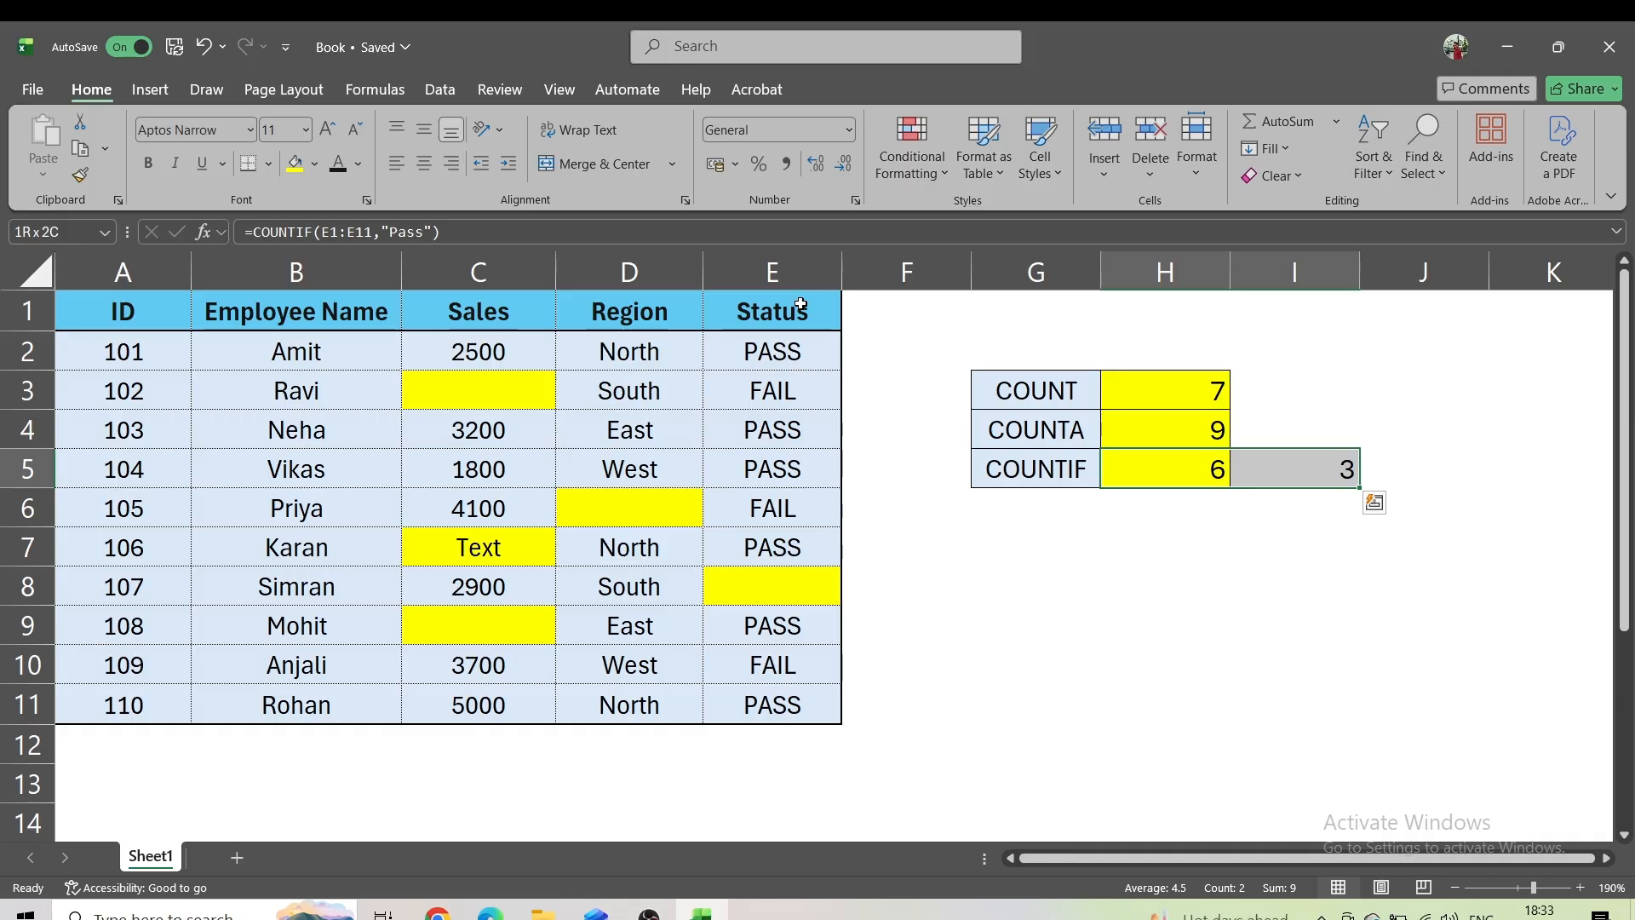
left_click(808, 350)
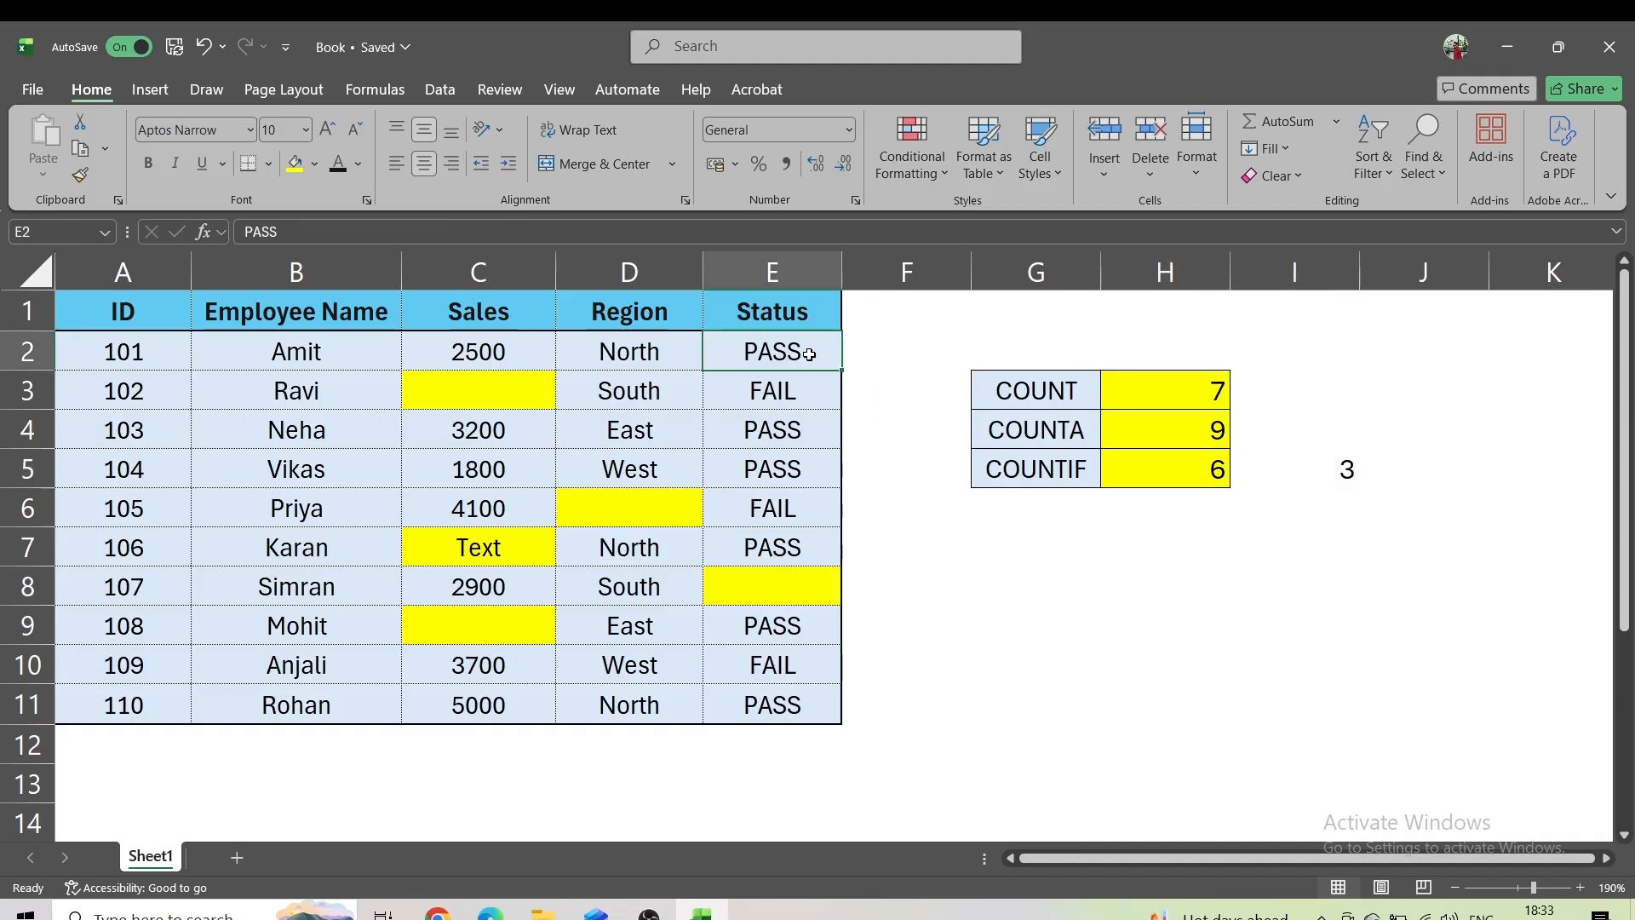
left_click(809, 388)
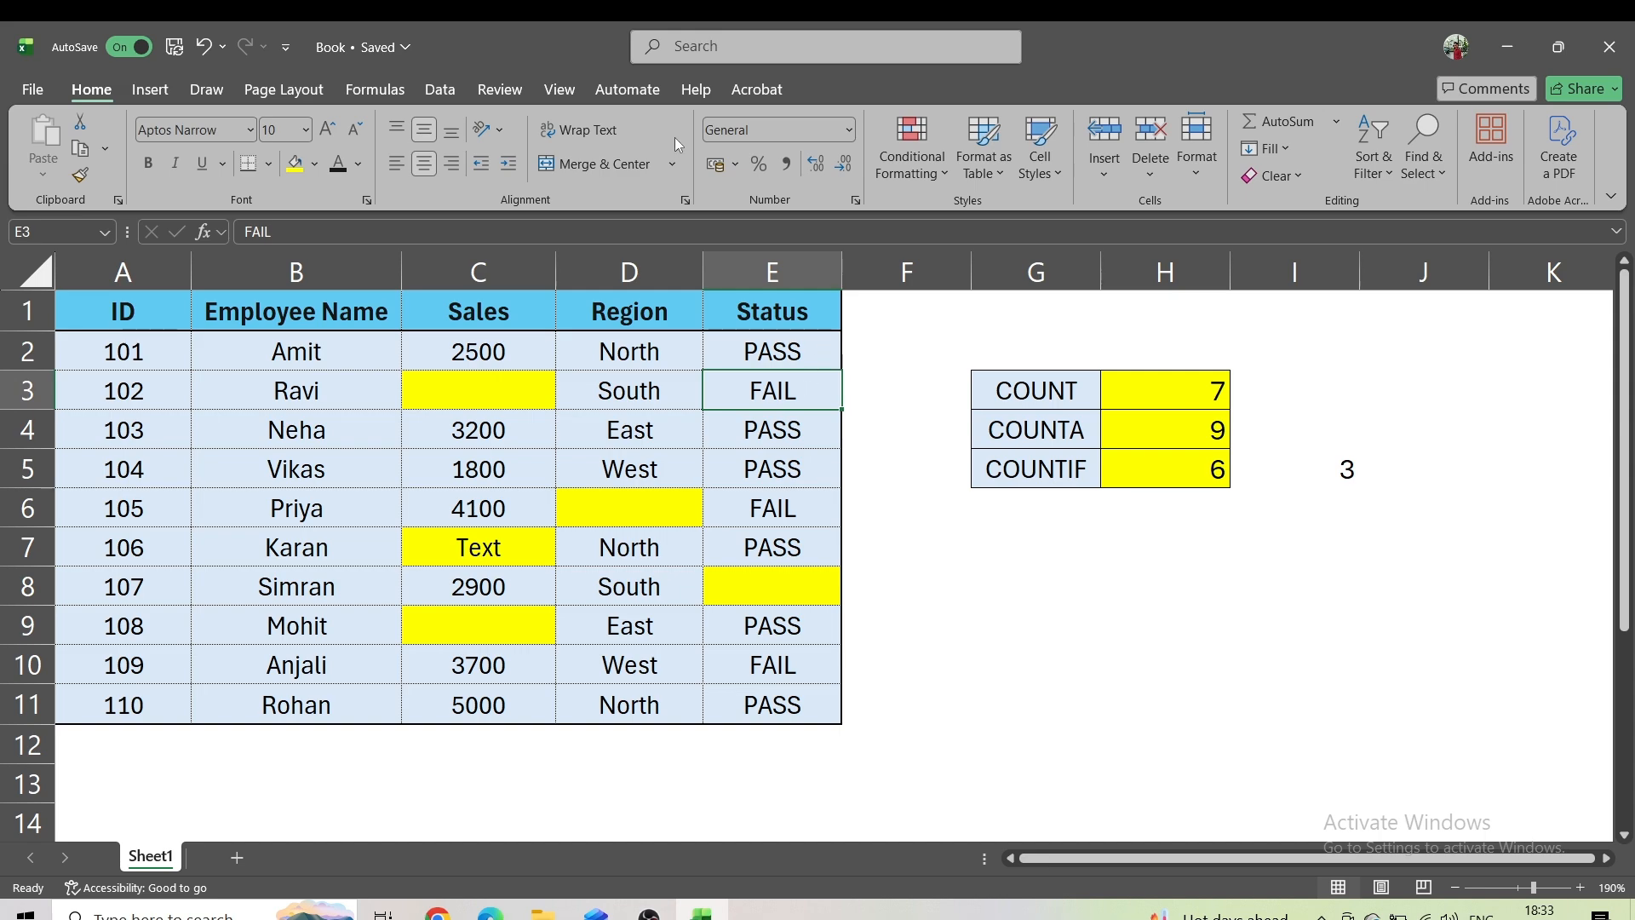
left_click(779, 311)
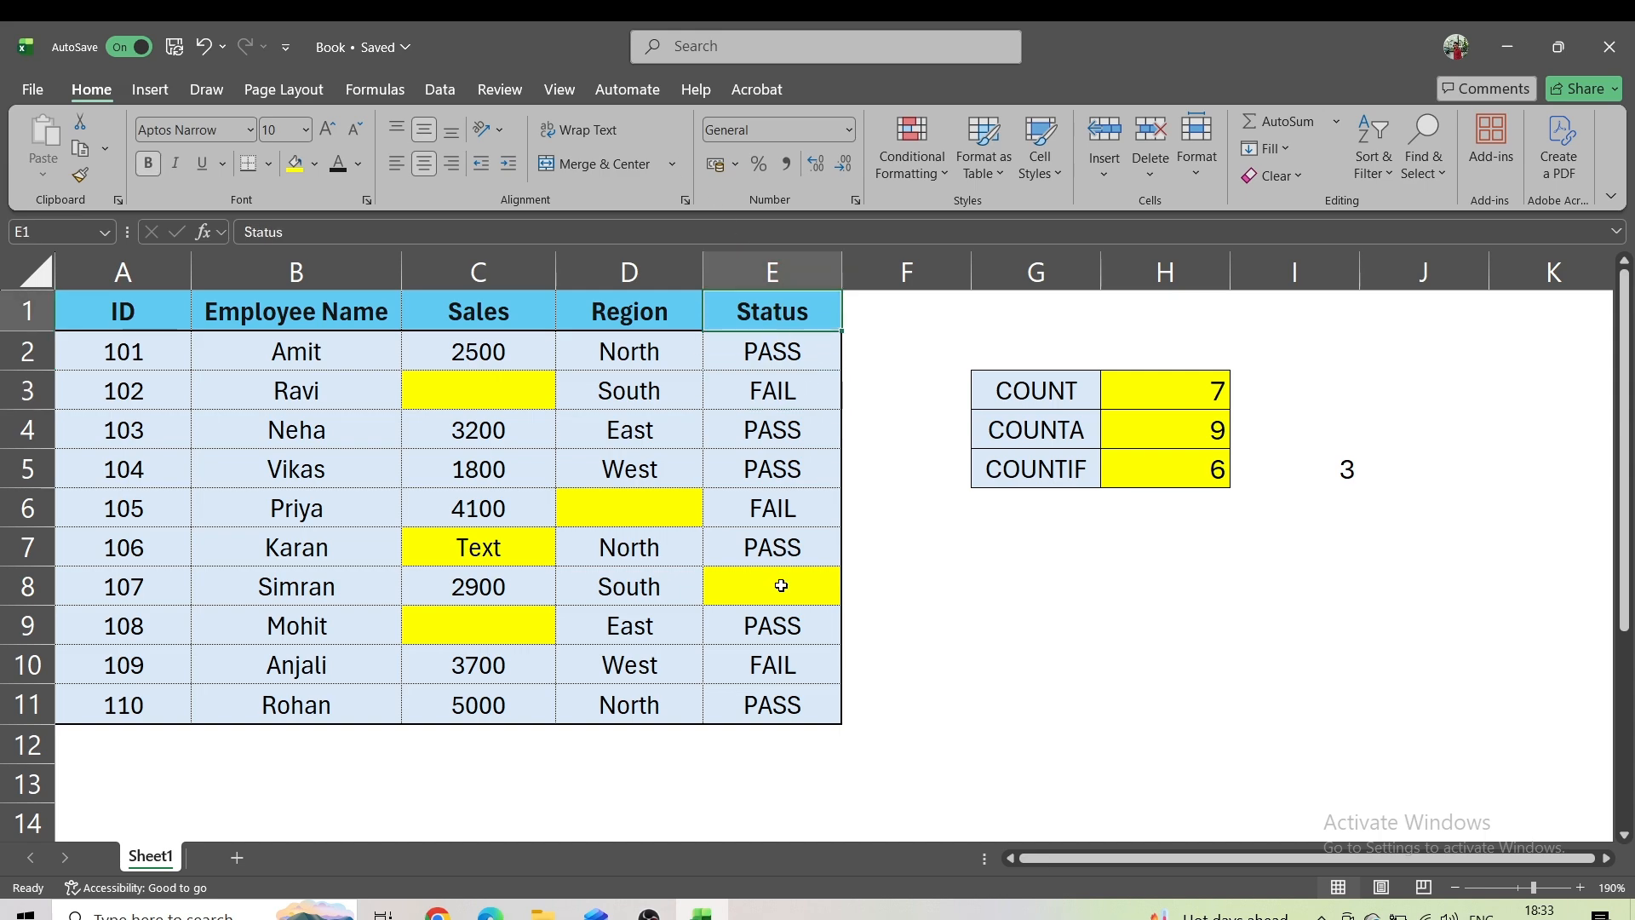
left_click(781, 585)
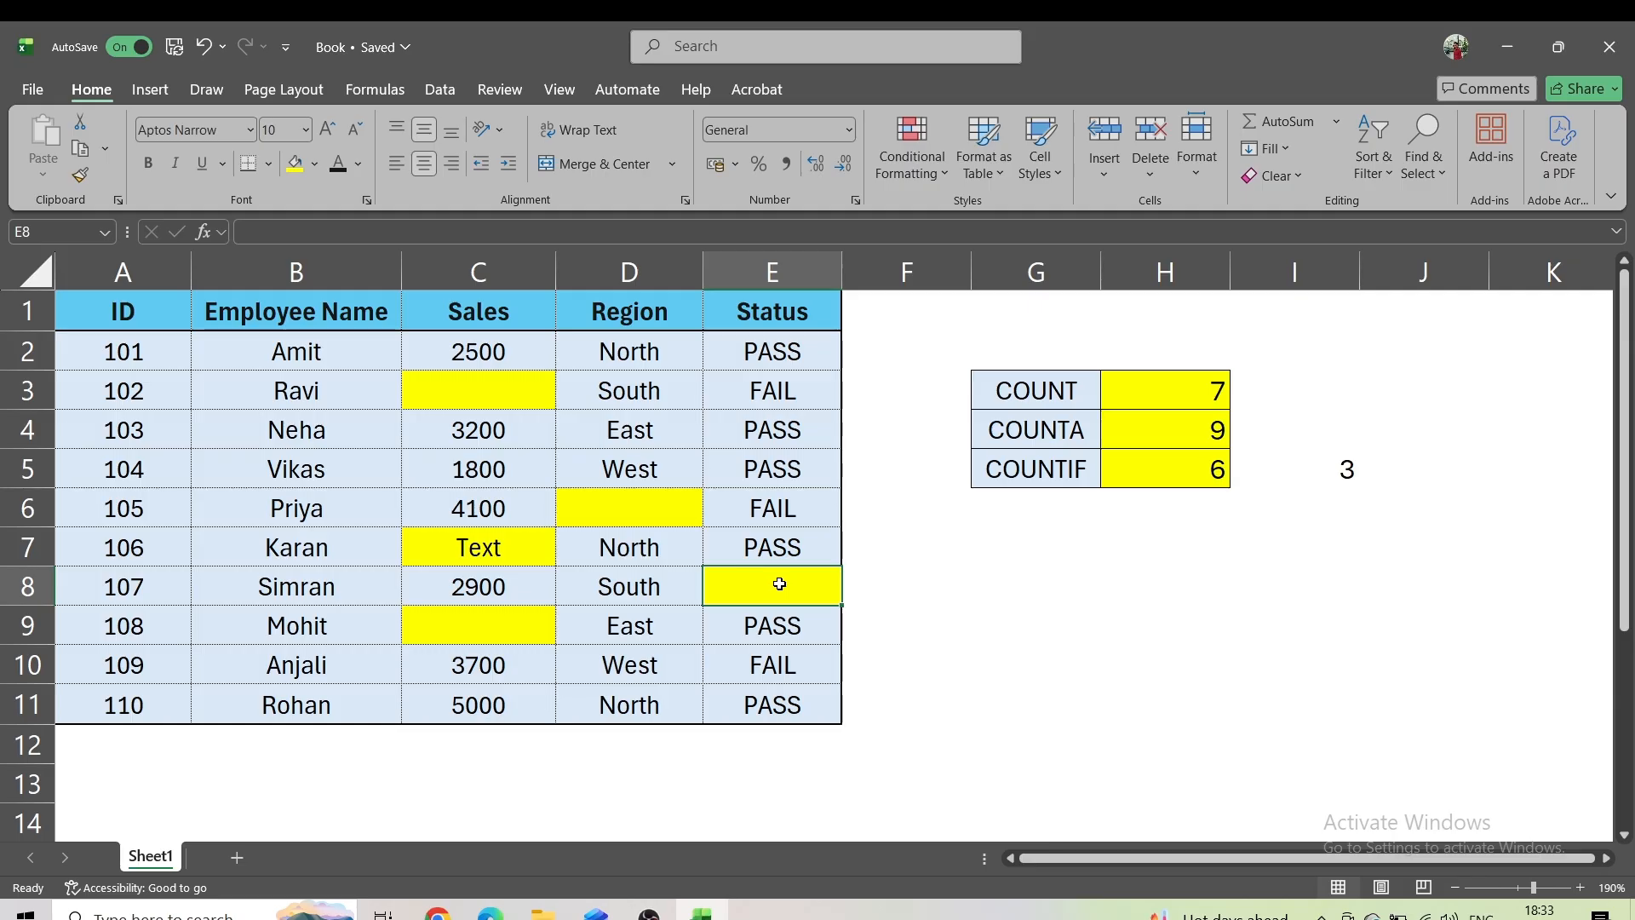
left_click(781, 554)
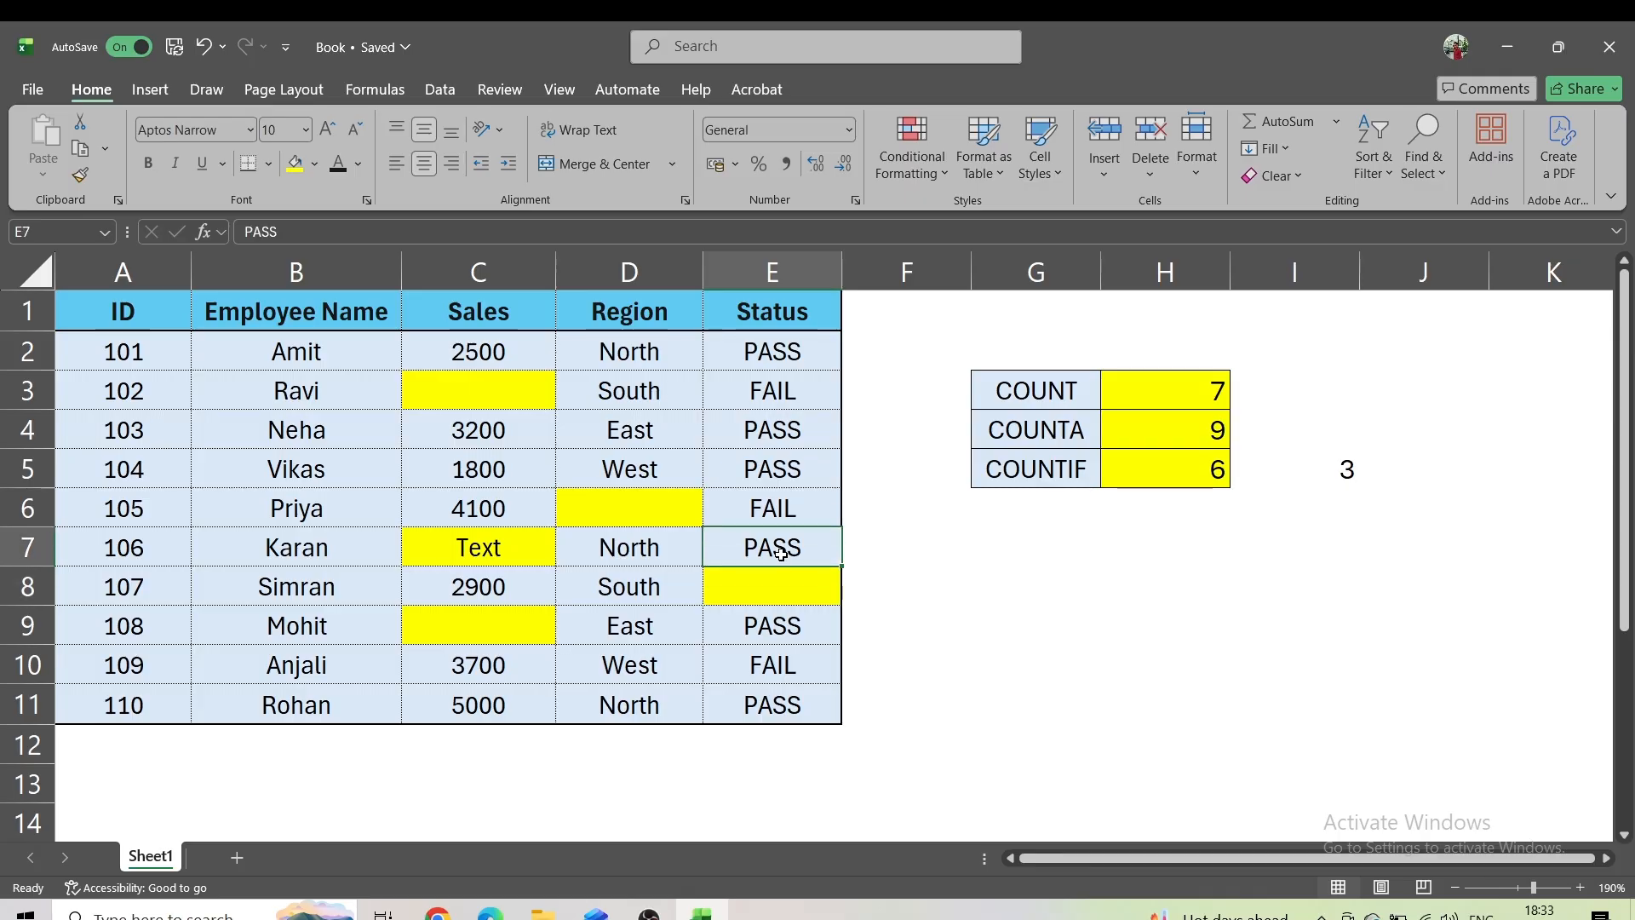
left_click(1151, 473)
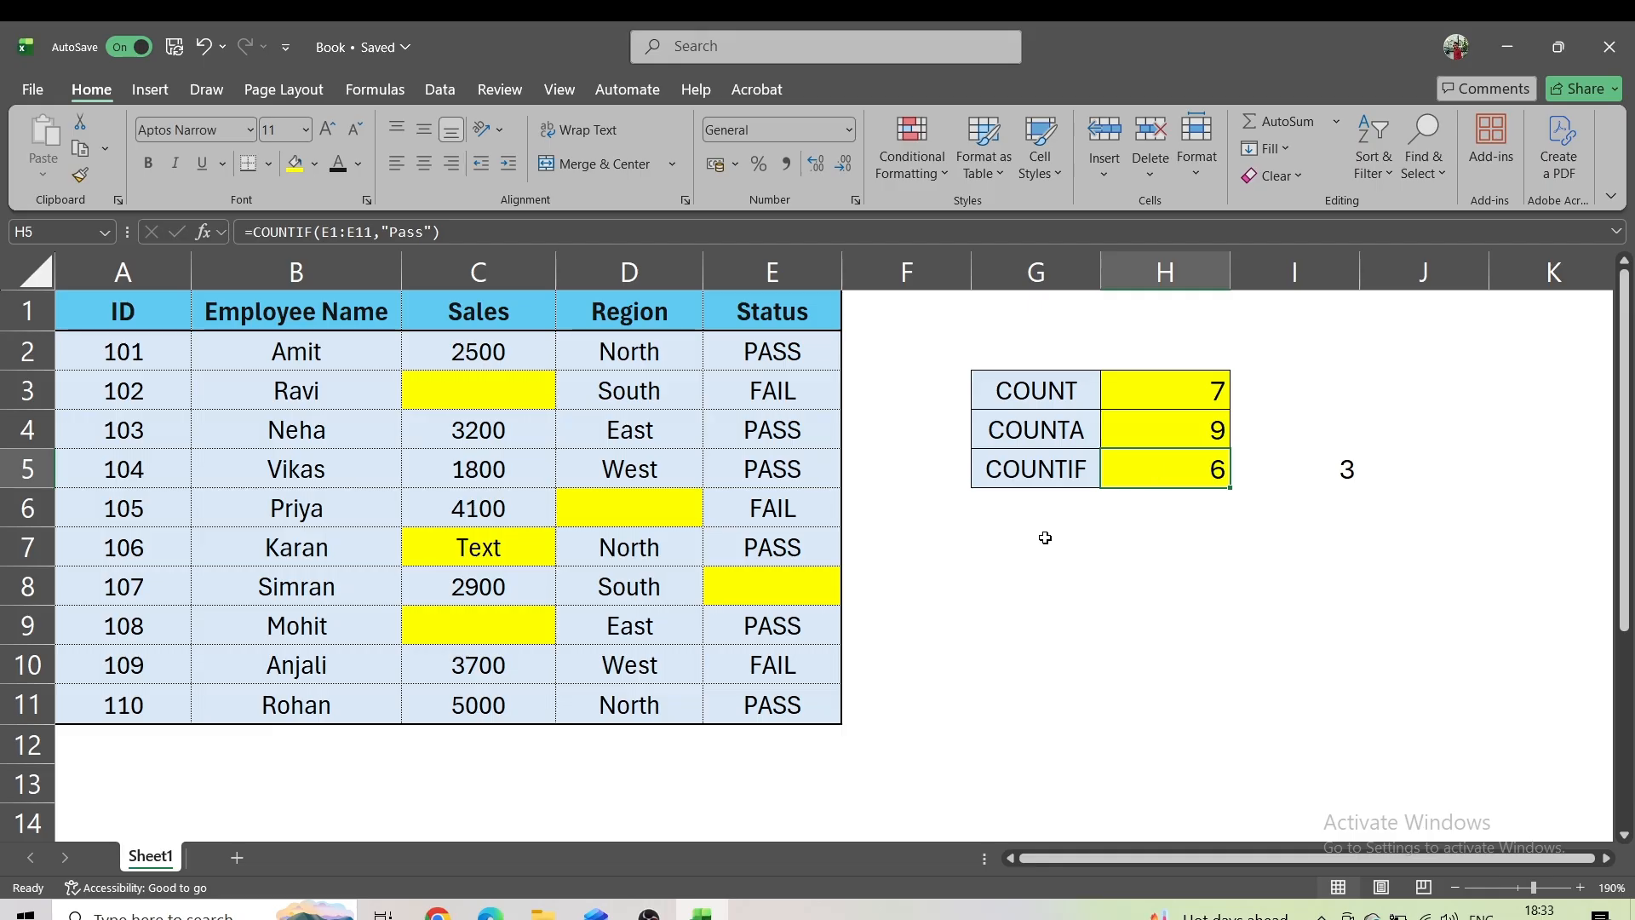
Enter =COUNTBLANK(C1:C11) in cell G7 to count the empty cells in the Sales column
left_click(1046, 538)
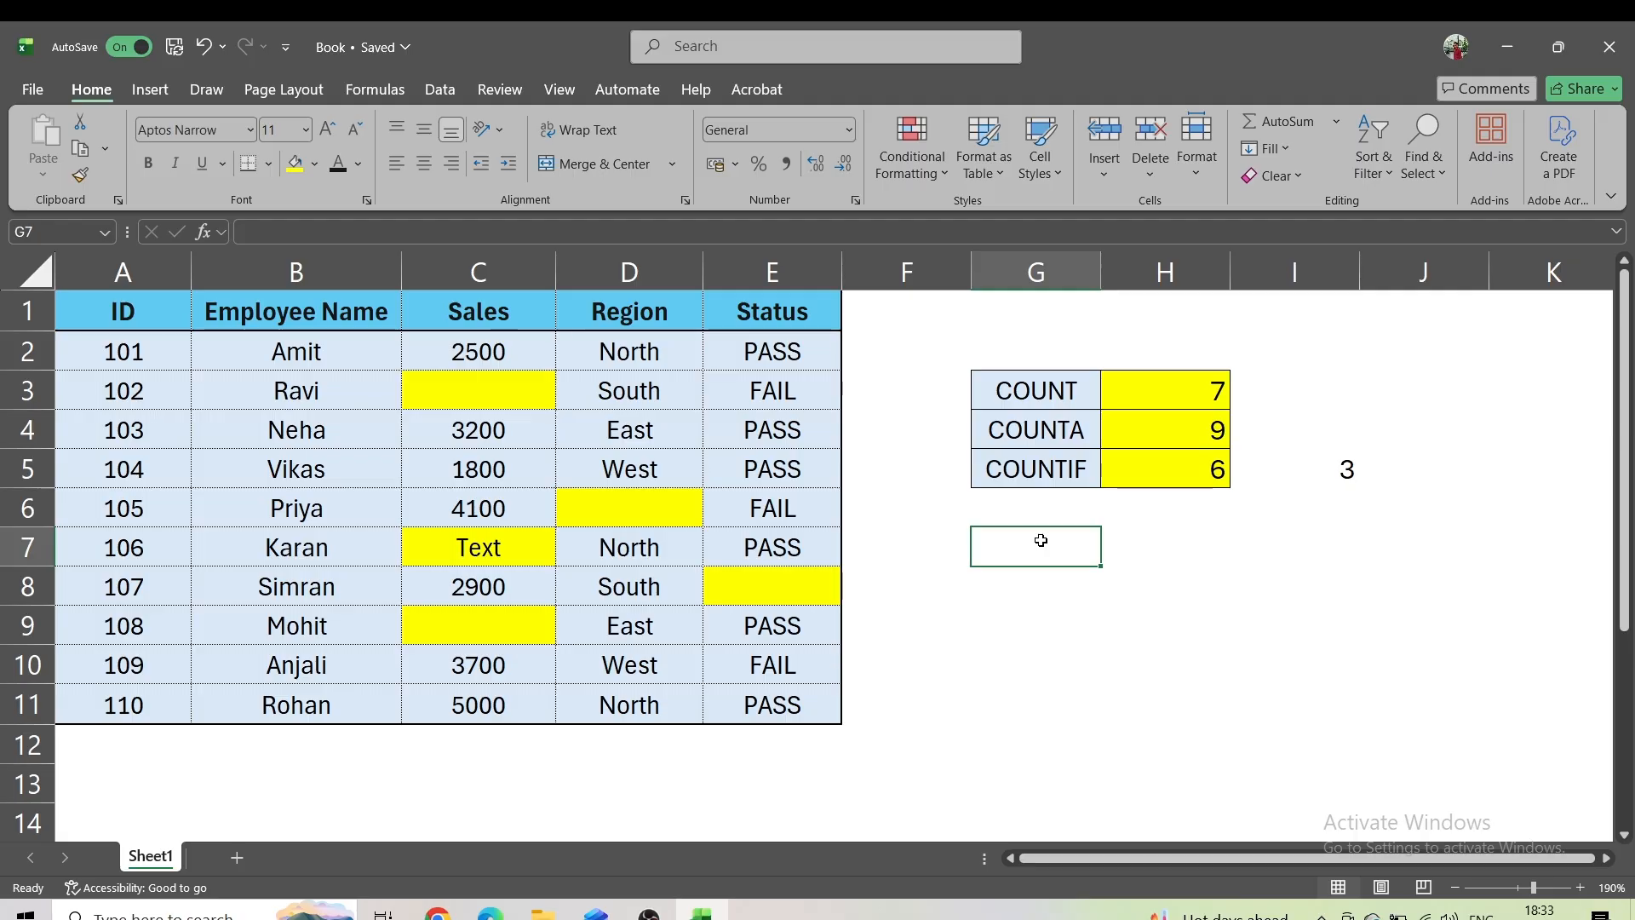
type("=coun")
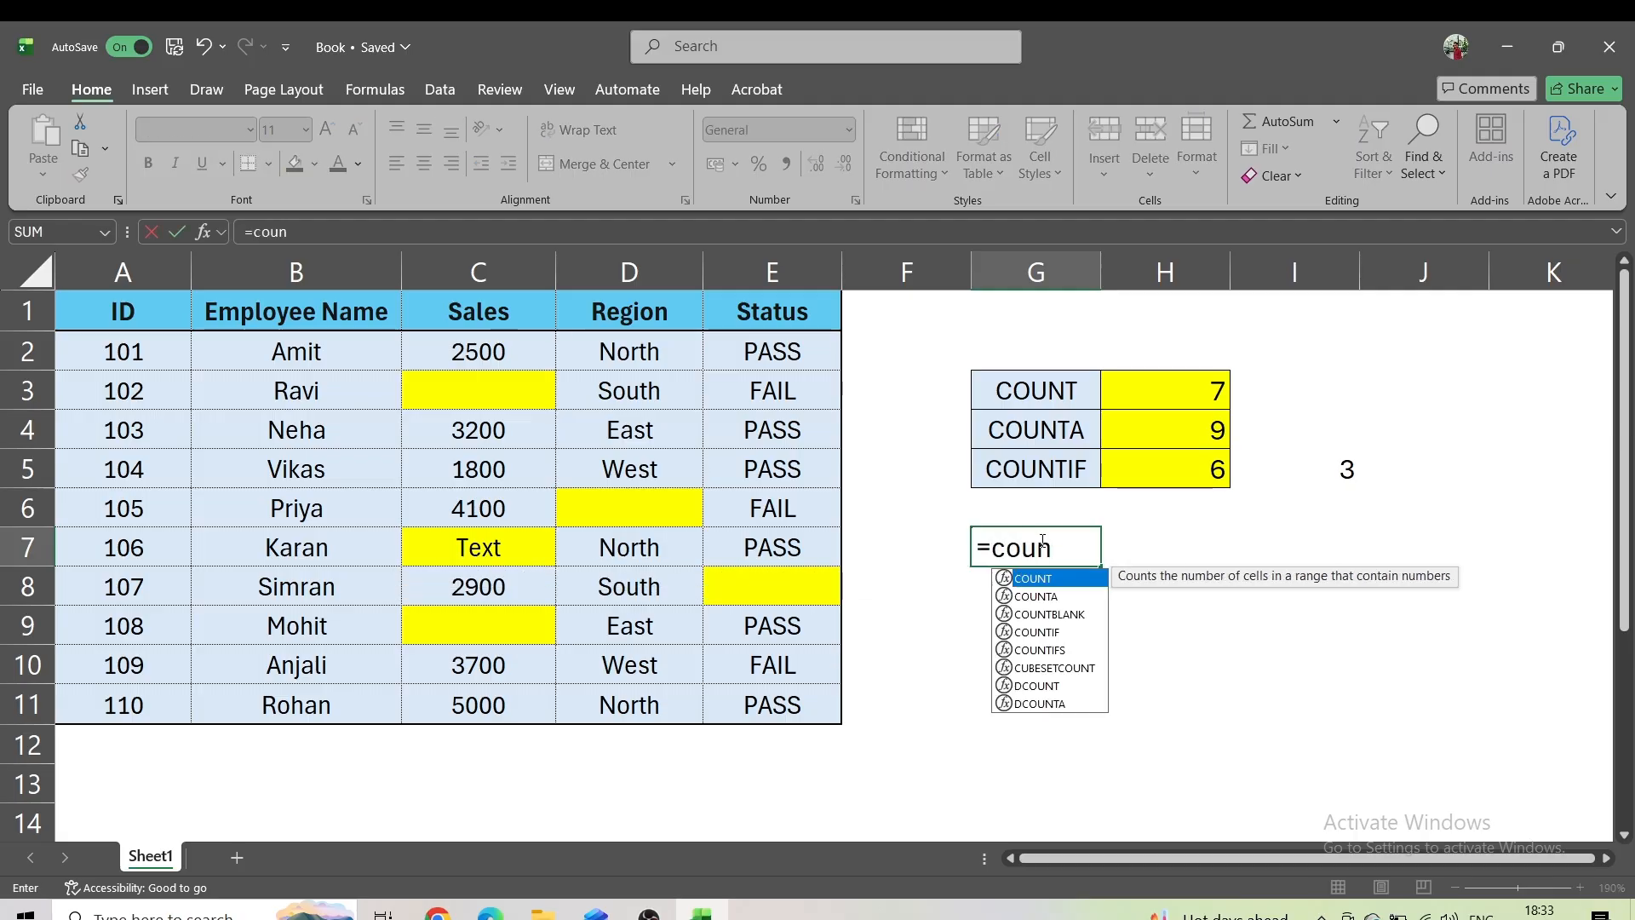
type("tbl")
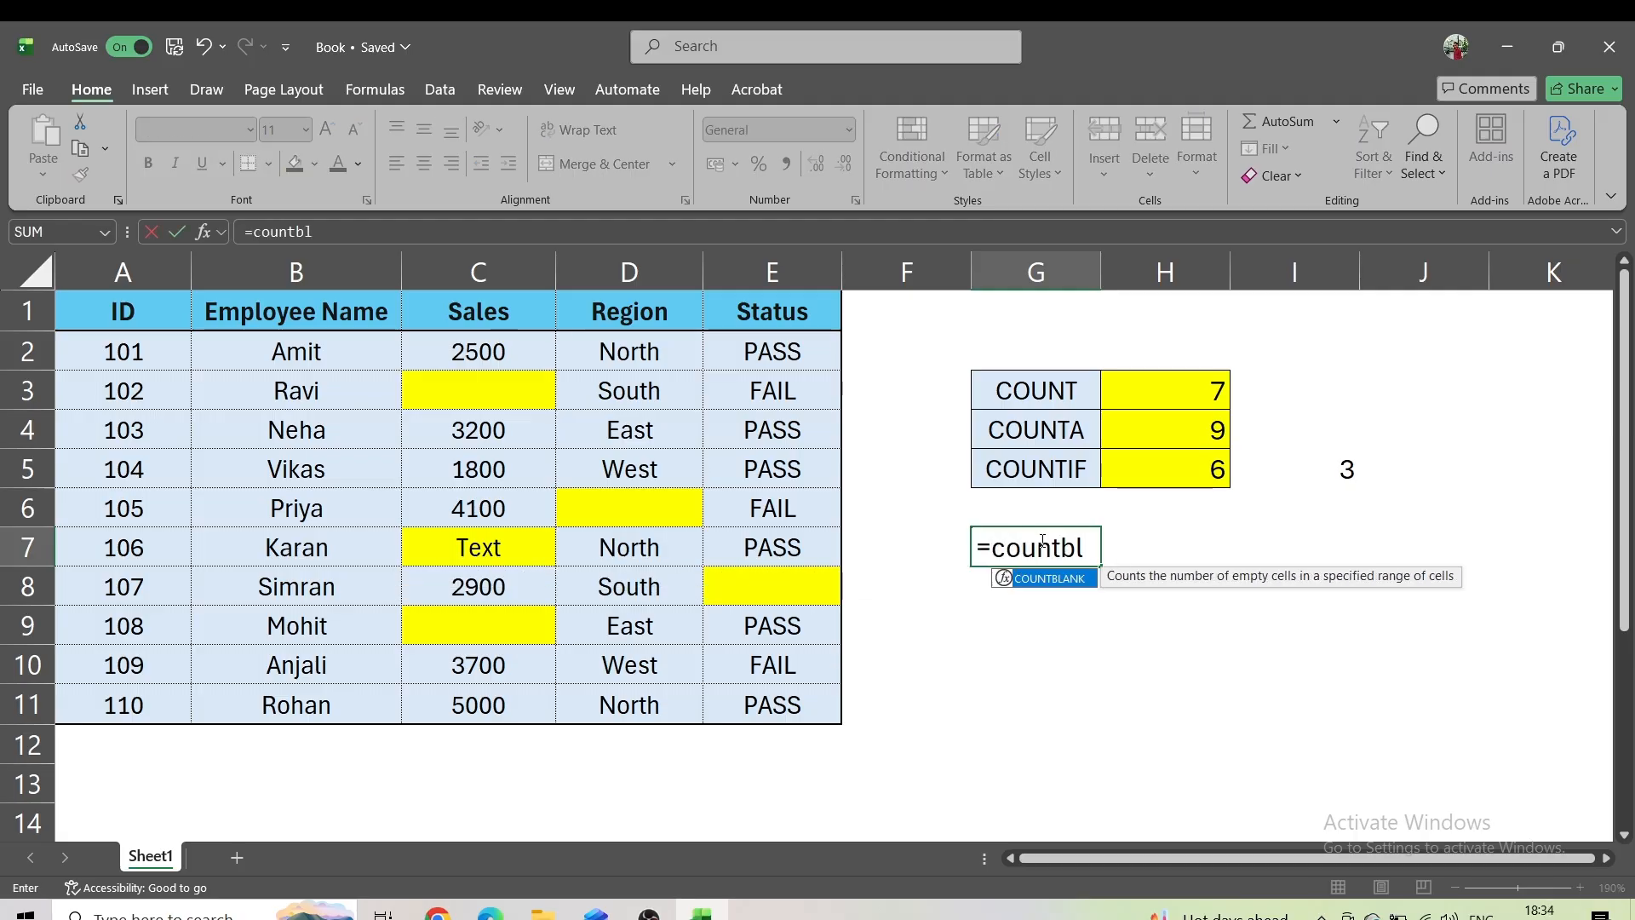
key("Tab")
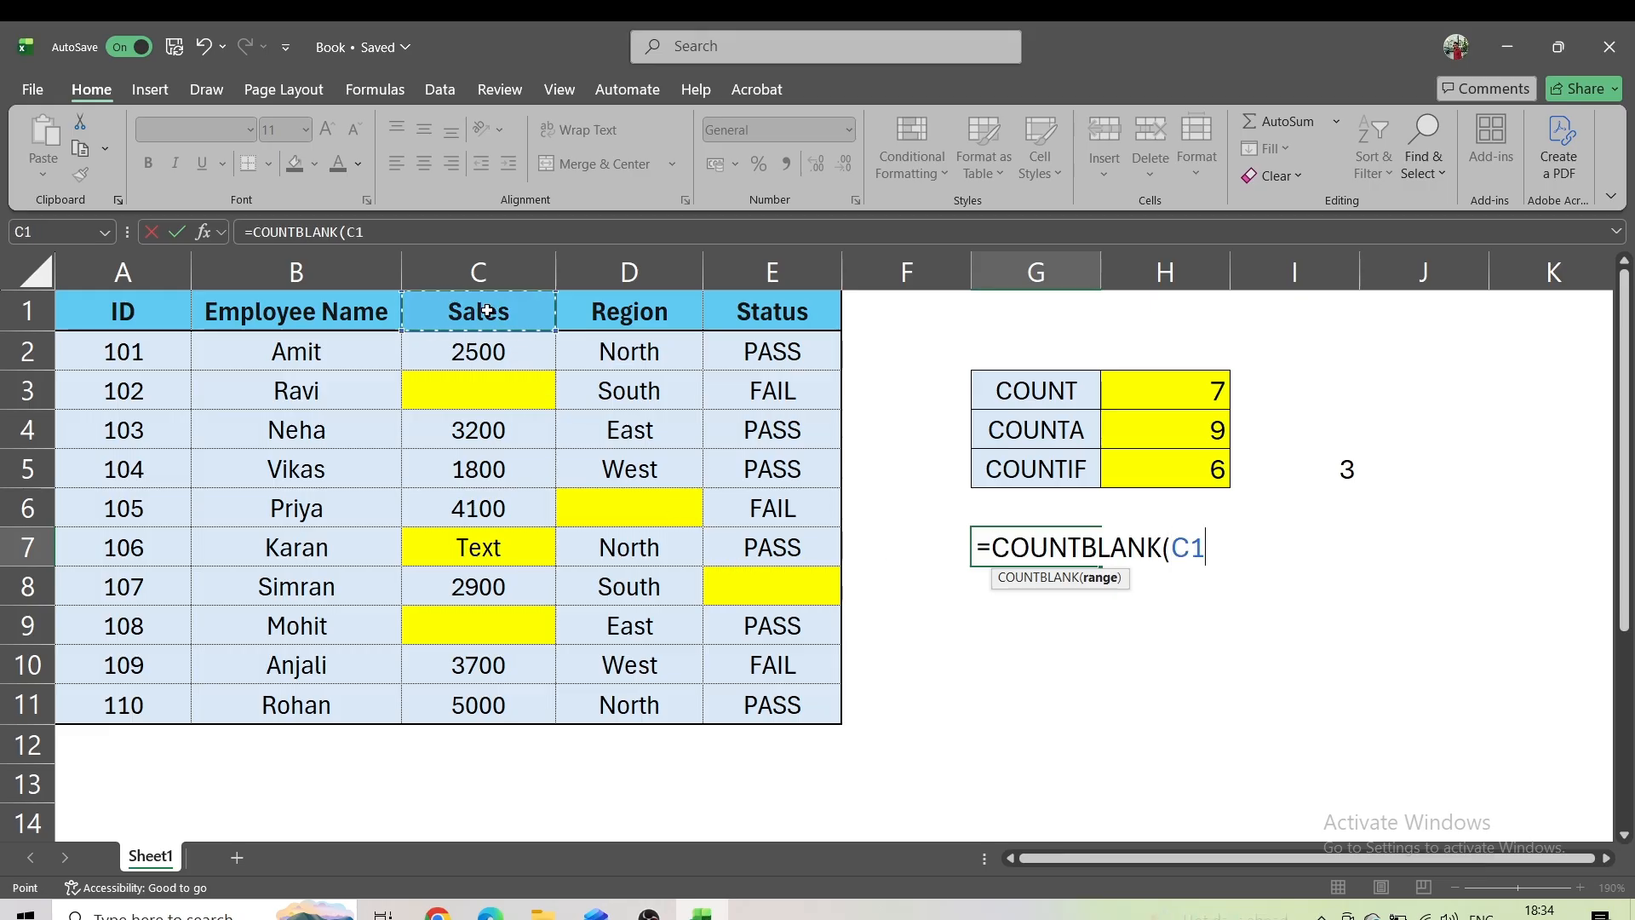
left_click_drag(486, 311, 511, 705)
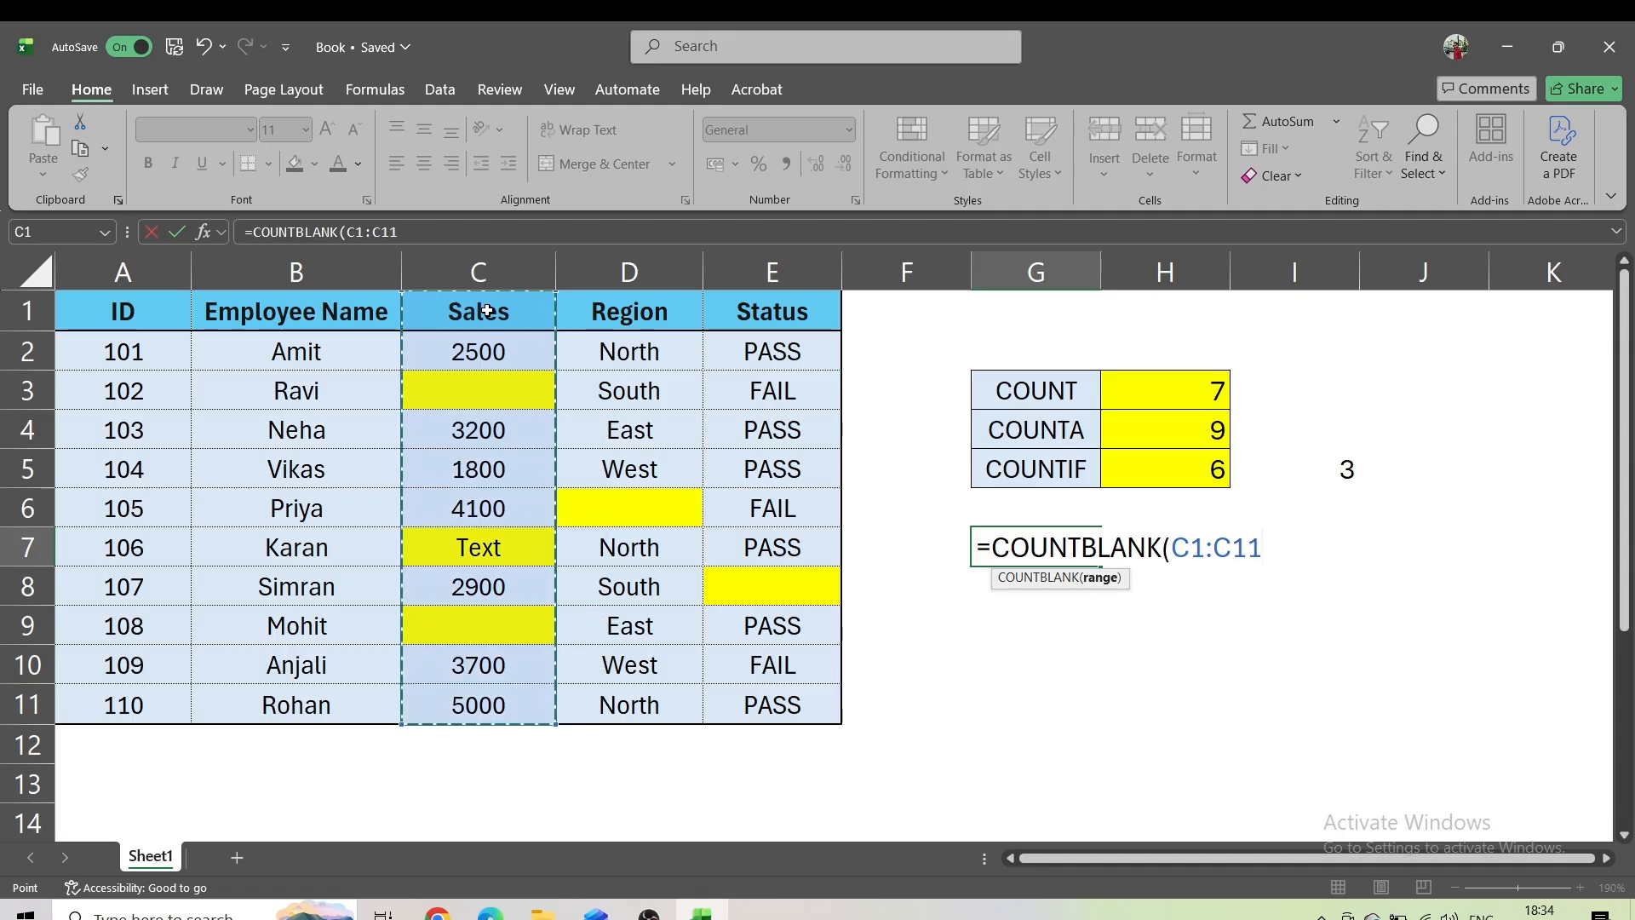
type(")")
key("Return")
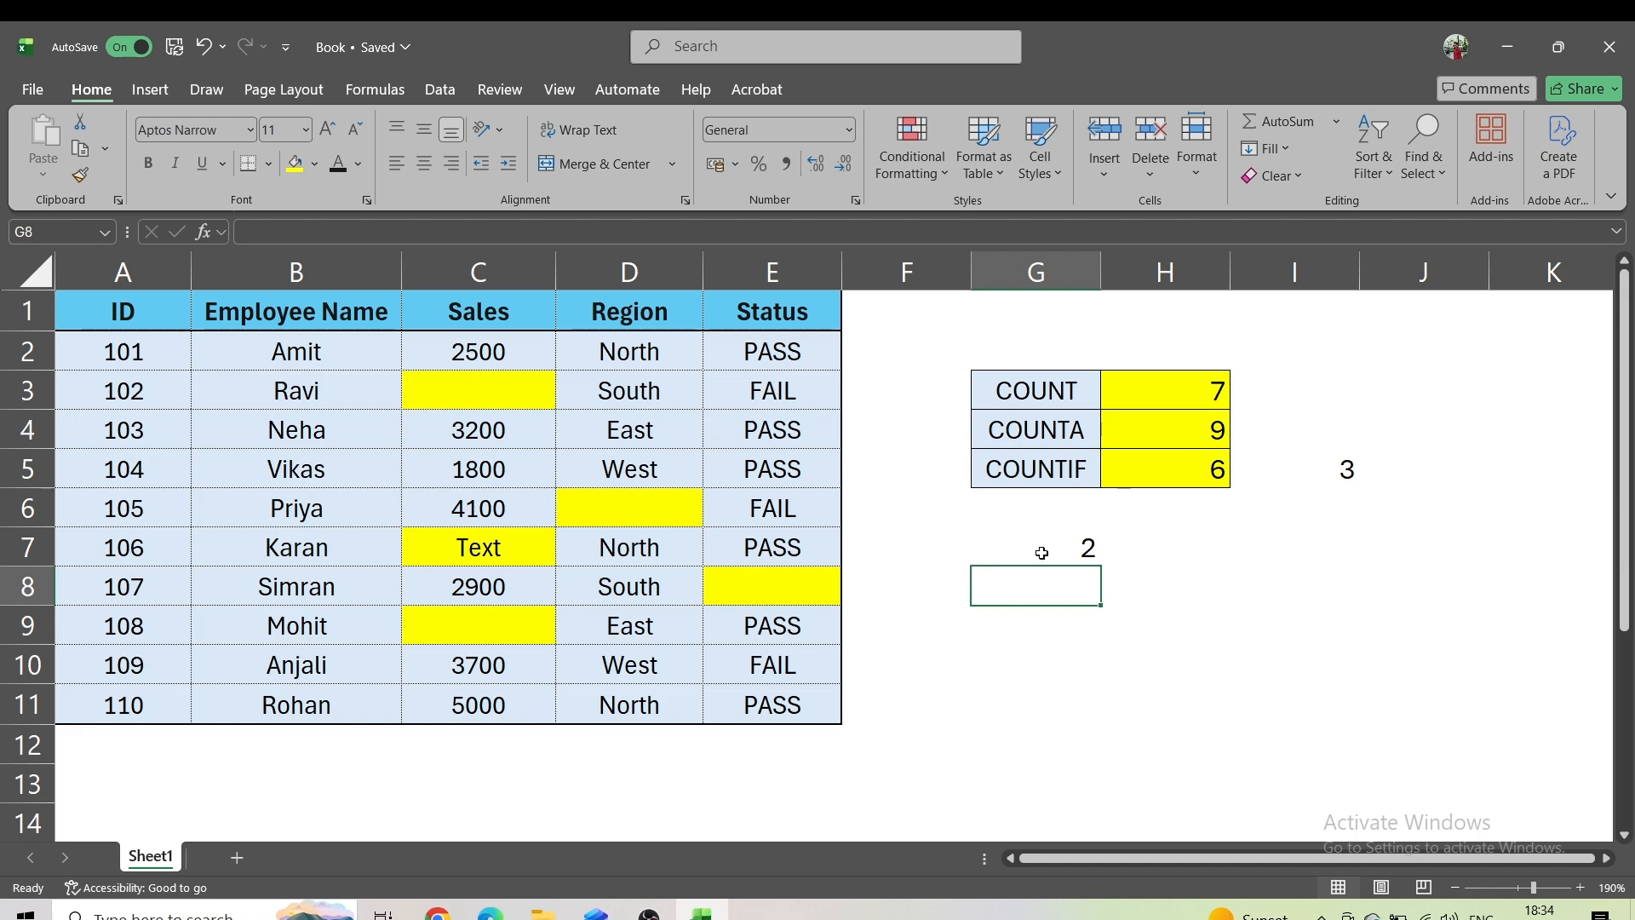
Check the COUNTBLANK result in G7 against the empty Sales cells C3 and C9
left_click_drag(1045, 547, 538, 364)
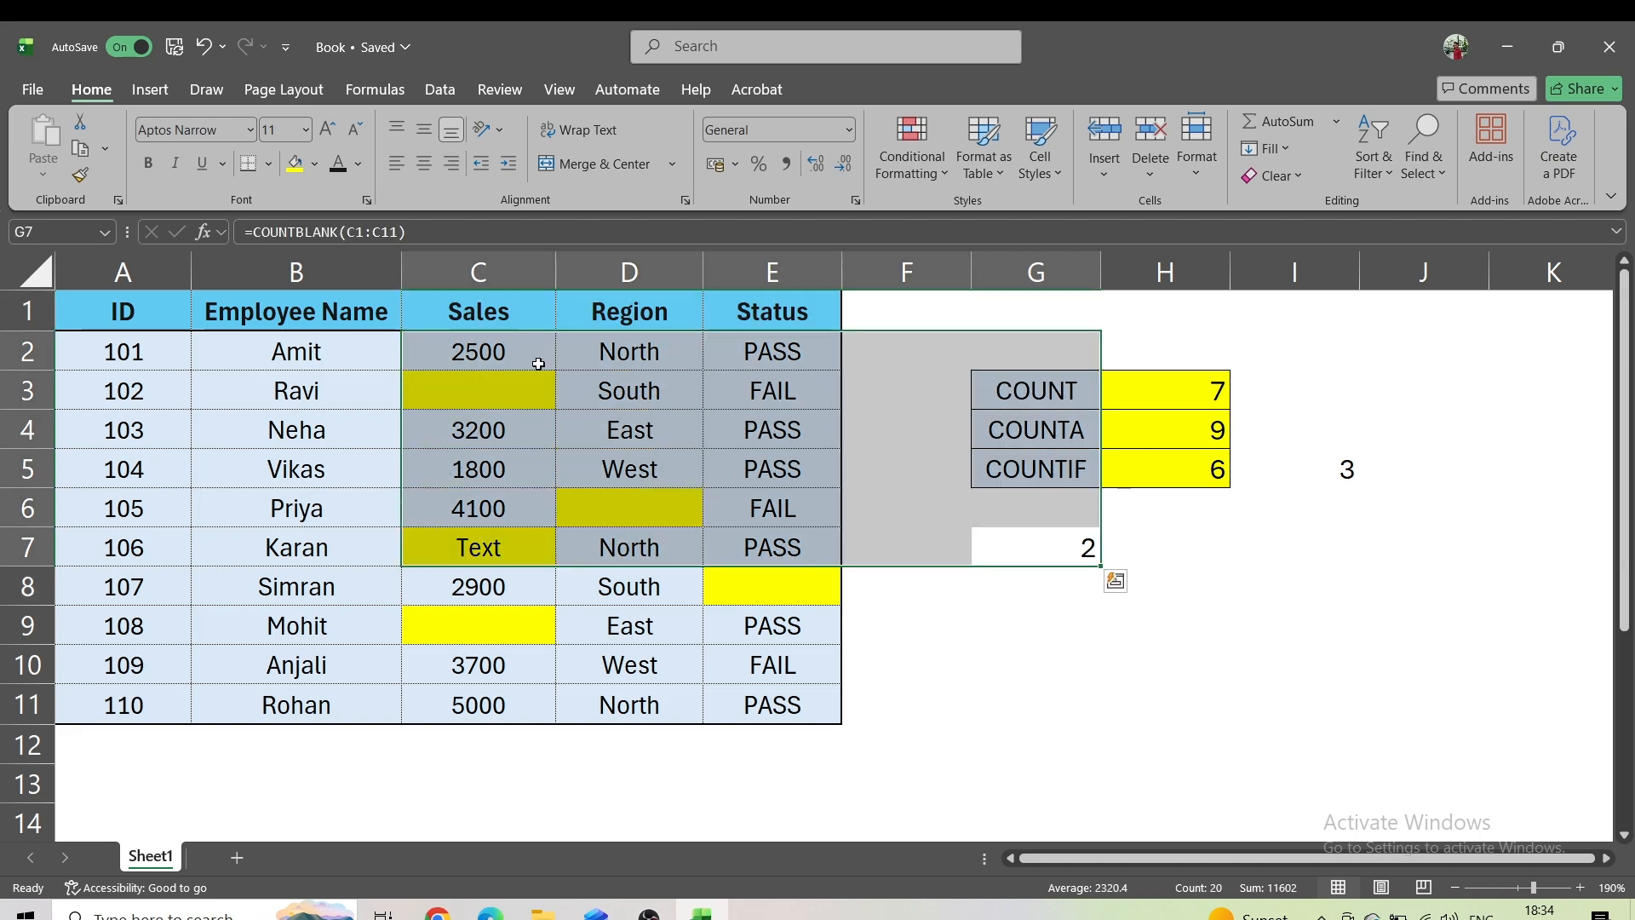
left_click(516, 383)
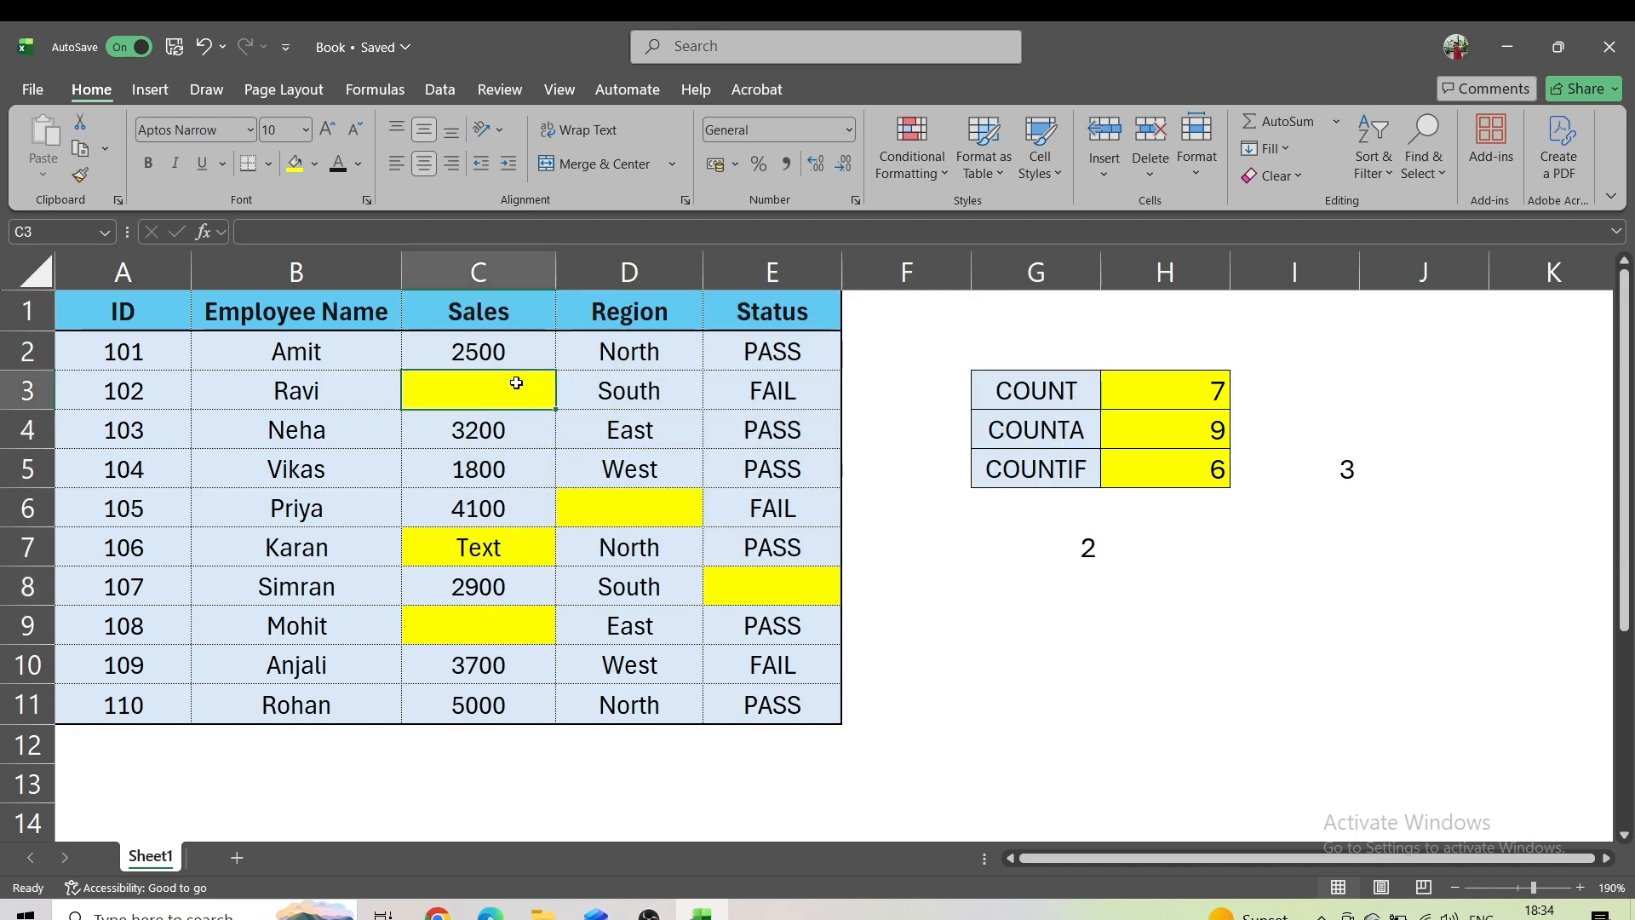
left_click(473, 630)
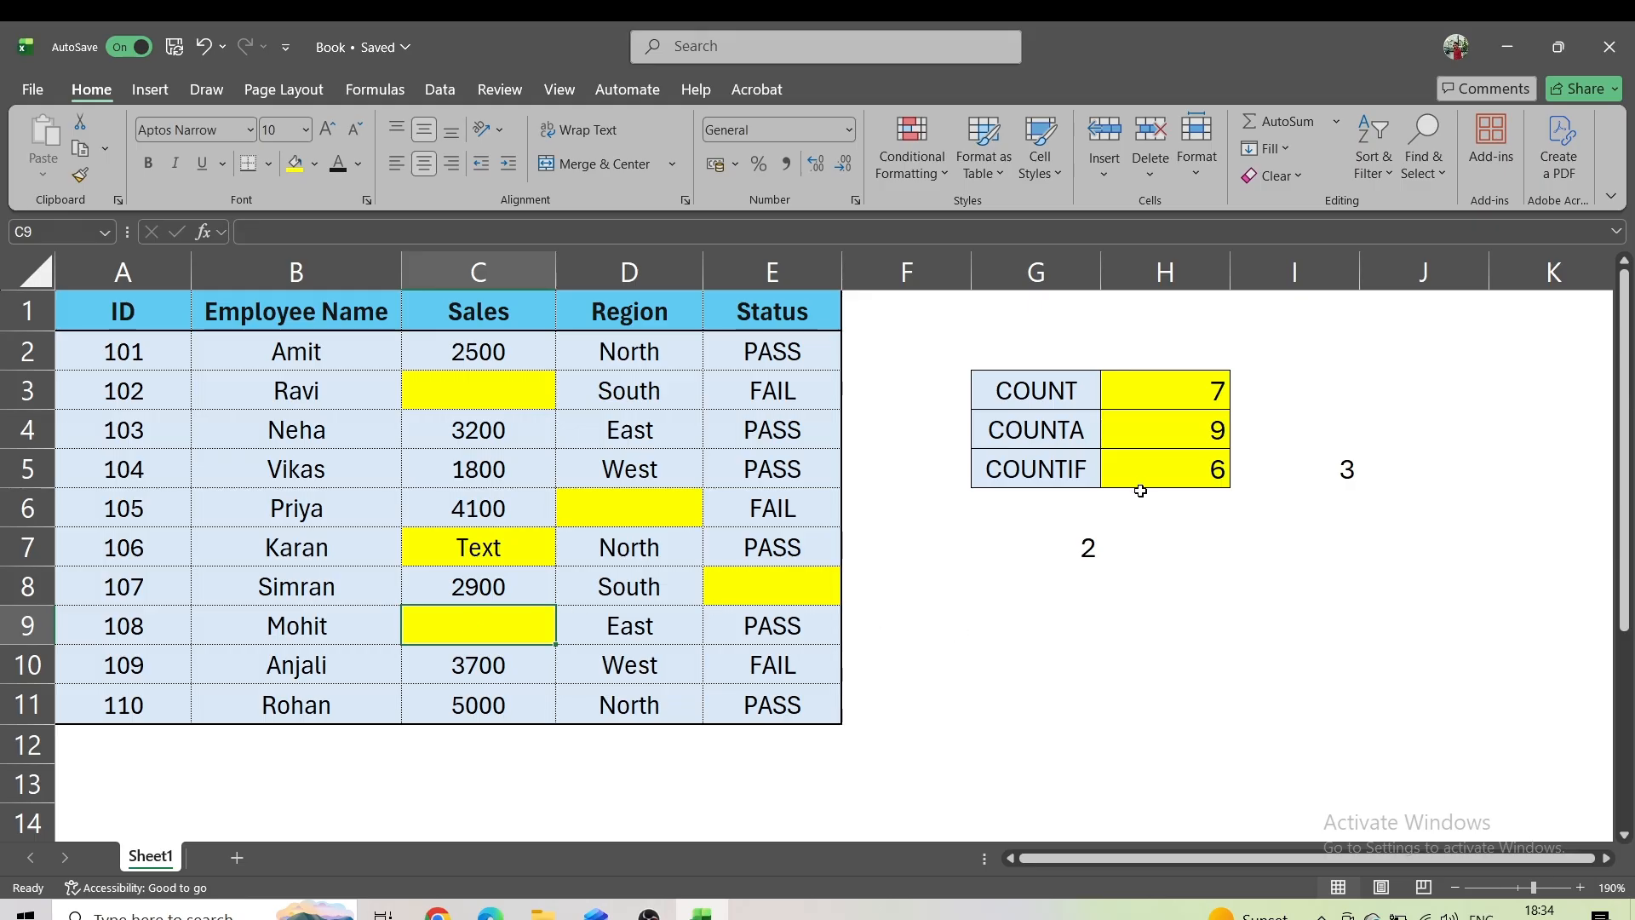
left_click(1065, 557)
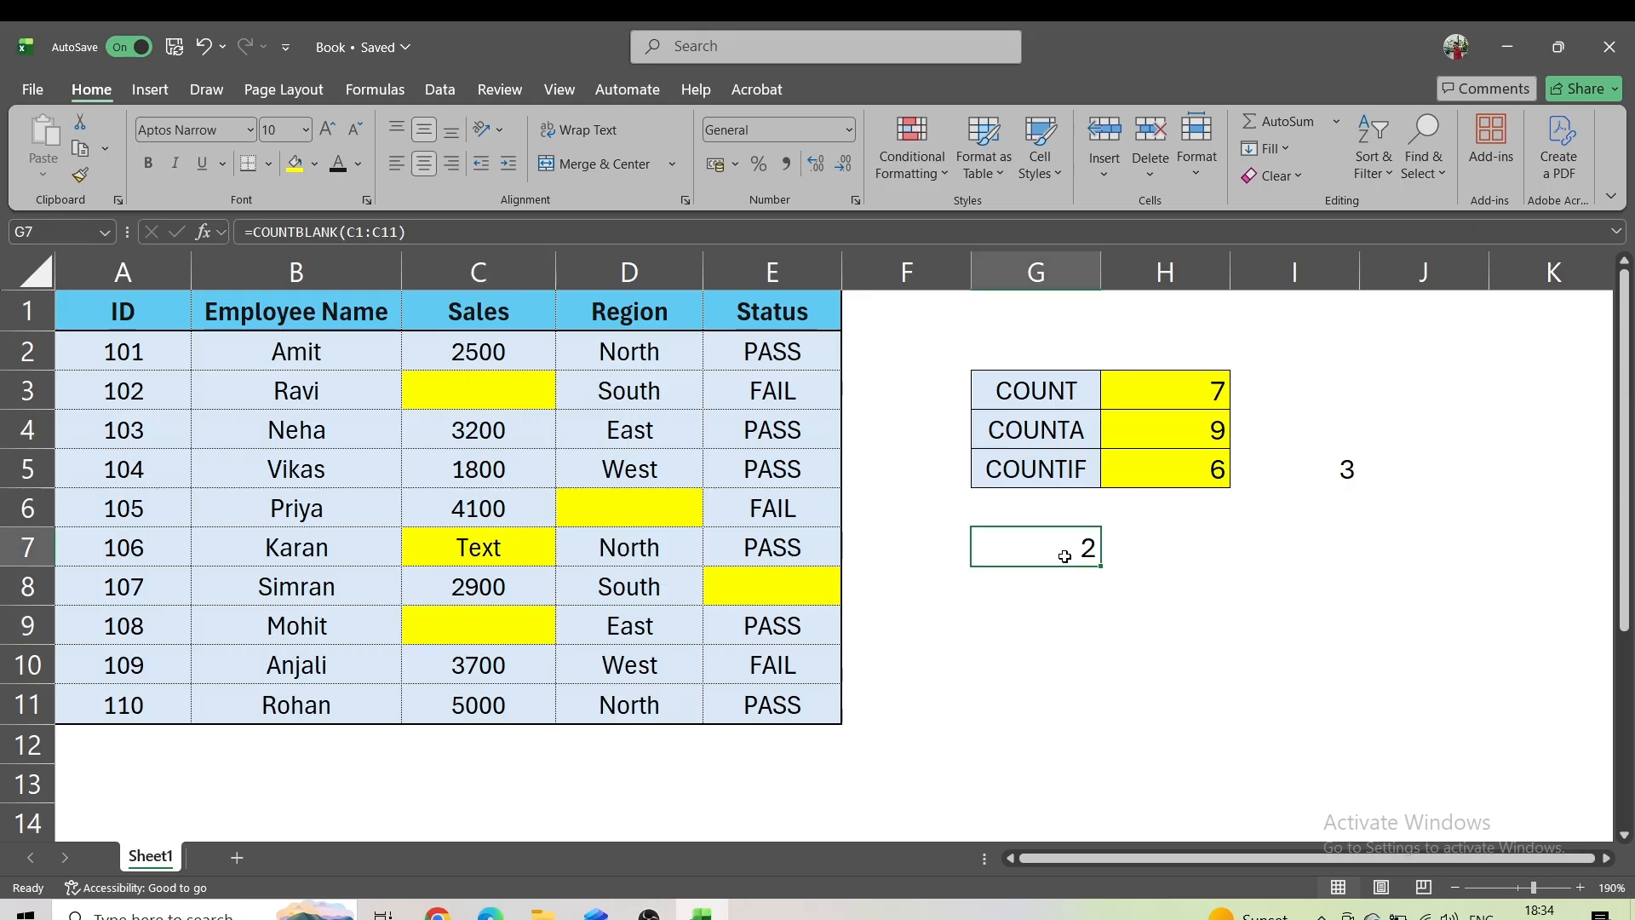